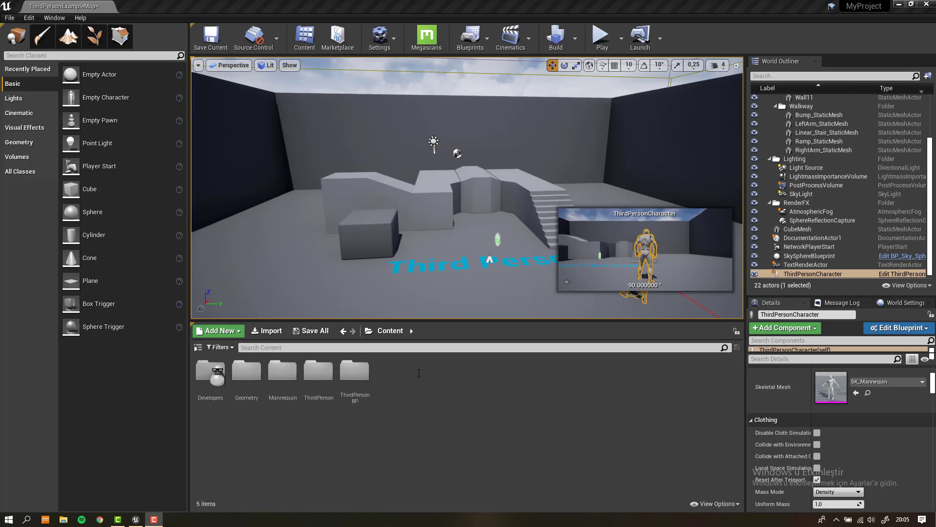
- Import Door1.fbx from the download folder into Content, then drag in both Open_Door animation files
{"action": "left_click", "coordinate": [911, 4]}
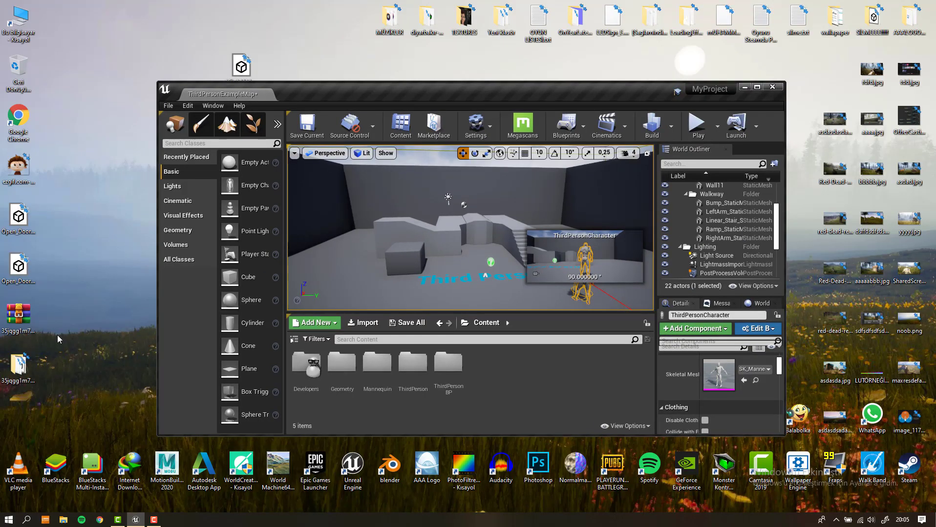
{"action": "double_click", "coordinate": [18, 365]}
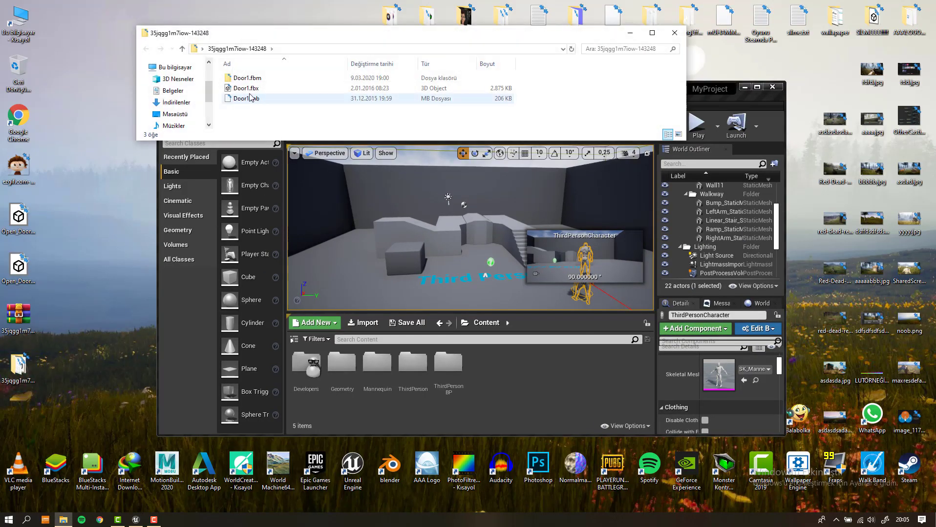
{"action": "mouse_move", "coordinate": [244, 92]}
{"action": "left_mouse_down"}
{"action": "mouse_move", "coordinate": [528, 353]}
{"action": "mouse_move", "coordinate": [532, 371]}
{"action": "left_mouse_up"}
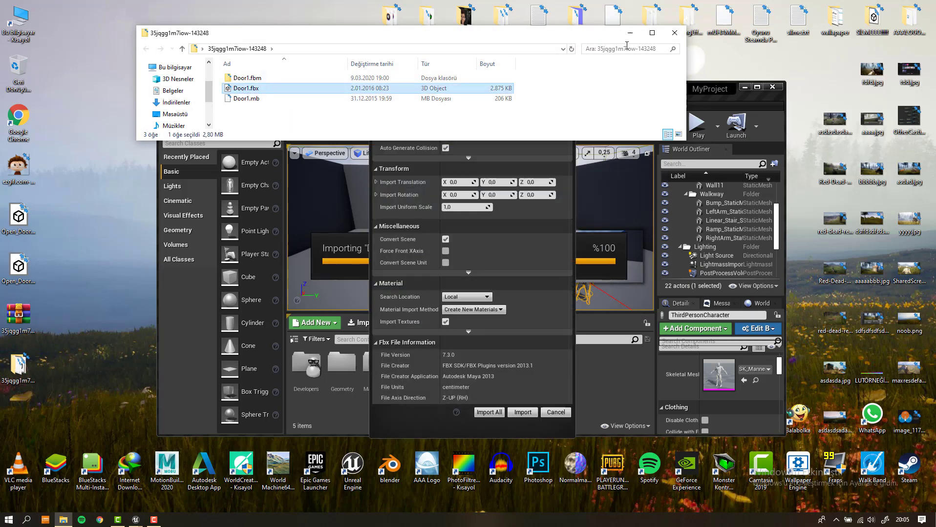
{"action": "left_click", "coordinate": [673, 33]}
{"action": "left_click", "coordinate": [489, 413]}
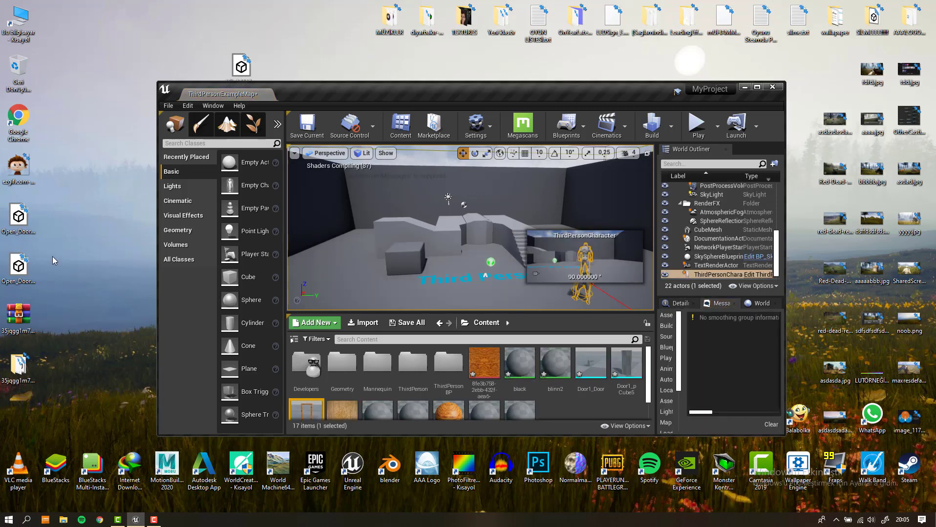
{"action": "mouse_move", "coordinate": [54, 261]}
{"action": "left_mouse_down"}
{"action": "mouse_move", "coordinate": [12, 210]}
{"action": "mouse_move", "coordinate": [543, 211]}
{"action": "left_mouse_up"}
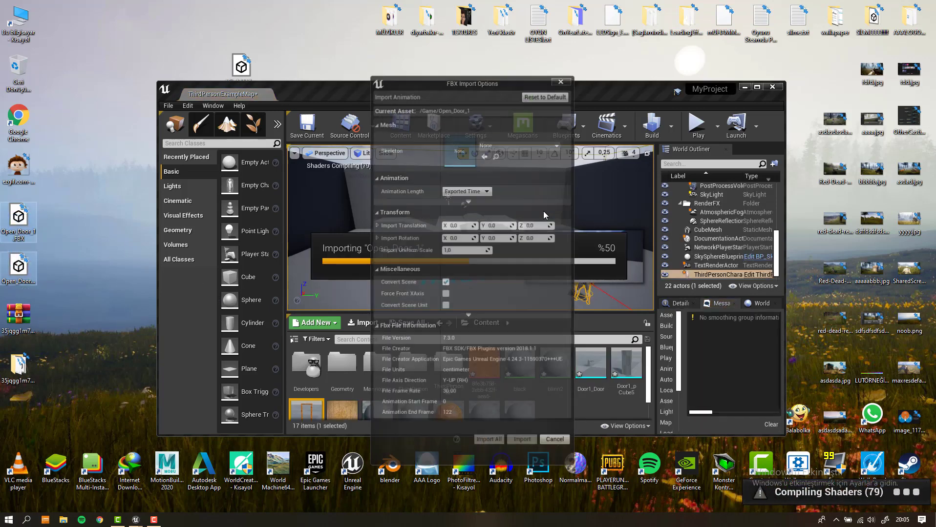
- Import Open_Door_1 and Open_Door_2 onto UE4_Mannequin_Skeleton with Import All
{"action": "left_click", "coordinate": [518, 145]}
{"action": "left_click", "coordinate": [520, 271]}
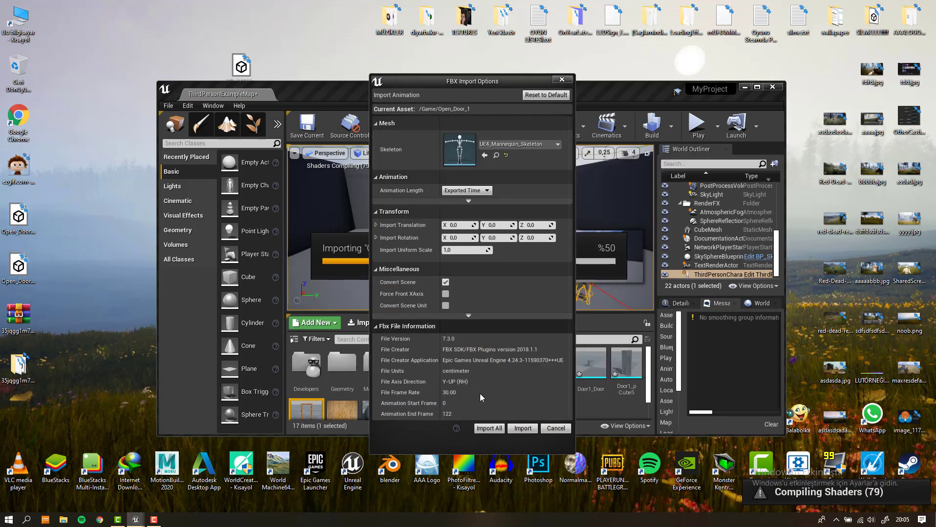
{"action": "left_click", "coordinate": [484, 428]}
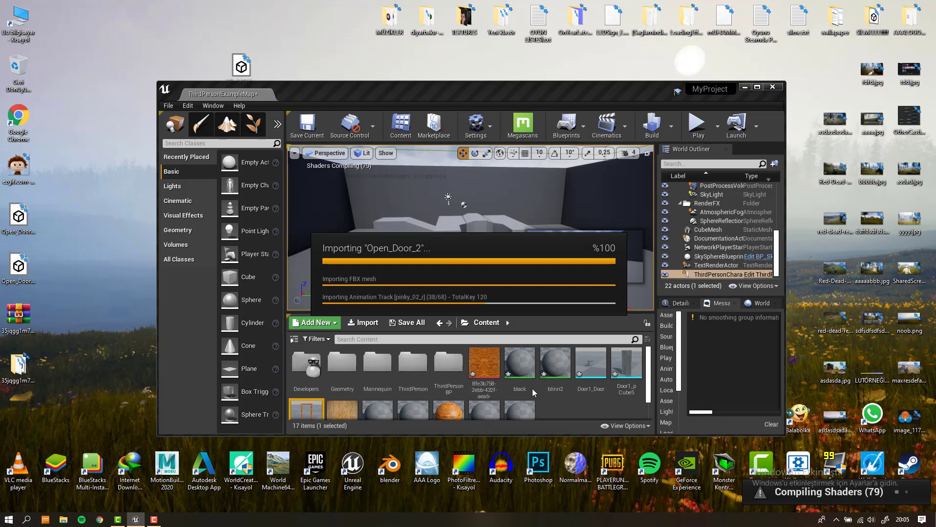
{"action": "left_click", "coordinate": [758, 87]}
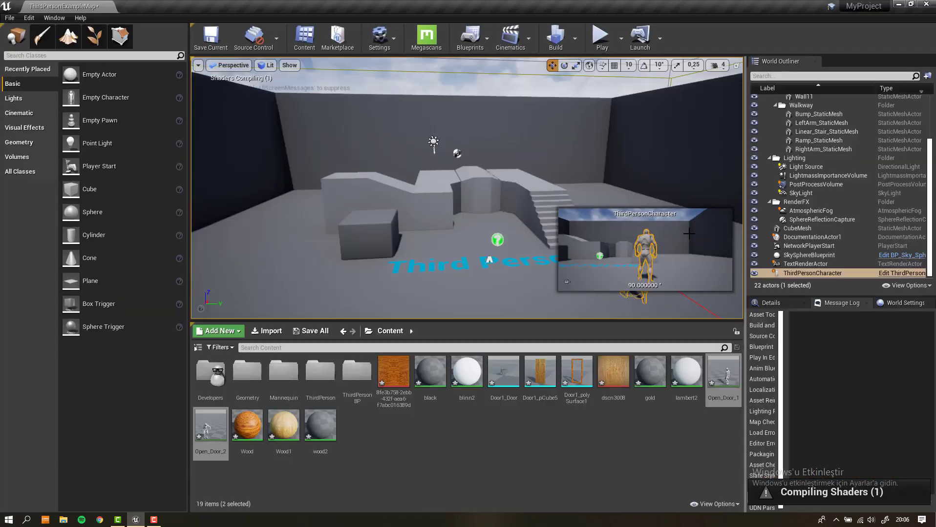
- Create an Actor Blueprint class named Door and open it
{"action": "right_click", "coordinate": [527, 463]}
{"action": "left_click", "coordinate": [562, 212]}
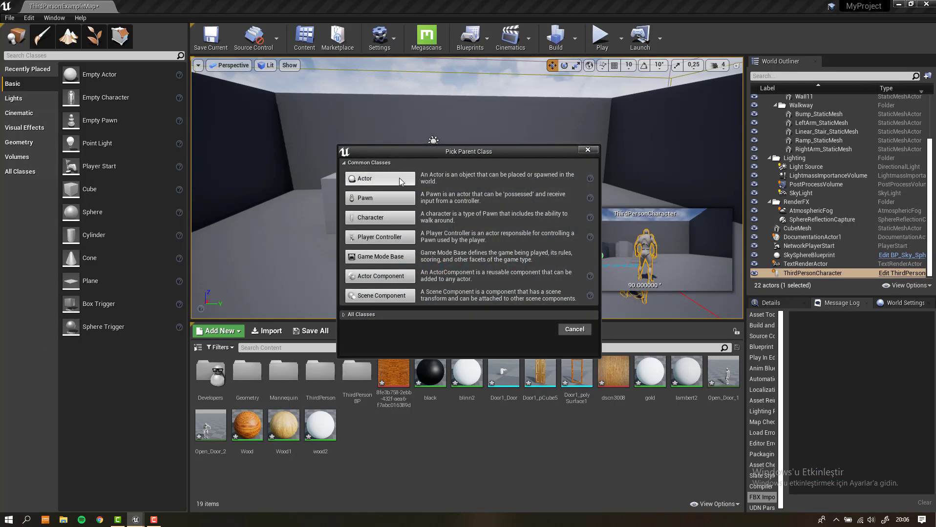
{"action": "left_click", "coordinate": [380, 181]}
{"action": "type", "text": "Doo"}
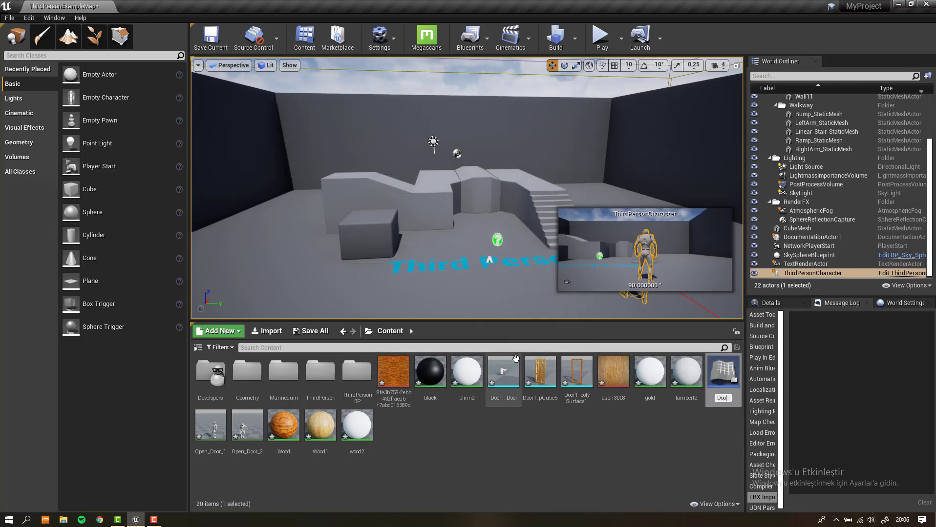
{"action": "type", "text": "r"}
{"action": "key", "text": "Return"}
{"action": "double_click", "coordinate": [508, 371]}
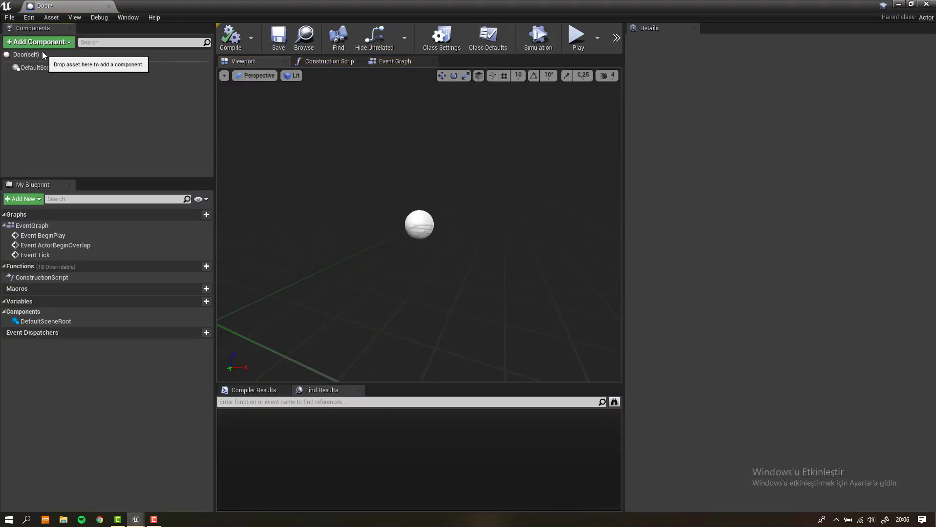
- Add a Static Mesh component to Door using the Door1_pCube5 mesh
{"action": "left_click", "coordinate": [39, 42]}
{"action": "type", "text": "stat"}
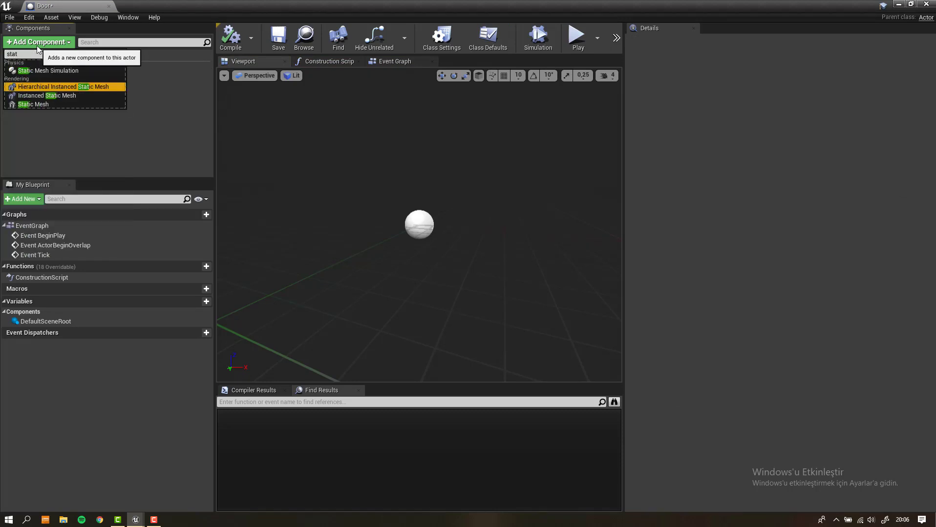
{"action": "key", "text": "Down"}
{"action": "key", "text": "Down"}
{"action": "key", "text": "Return"}
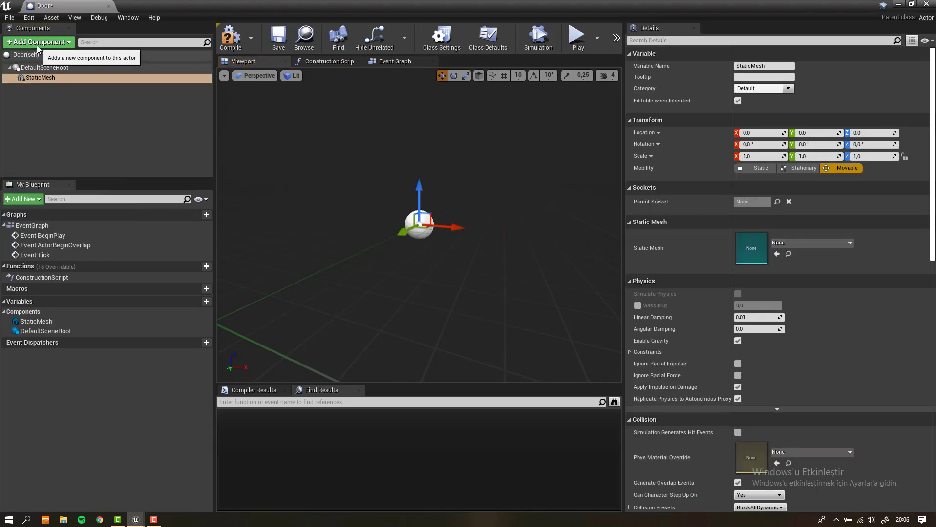
{"action": "left_click", "coordinate": [910, 4]}
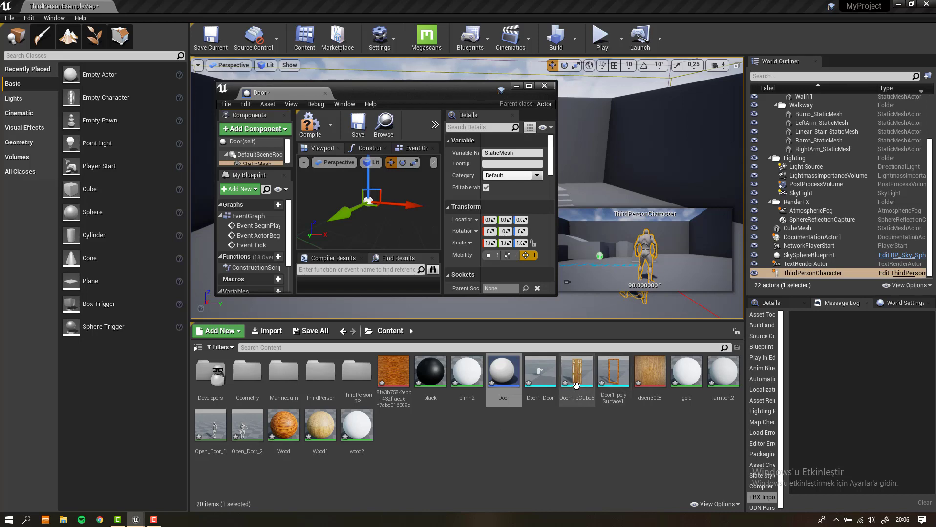
{"action": "left_click_drag", "start_coordinate": [576, 371], "coordinate": [501, 225]}
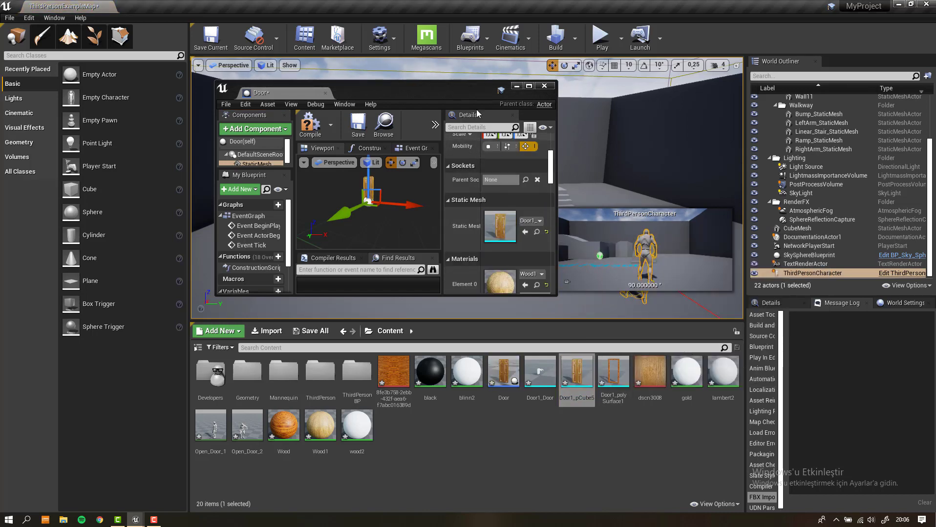
- Place the Door Blueprint into the level
{"action": "left_click_drag", "start_coordinate": [391, 88], "coordinate": [264, 100]}
{"action": "left_click_drag", "start_coordinate": [503, 371], "coordinate": [560, 295]}
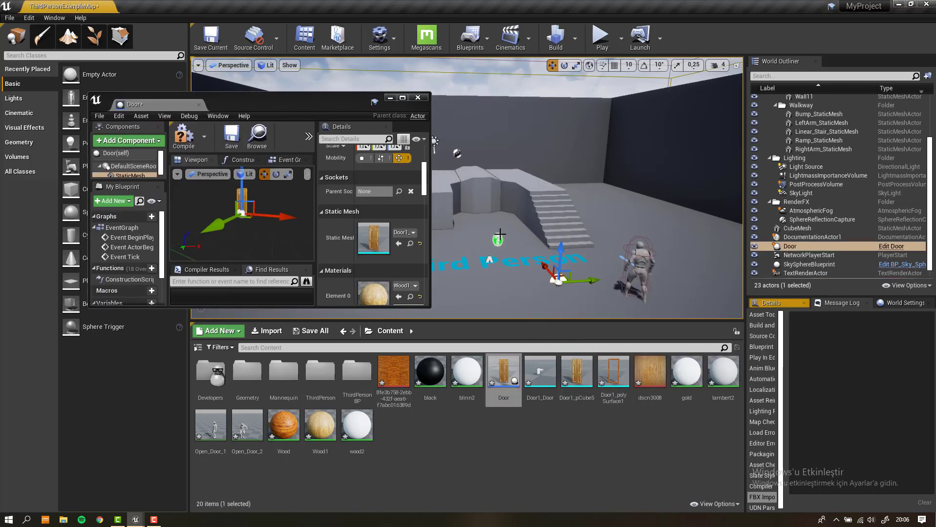
{"action": "right_click_drag", "start_coordinate": [560, 295], "coordinate": [518, 282]}
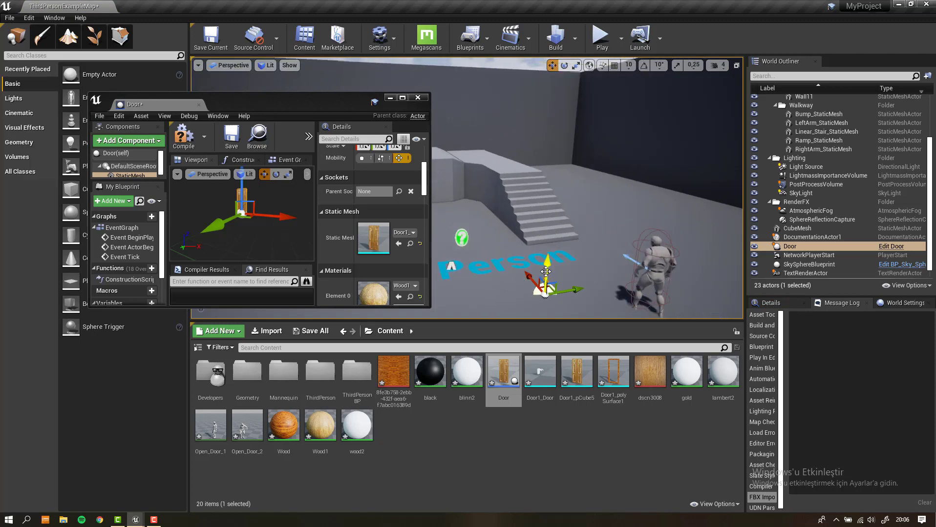
- Set the door StaticMesh scale to 7, 6, 6 and its Z location to -10
{"action": "left_click", "coordinate": [402, 97]}
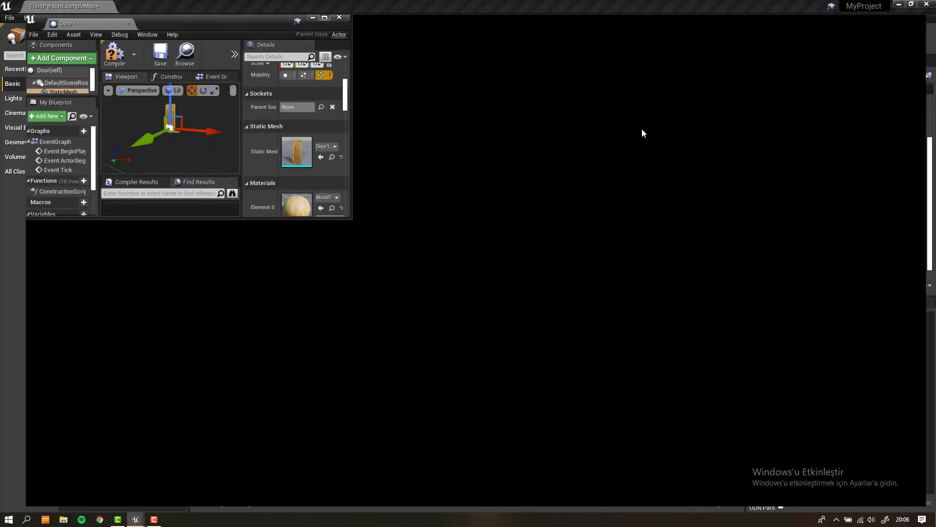
{"action": "scroll", "coordinate": [782, 98], "scroll_direction": "up", "scroll_amount": 2}
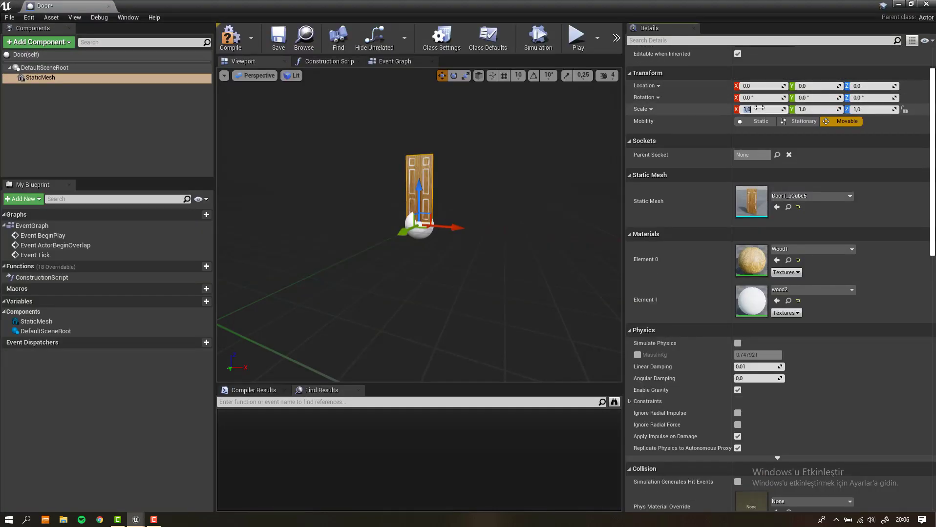
{"action": "type", "text": "7"}
{"action": "key", "text": "Tab"}
{"action": "type", "text": "6"}
{"action": "key", "text": "Tab"}
{"action": "type", "text": "6"}
{"action": "key", "text": "Return"}
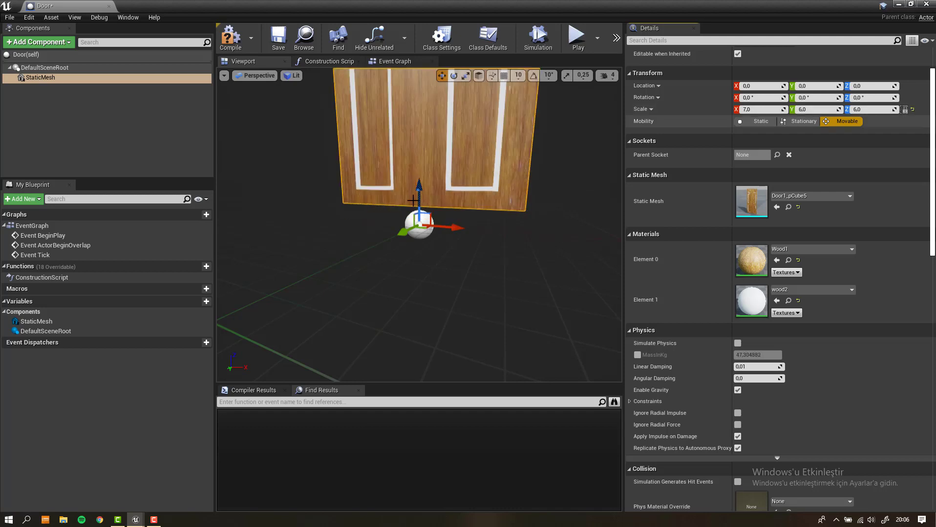
{"action": "left_click_drag", "start_coordinate": [420, 195], "coordinate": [420, 211]}
{"action": "type", "text": "-10"}
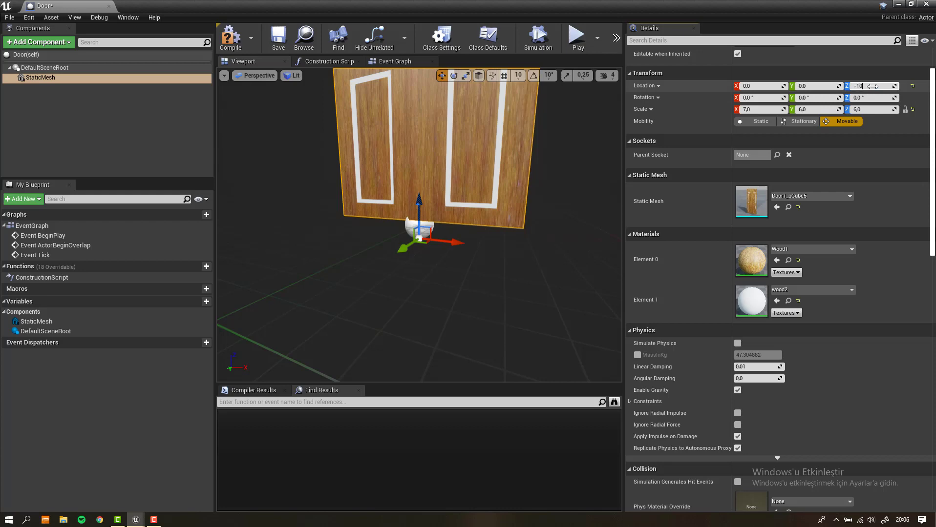
{"action": "key", "text": "Return"}
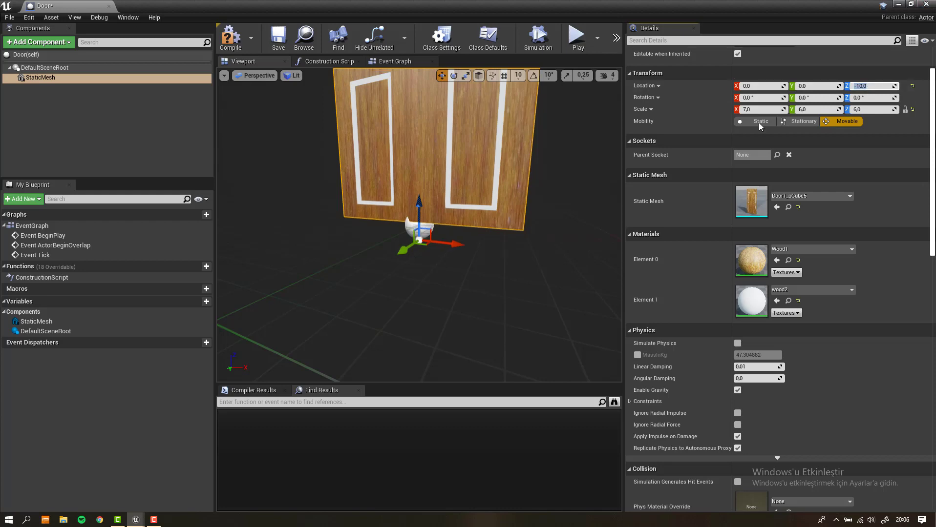
- Frame the door in the Blueprint viewport and reset its Z rotation to 0
{"action": "key", "text": "alt+Tab"}
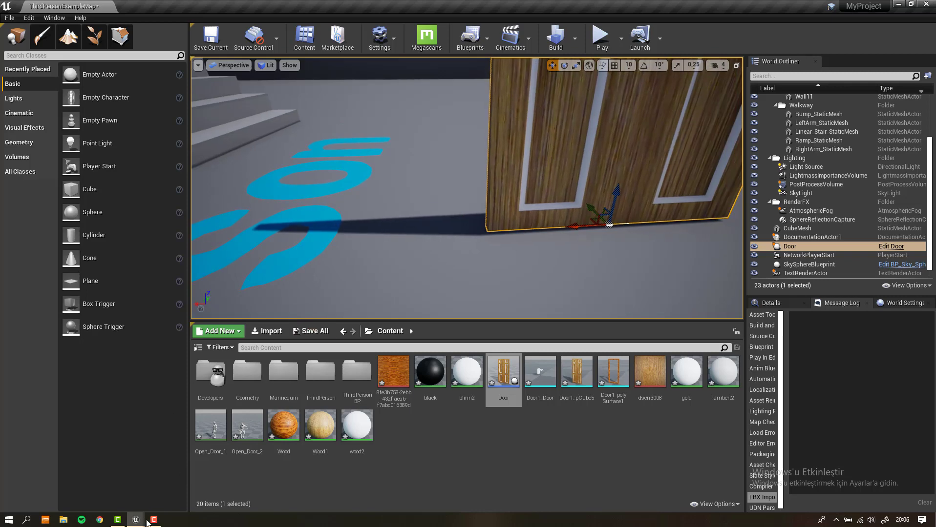
{"action": "mouse_move", "coordinate": [135, 519]}
{"action": "left_click", "coordinate": [180, 476]}
{"action": "key", "text": "f"}
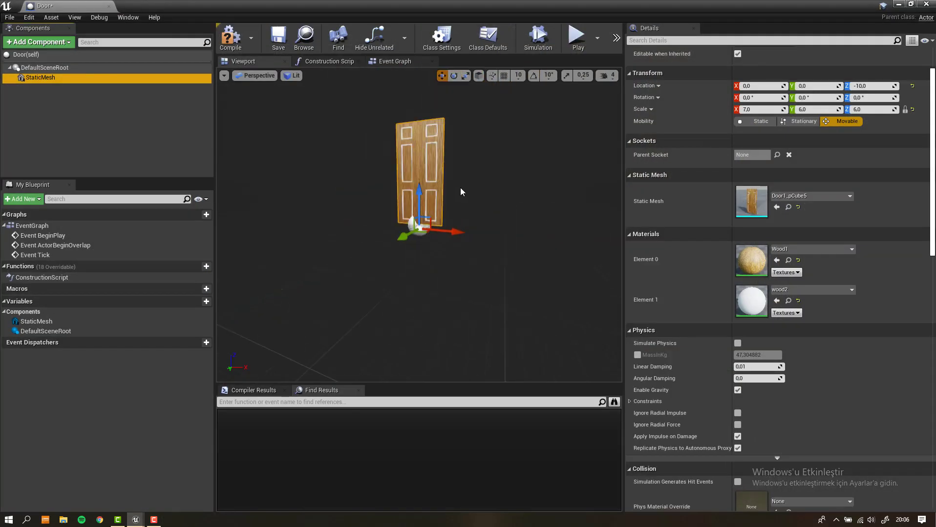
{"action": "left_click", "coordinate": [453, 76]}
{"action": "left_click_drag", "start_coordinate": [487, 313], "coordinate": [471, 283], "text": "alt"}
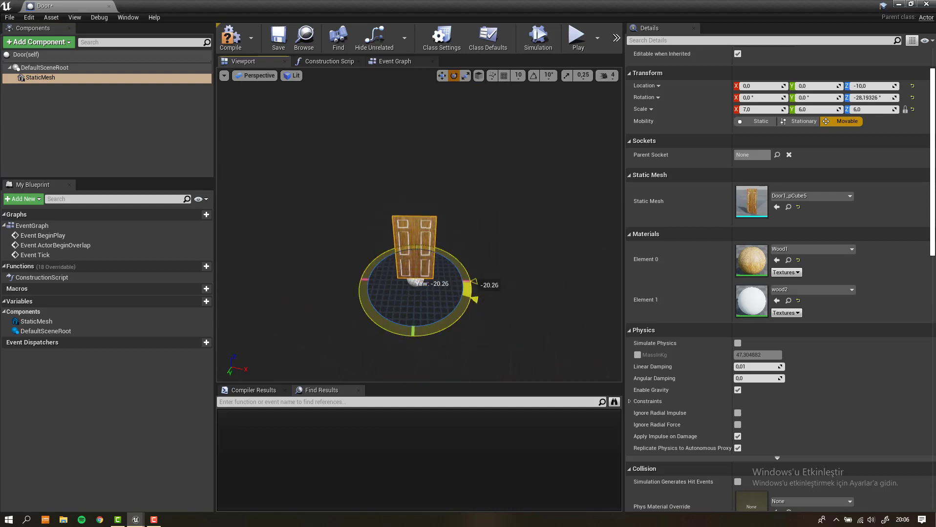
{"action": "left_click", "coordinate": [912, 98]}
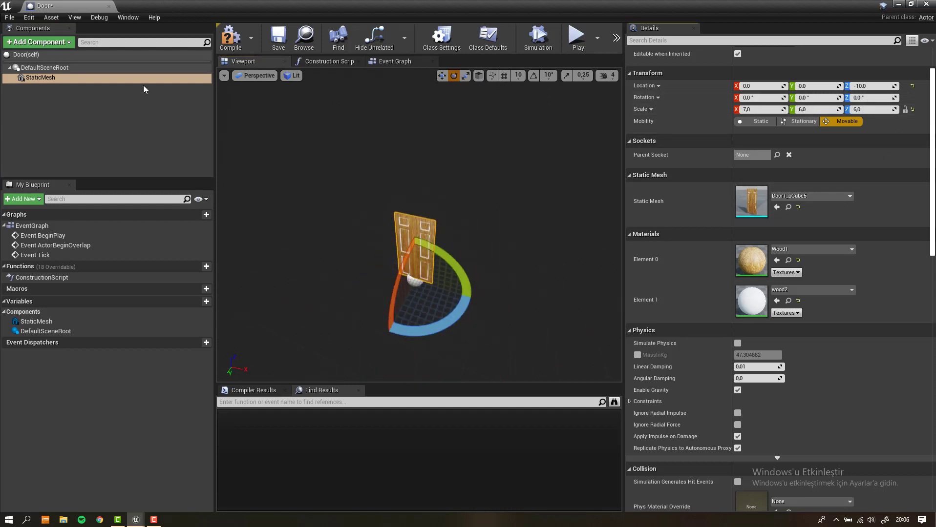
{"action": "left_click", "coordinate": [16, 46]}
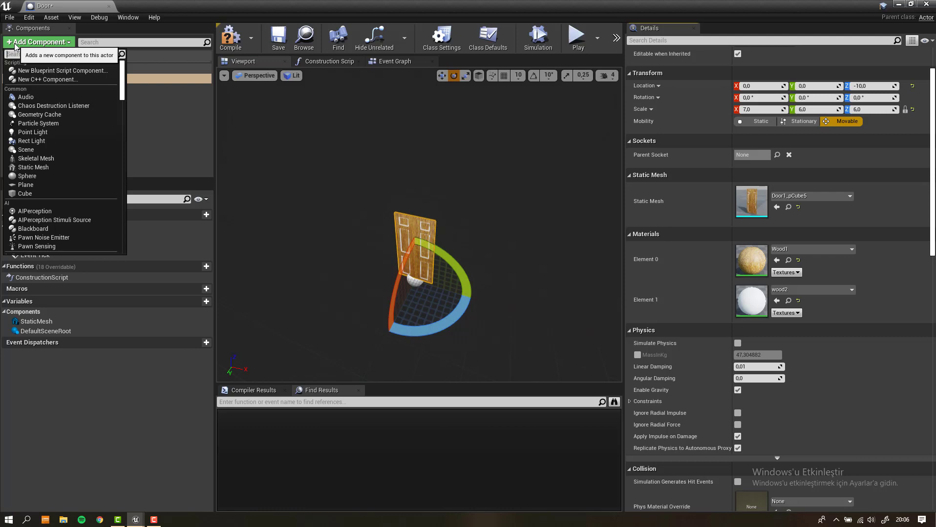
- Add a Box collision component to the Blueprint and name it Door
{"action": "type", "text": "box"}
{"action": "key", "text": "Return"}
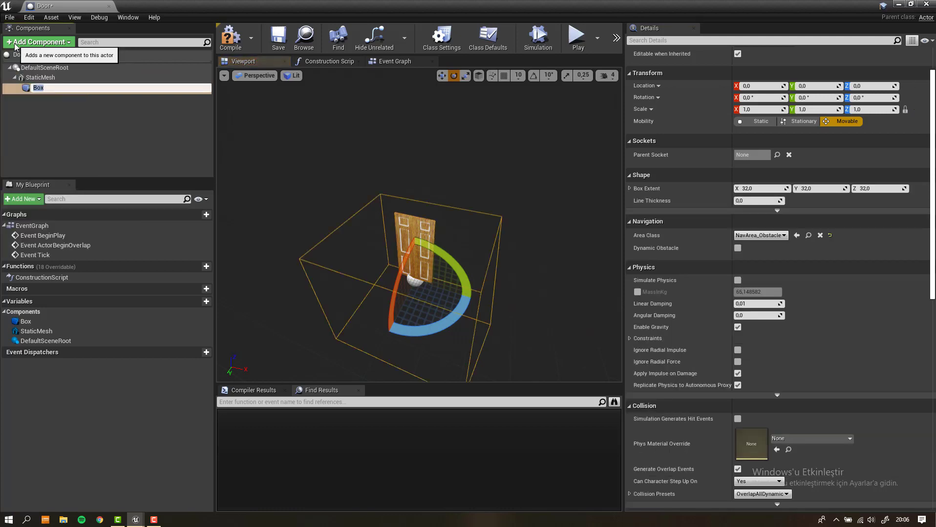
{"action": "type", "text": "Door"}
{"action": "key", "text": "Return"}
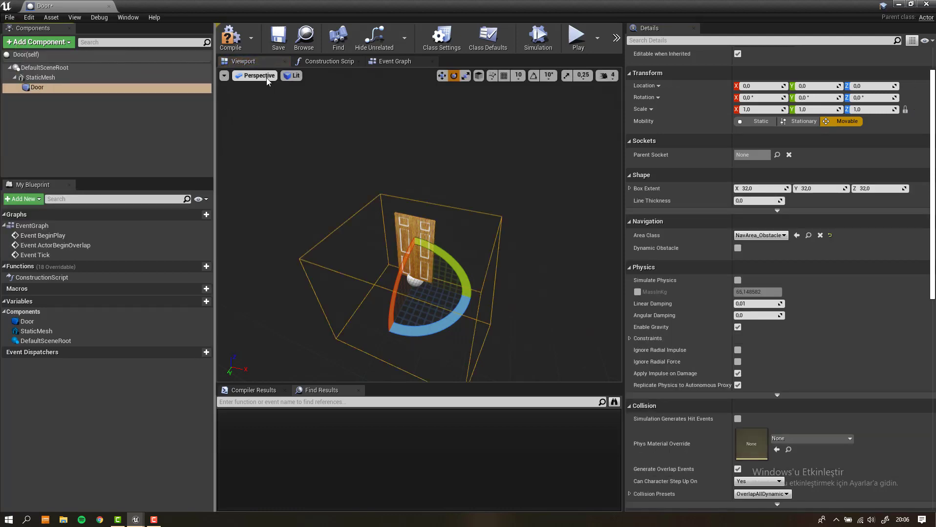
- In Right wireframe view, set the Door box extent to 1 on X, Y and Z
{"action": "left_click", "coordinate": [256, 76]}
{"action": "left_click", "coordinate": [259, 143]}
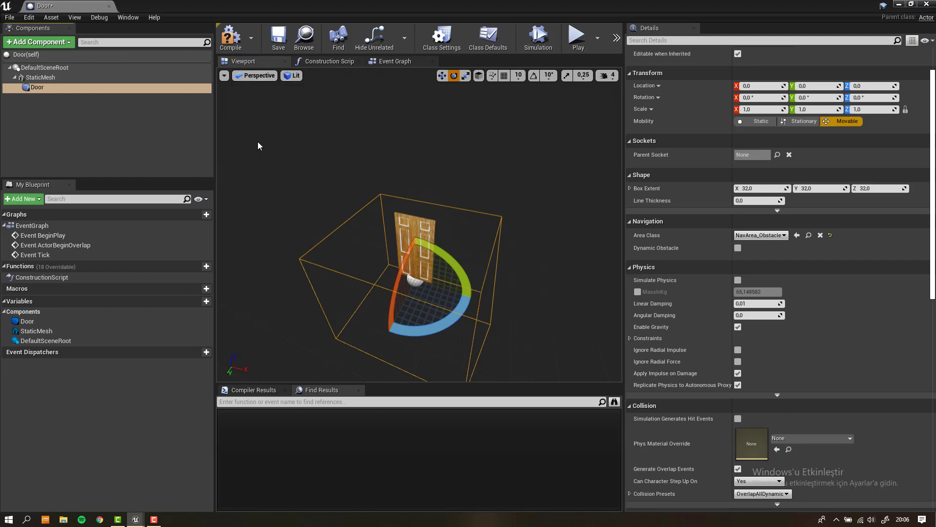
{"action": "scroll", "coordinate": [418, 190], "scroll_direction": "up", "scroll_amount": 2}
{"action": "left_click", "coordinate": [752, 189]}
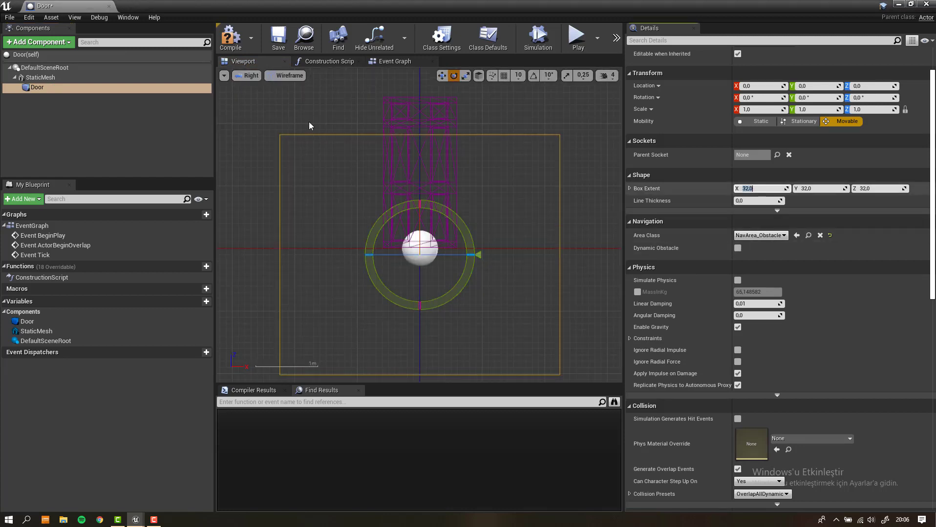
{"action": "type", "text": "1"}
{"action": "key", "text": "Tab"}
{"action": "type", "text": "1"}
{"action": "key", "text": "Tab"}
{"action": "type", "text": "1"}
{"action": "key", "text": "Tab"}
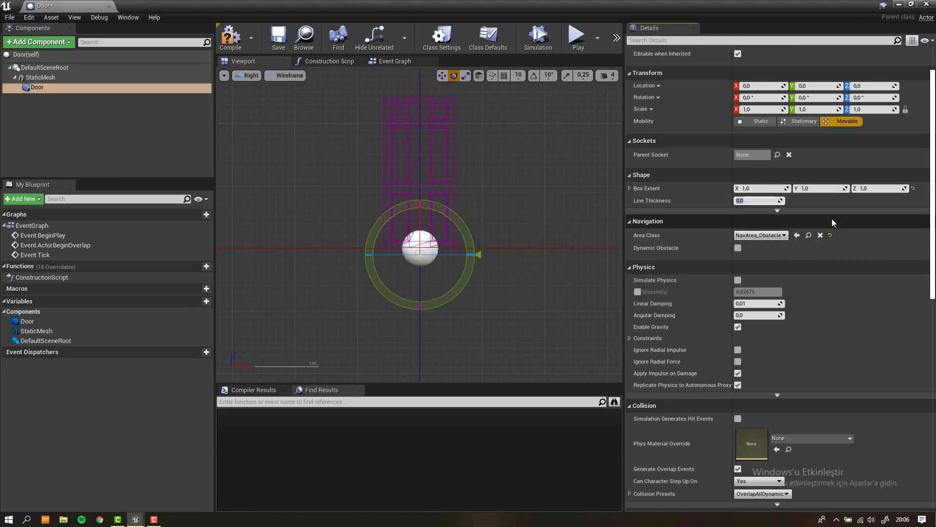
- Move the Door box along X to the right of the sphere
{"action": "scroll", "coordinate": [443, 245], "scroll_direction": "up", "scroll_amount": 4}
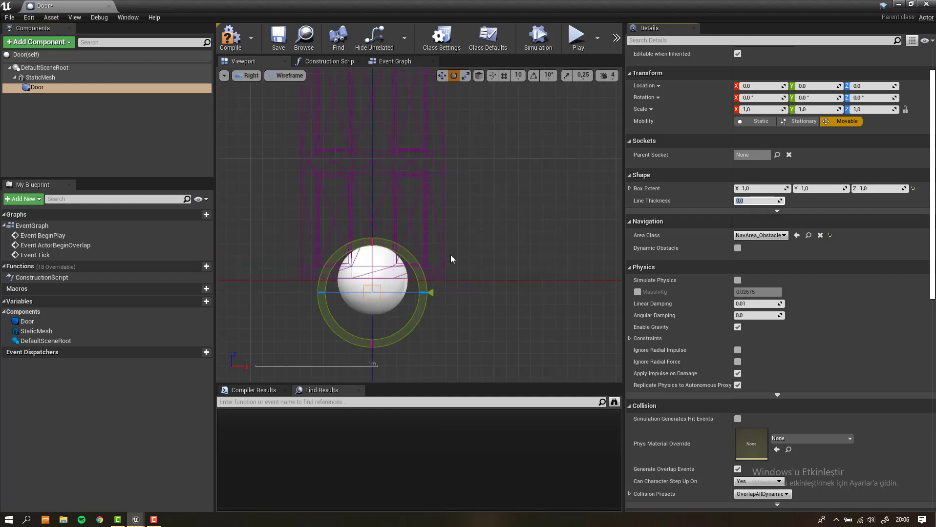
{"action": "left_click", "coordinate": [441, 76]}
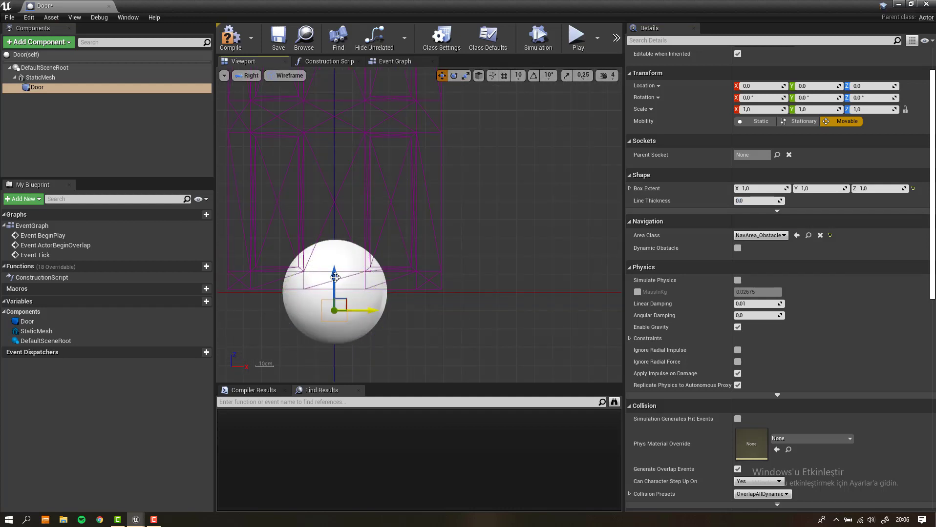
{"action": "left_click_drag", "start_coordinate": [335, 225], "coordinate": [452, 223]}
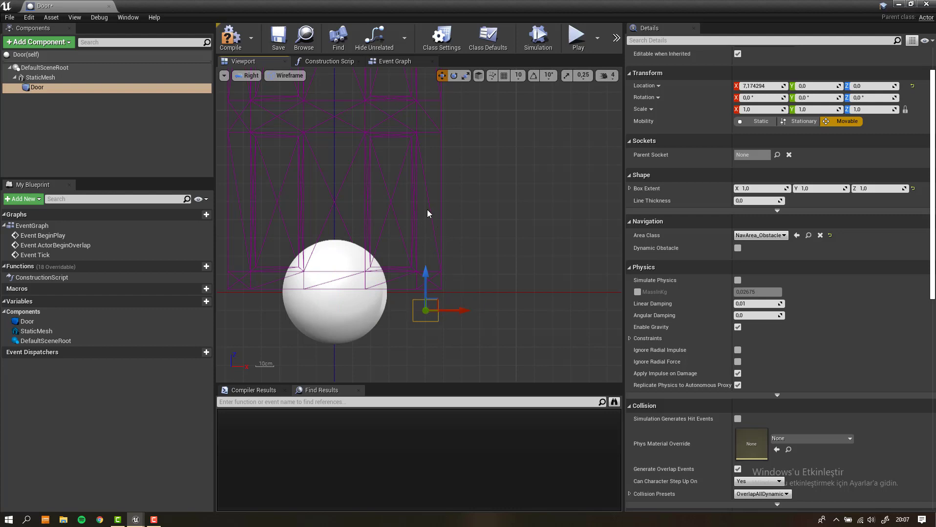
- Raise the Door box to the door's base, nudge it right, and return to Perspective view
{"action": "left_click", "coordinate": [44, 80]}
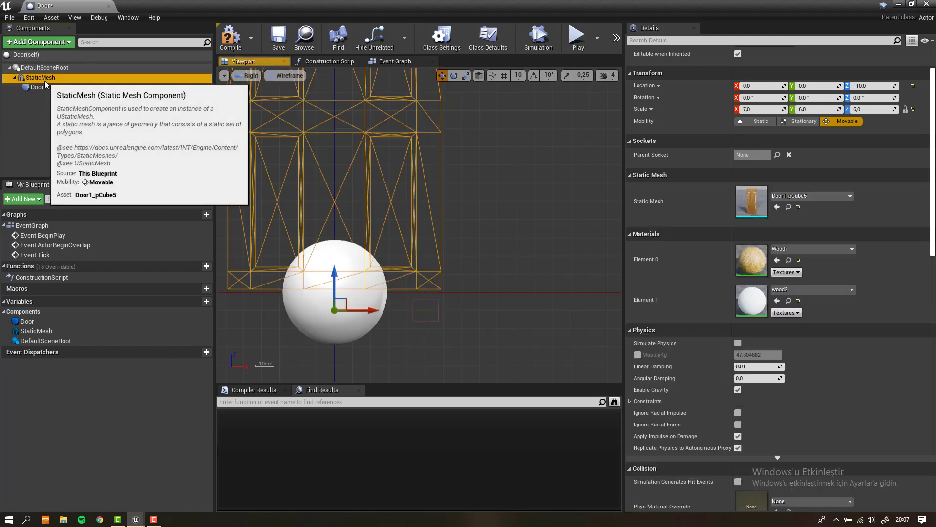
{"action": "left_click", "coordinate": [38, 87]}
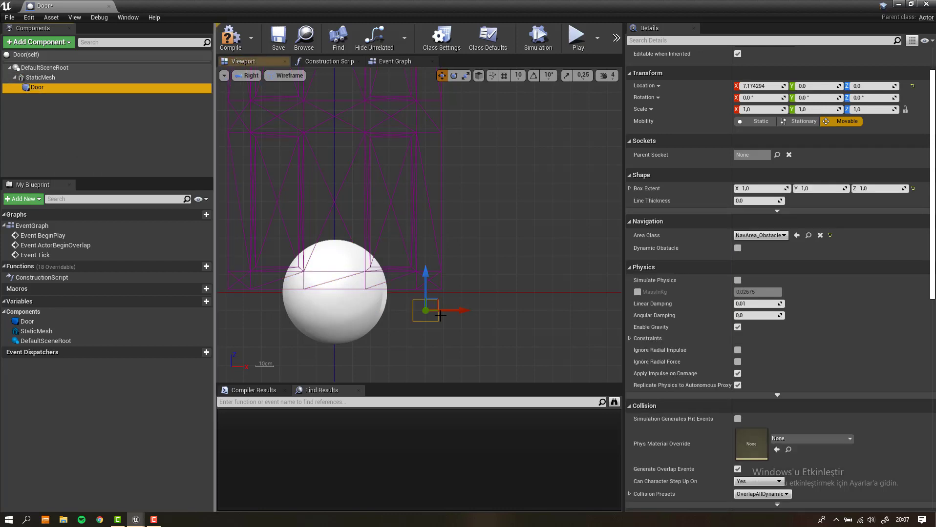
{"action": "scroll", "coordinate": [437, 314], "scroll_direction": "up", "scroll_amount": 3}
{"action": "left_click_drag", "start_coordinate": [393, 276], "coordinate": [412, 149]}
{"action": "left_click_drag", "start_coordinate": [427, 189], "coordinate": [430, 188]}
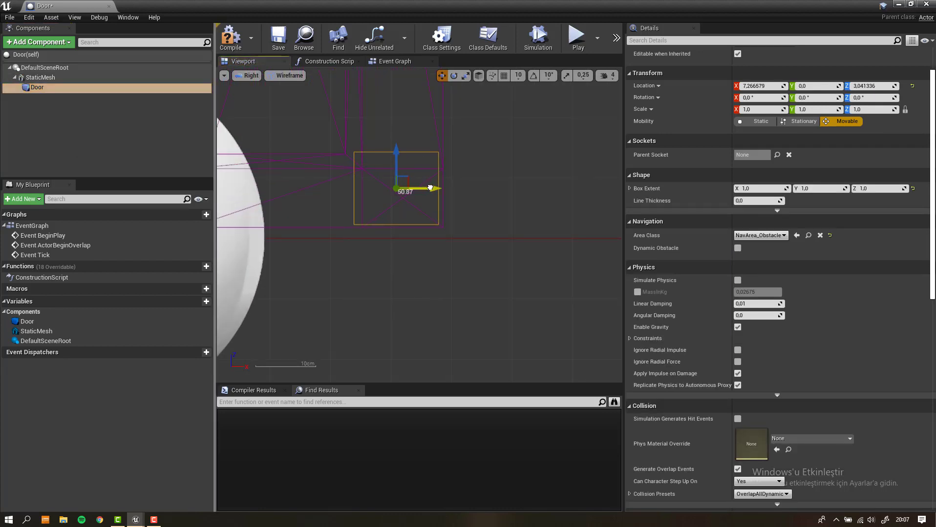
{"action": "left_click", "coordinate": [250, 75]}
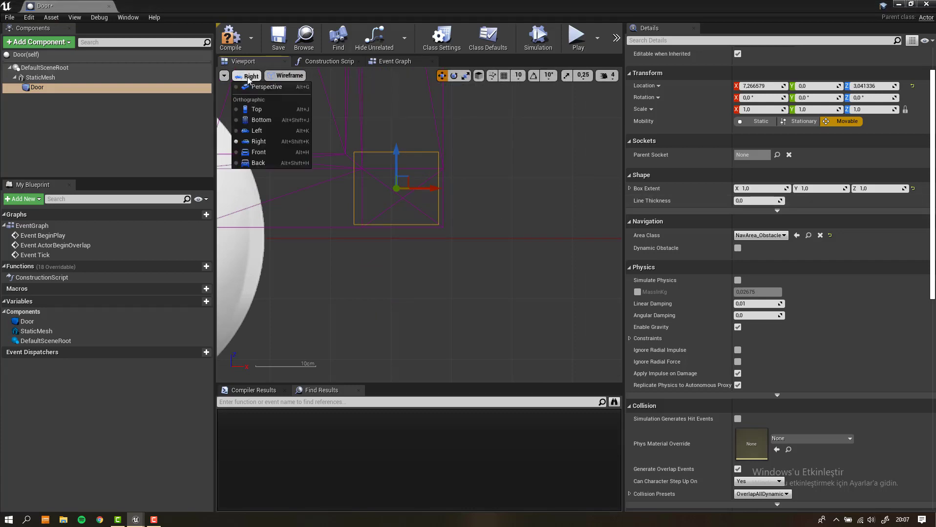
{"action": "left_click", "coordinate": [256, 88]}
{"action": "scroll", "coordinate": [359, 167], "scroll_direction": "up", "scroll_amount": 3}
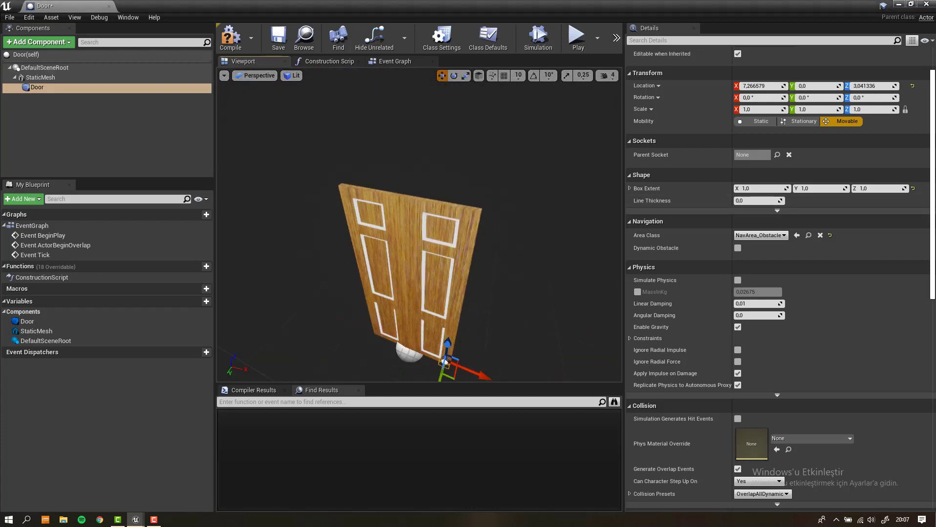
{"action": "mouse_move", "coordinate": [393, 214]}
{"action": "right_mouse_down"}
{"action": "mouse_move", "coordinate": [393, 254]}
{"action": "mouse_move", "coordinate": [518, 229]}
{"action": "right_mouse_up"}
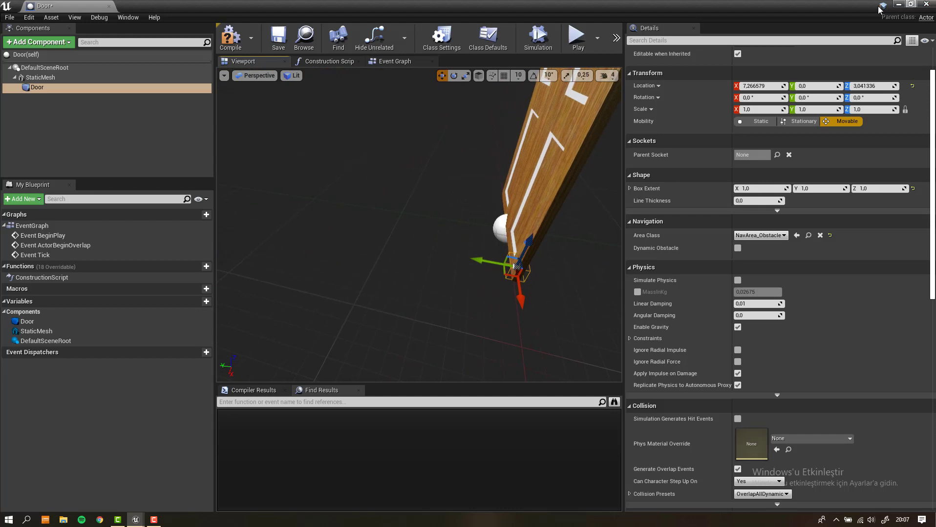
- Attach the StaticMesh door under the Door box component
{"action": "left_click", "coordinate": [44, 77]}
{"action": "left_click", "coordinate": [44, 86]}
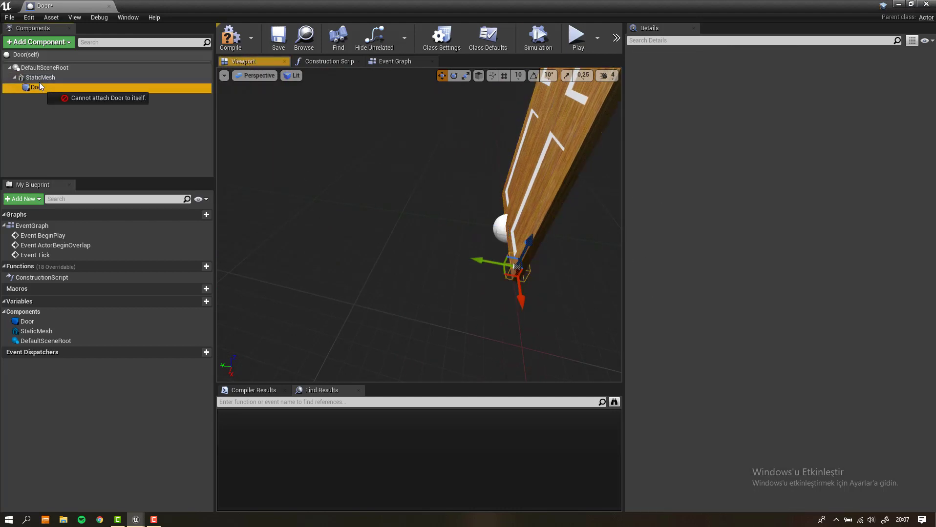
{"action": "left_click", "coordinate": [46, 105]}
{"action": "left_click", "coordinate": [39, 86]}
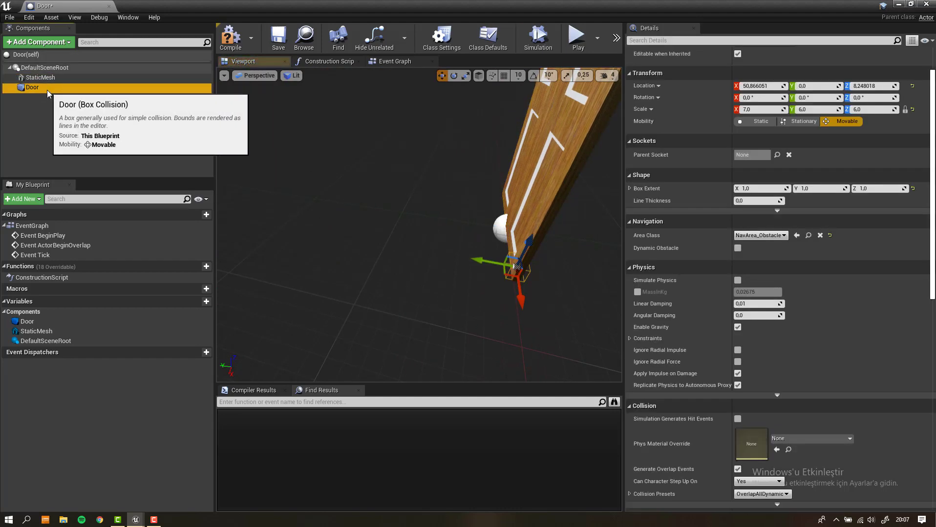
{"action": "left_click", "coordinate": [33, 77]}
{"action": "left_click", "coordinate": [34, 89]}
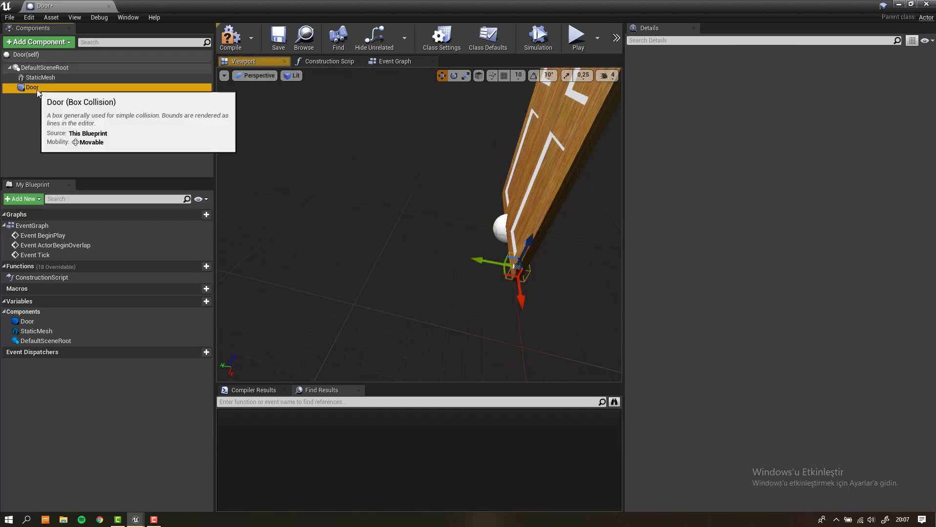
{"action": "left_click_drag", "start_coordinate": [36, 78], "coordinate": [36, 88]}
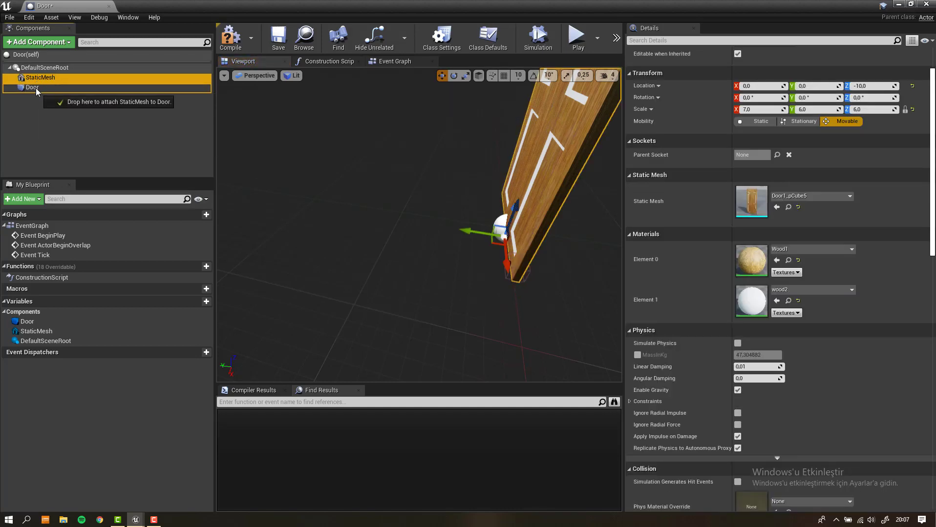
{"action": "left_click", "coordinate": [33, 79]}
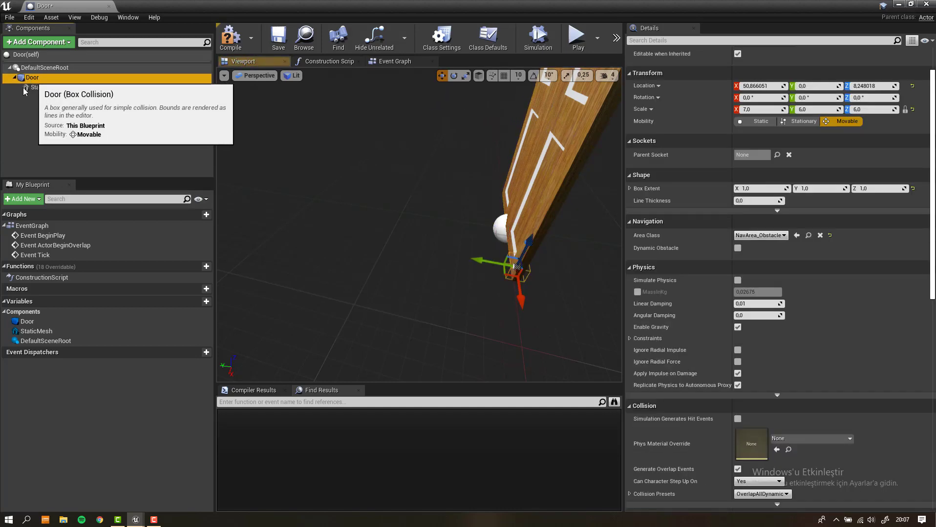
{"action": "left_click_drag", "start_coordinate": [41, 92], "coordinate": [375, 184]}
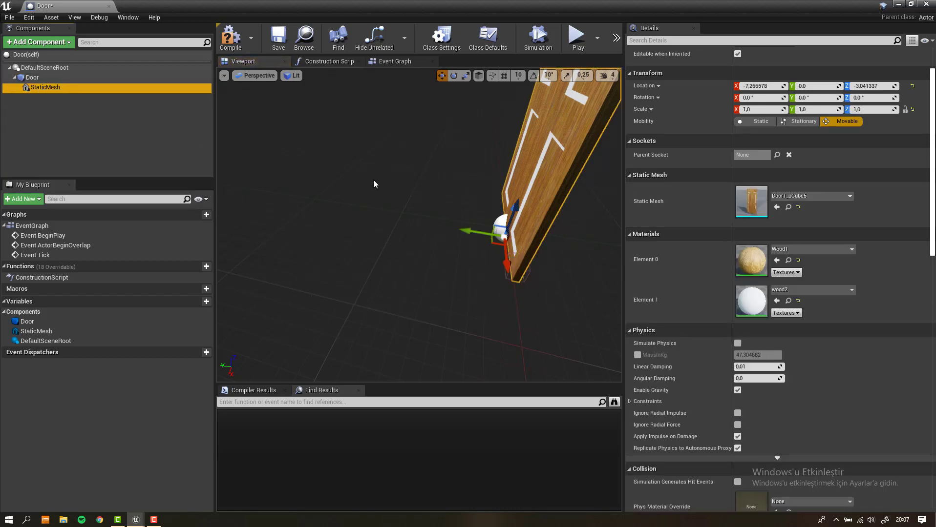
{"action": "right_click_drag", "start_coordinate": [374, 184], "coordinate": [374, 183]}
- Test-rotate the door around the box pivot, reset rotation to closed, and return to the level
{"action": "left_click", "coordinate": [49, 77]}
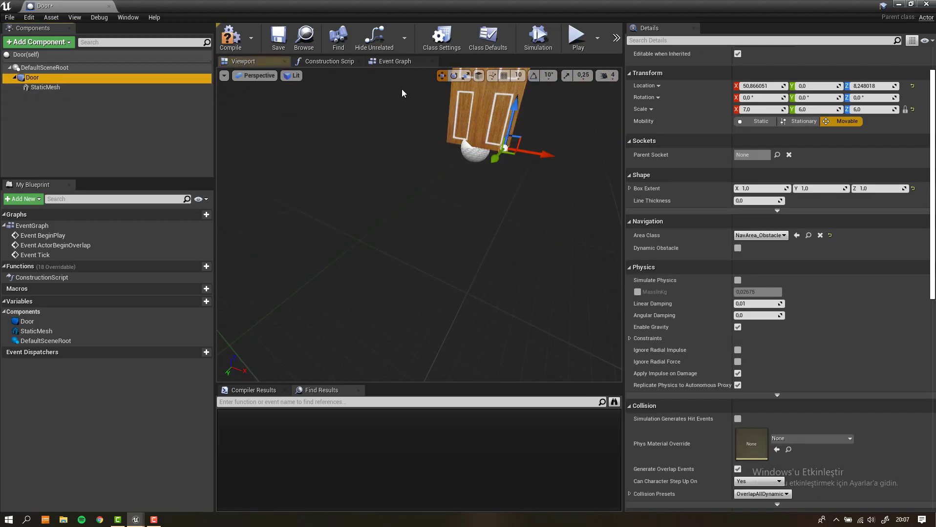
{"action": "left_click", "coordinate": [454, 76]}
{"action": "mouse_move", "coordinate": [511, 159]}
{"action": "left_mouse_down"}
{"action": "mouse_move", "coordinate": [505, 167]}
{"action": "mouse_move", "coordinate": [541, 145]}
{"action": "mouse_move", "coordinate": [517, 205]}
{"action": "left_mouse_up"}
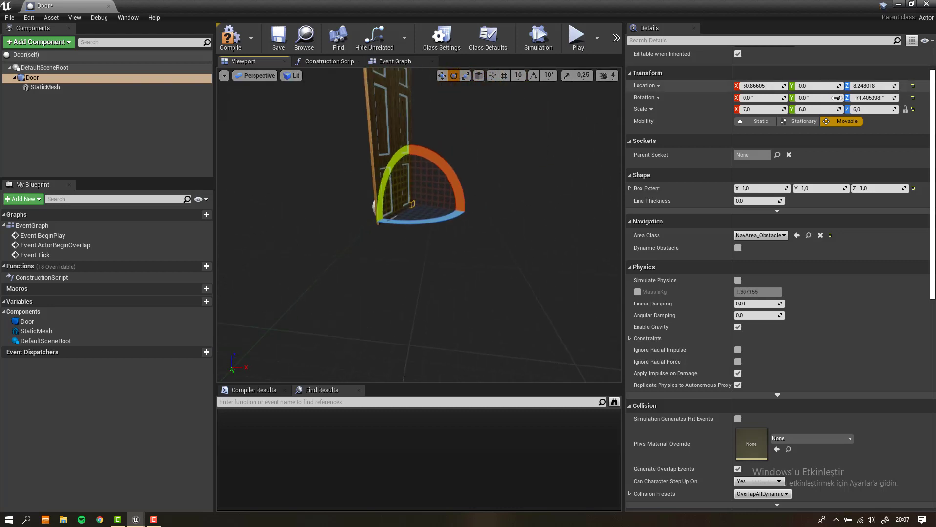
{"action": "left_click", "coordinate": [913, 98]}
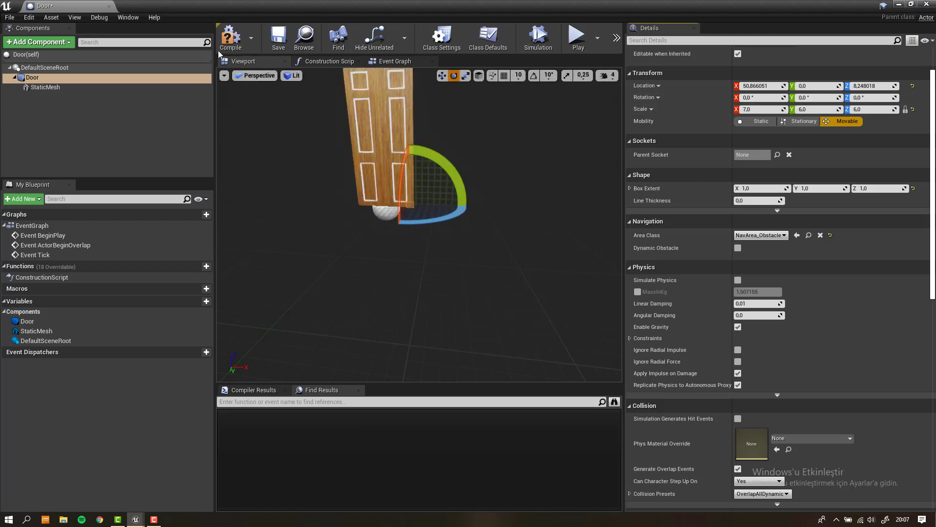
{"action": "left_click", "coordinate": [914, 6]}
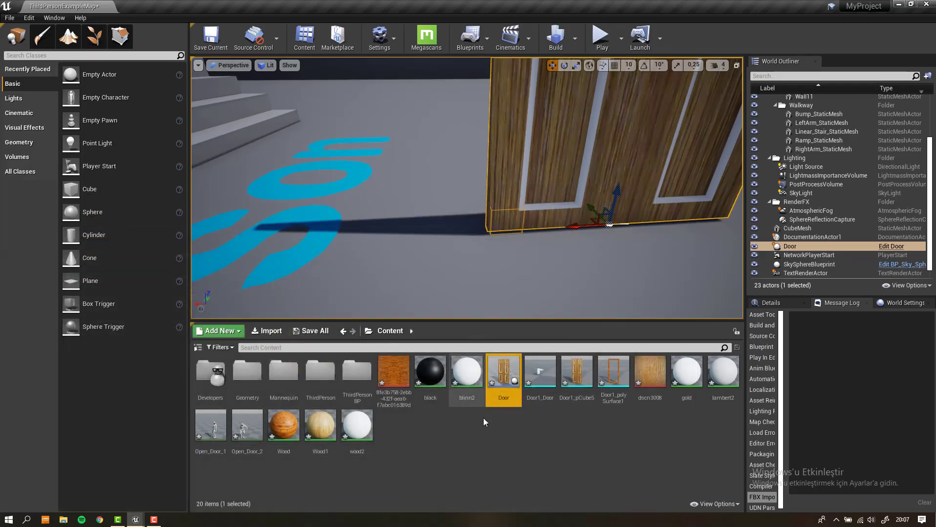
- Enable root motion on Open_Door_1 and Open_Door_2, then open ThirdPerson_AnimBP's AnimGraph
{"action": "left_click", "coordinate": [218, 447]}
{"action": "double_click", "coordinate": [218, 446]}
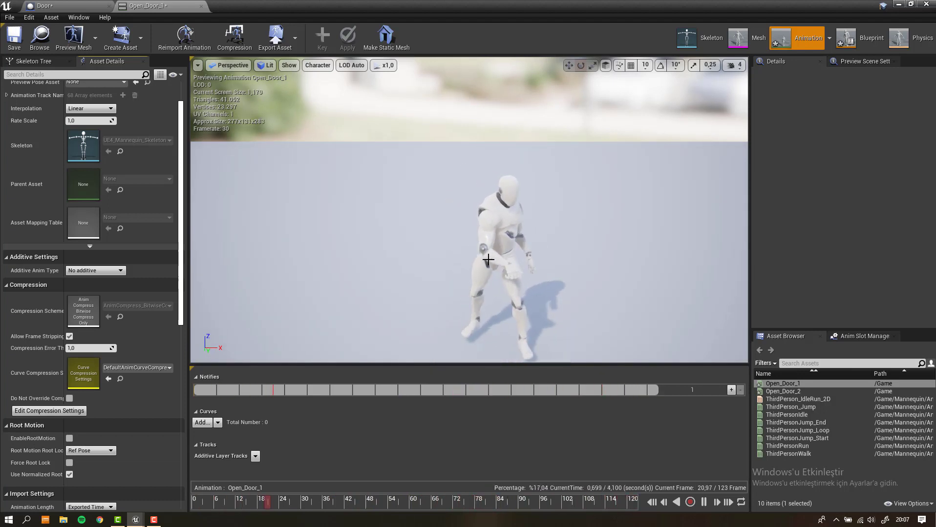
{"action": "left_click", "coordinate": [69, 438]}
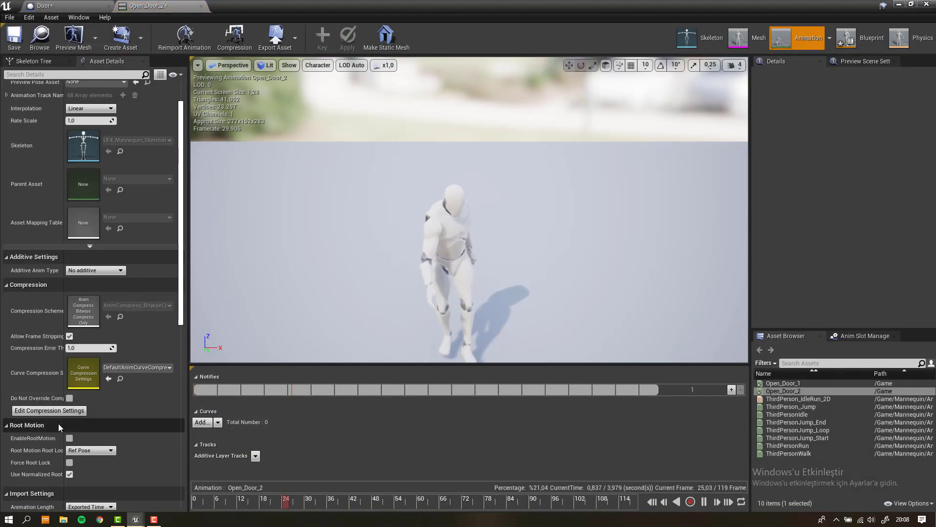
{"action": "left_click", "coordinate": [70, 438]}
{"action": "left_click", "coordinate": [848, 41]}
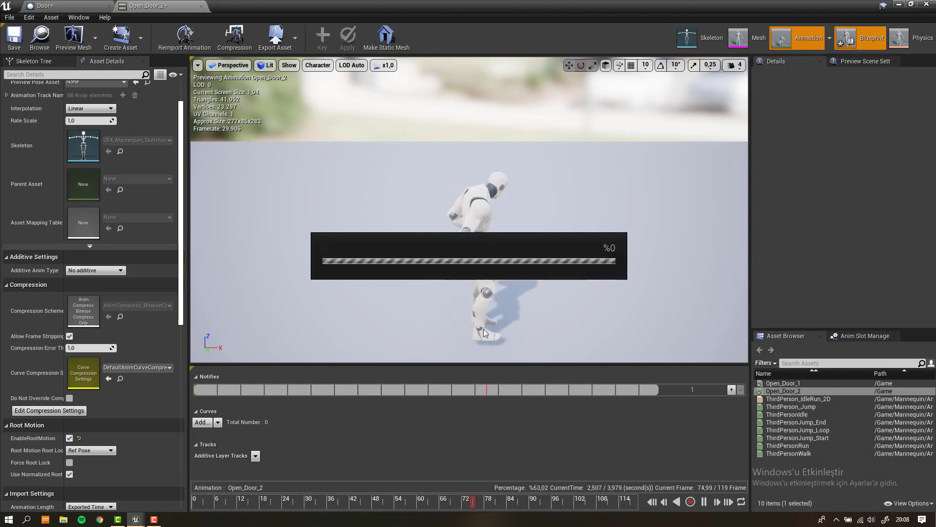
{"action": "left_click_drag", "start_coordinate": [463, 276], "coordinate": [489, 211]}
- Route the Default state machine through a DefaultSlot node into the output pose and compile
{"action": "type", "text": "slot"}
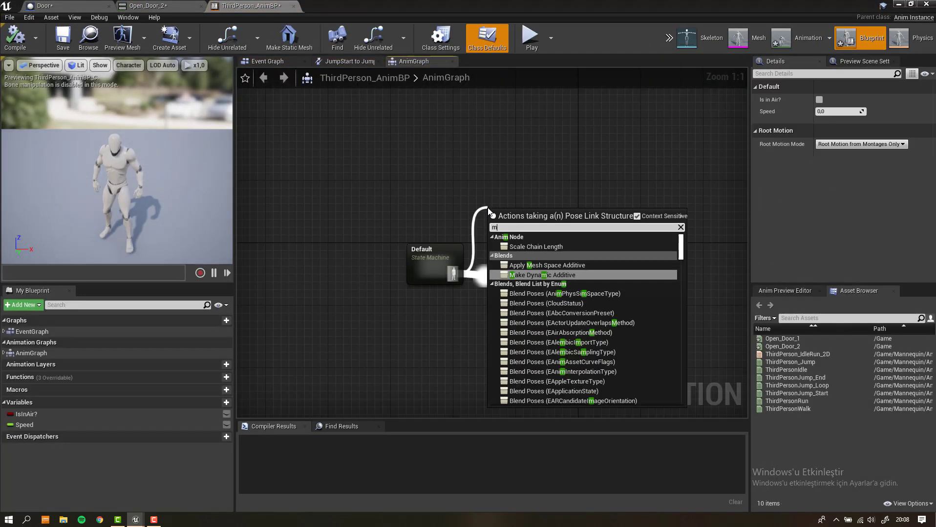
{"action": "key", "text": "Return"}
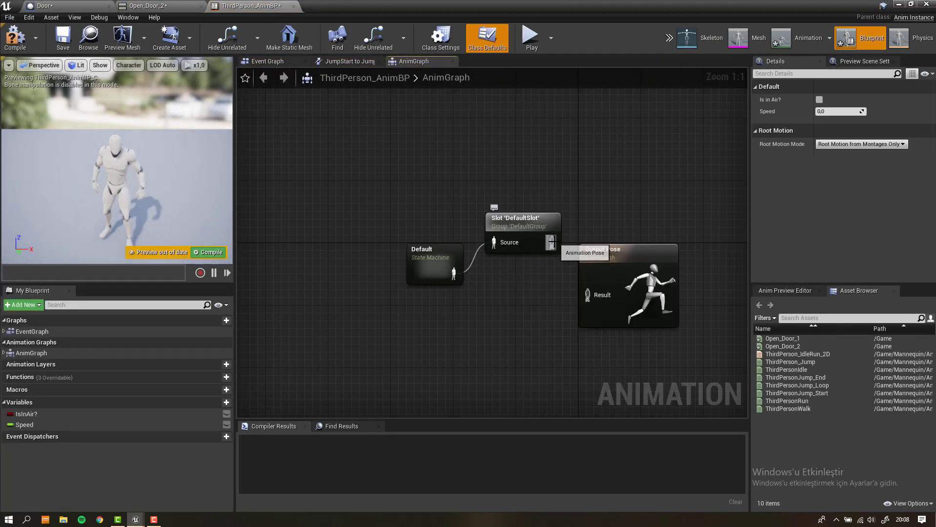
{"action": "left_click_drag", "start_coordinate": [552, 243], "coordinate": [588, 295]}
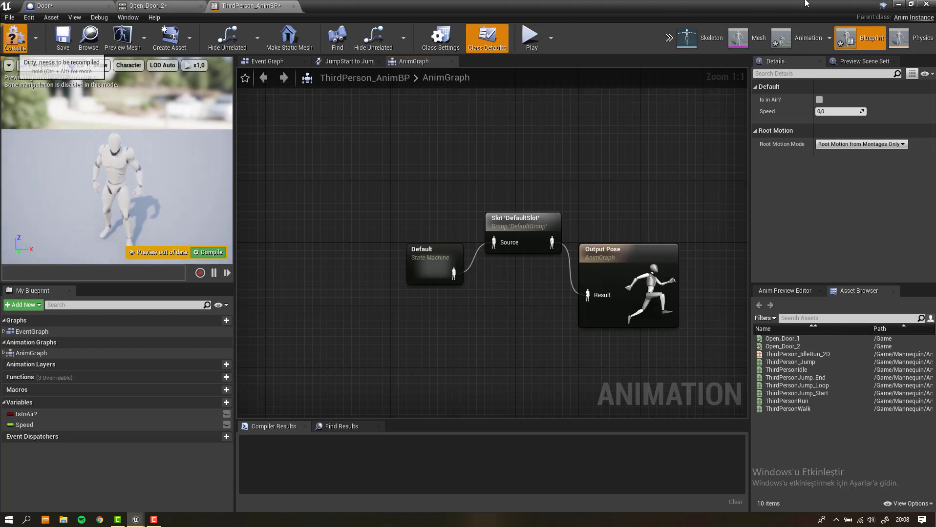
{"action": "left_click", "coordinate": [12, 39]}
{"action": "key", "text": "alt+Tab"}
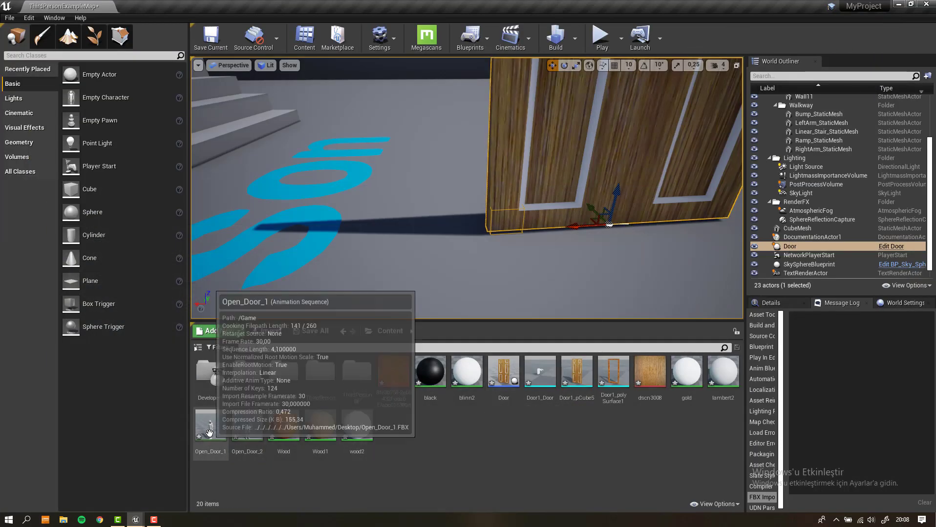
- Create Open_Door_1_Montage and Open_Door_2_Montage from the two animations
{"action": "right_click", "coordinate": [210, 430]}
{"action": "mouse_move", "coordinate": [260, 107]}
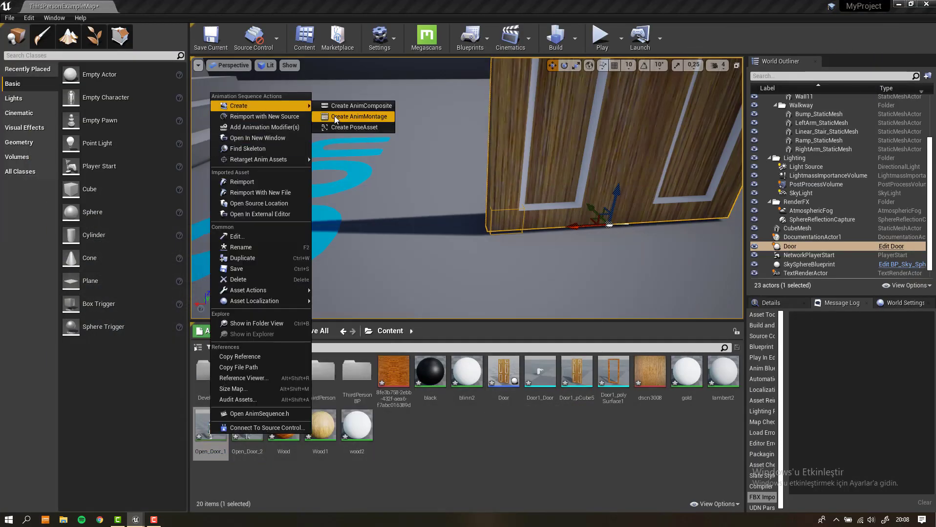
{"action": "left_click", "coordinate": [359, 116]}
{"action": "right_click", "coordinate": [250, 430]}
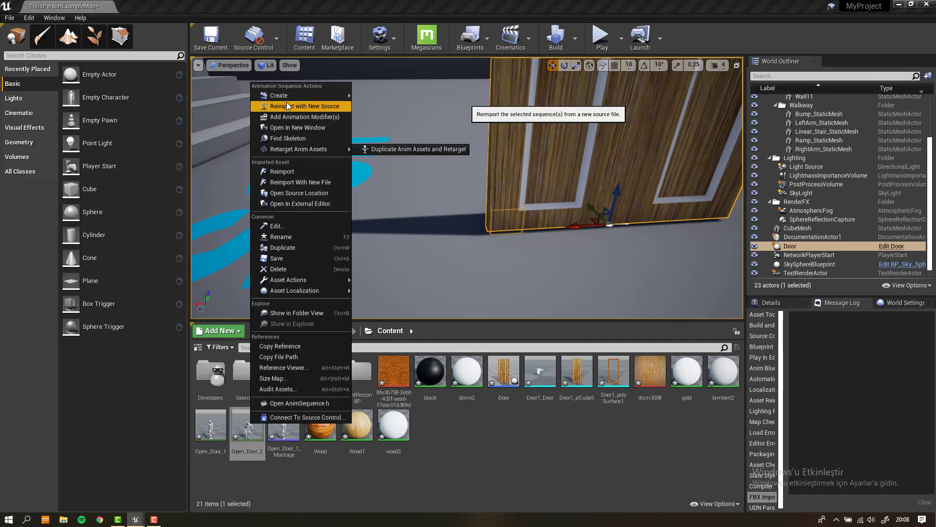
{"action": "mouse_move", "coordinate": [278, 96]}
{"action": "left_click", "coordinate": [386, 107]}
{"action": "key", "text": "Escape"}
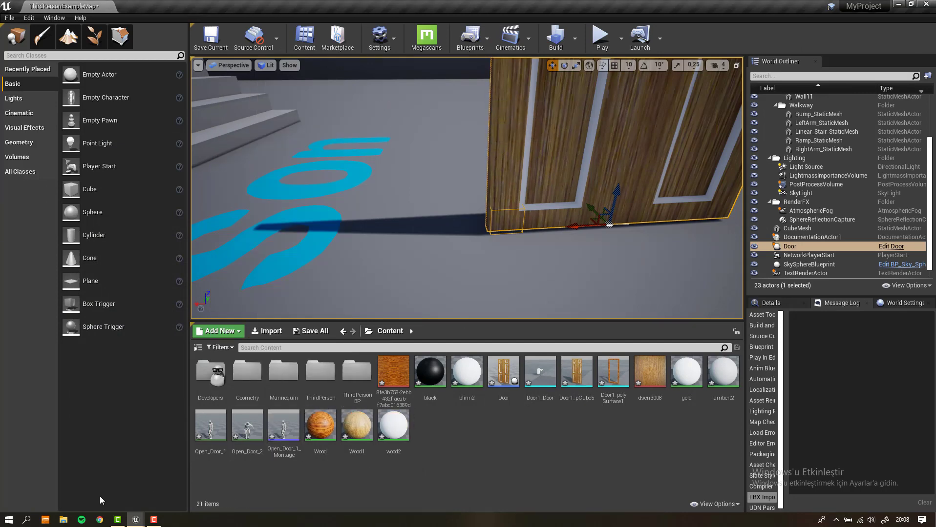
{"action": "mouse_move", "coordinate": [133, 521]}
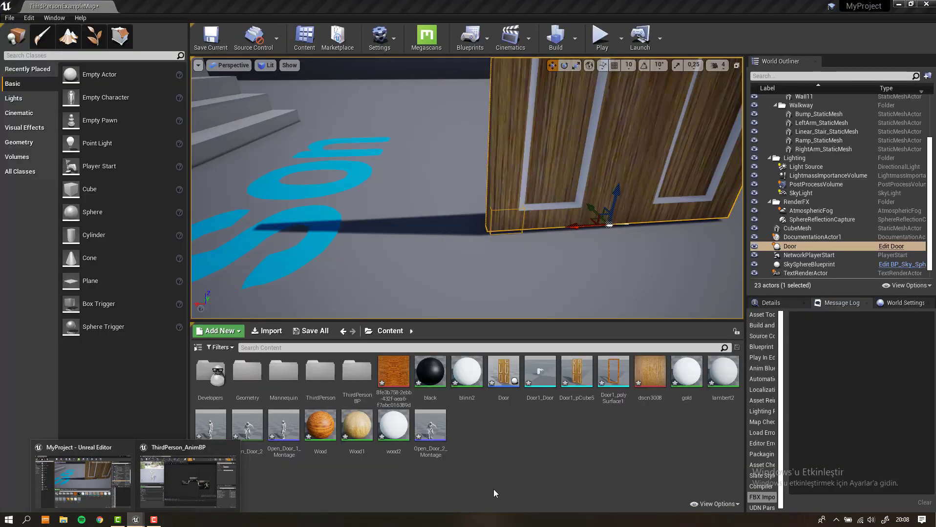
{"action": "left_click", "coordinate": [83, 481]}
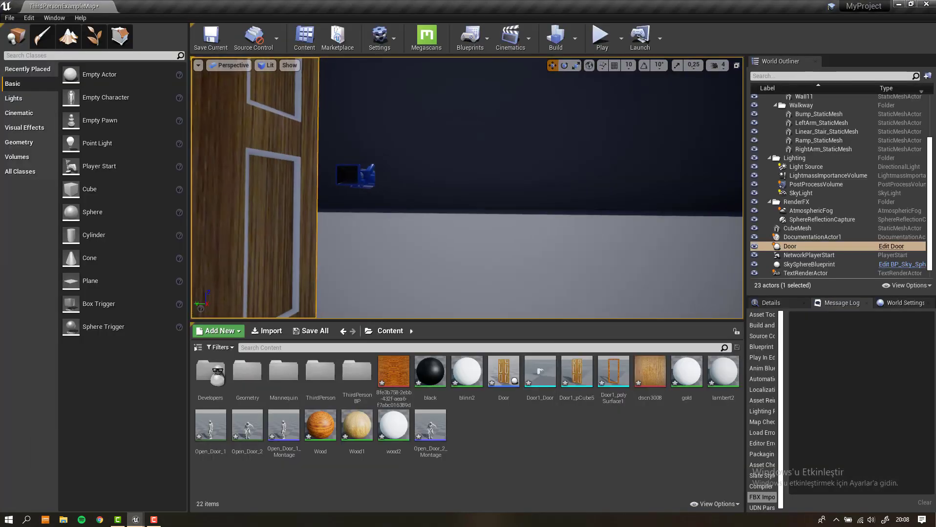
- Open the ThirdPersonCharacter blueprint from the character selected in the level
{"action": "left_click_drag", "start_coordinate": [390, 230], "coordinate": [376, 236]}
{"action": "left_click", "coordinate": [403, 214]}
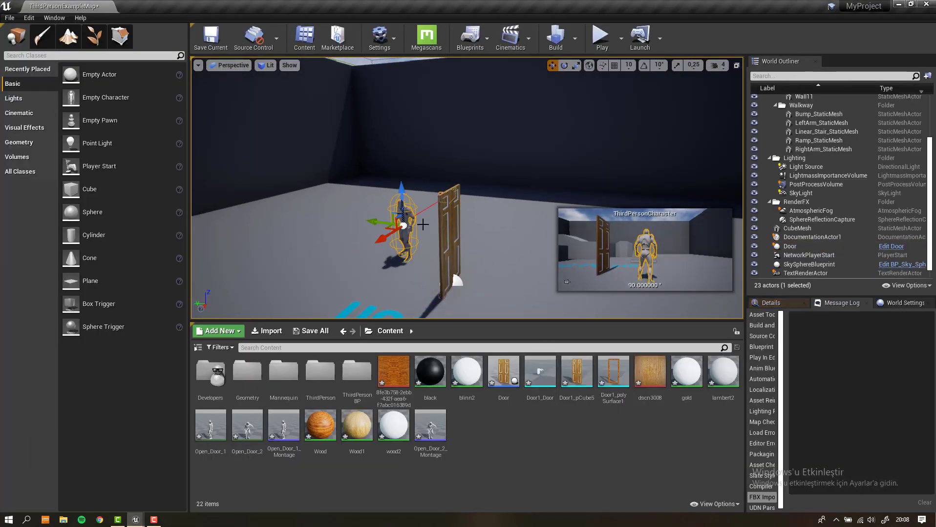
{"action": "left_click", "coordinate": [784, 303]}
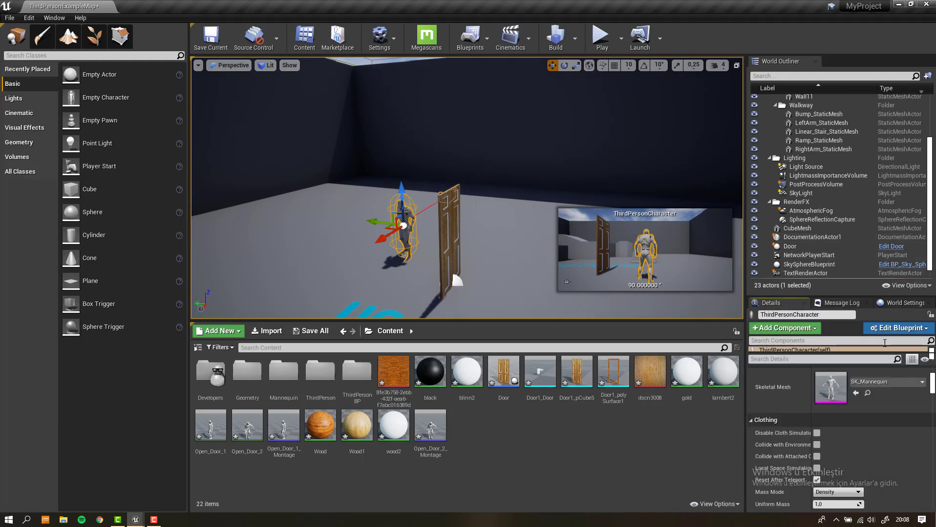
{"action": "left_click", "coordinate": [877, 326]}
{"action": "left_click", "coordinate": [840, 348]}
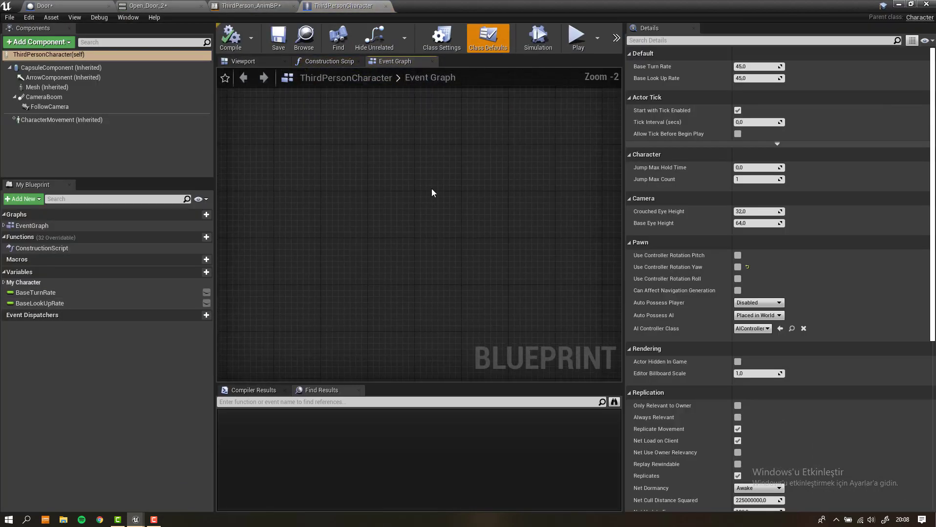
- Add a Keyboard F event to the Event Graph
{"action": "right_click", "coordinate": [433, 182]}
{"action": "type", "text": "keyb"}
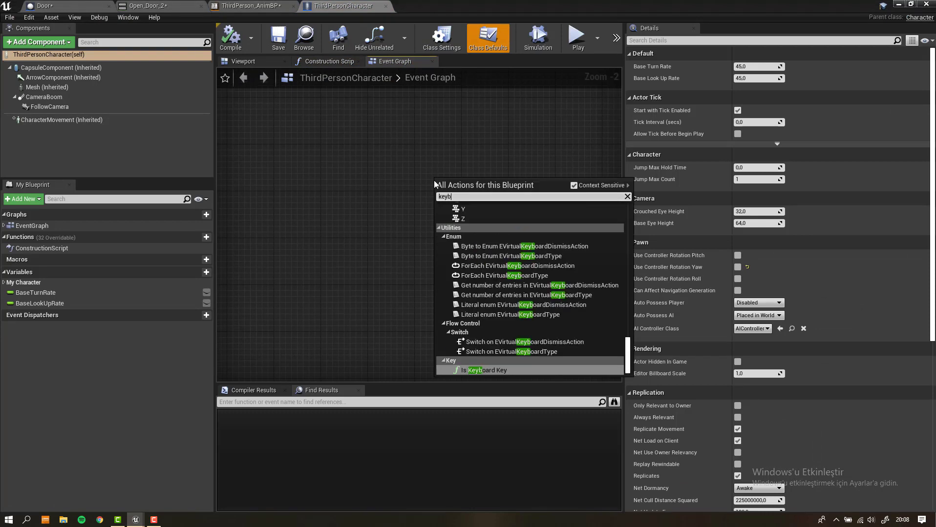
{"action": "type", "text": "oard f"}
{"action": "key", "text": "Return"}
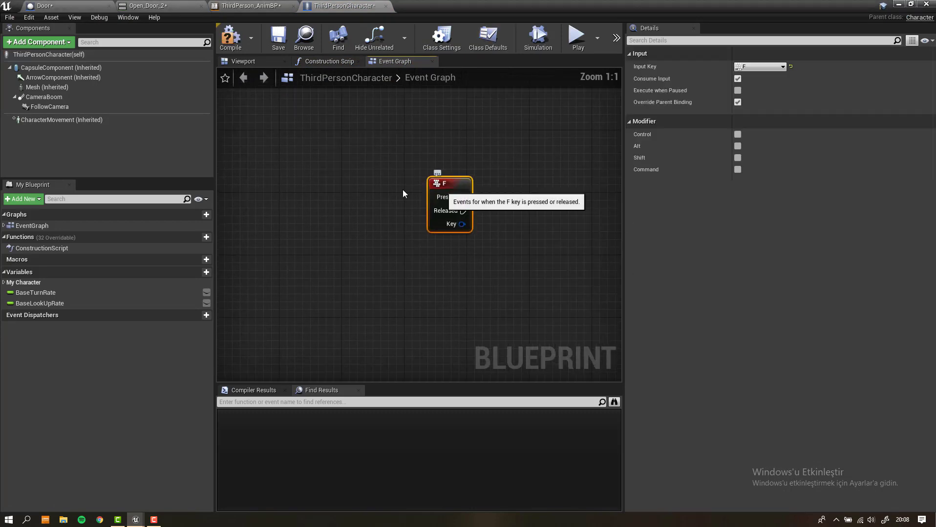
- Add a Boolean variable Open_1, set it true on F pressed, and compile
{"action": "left_click", "coordinate": [194, 272]}
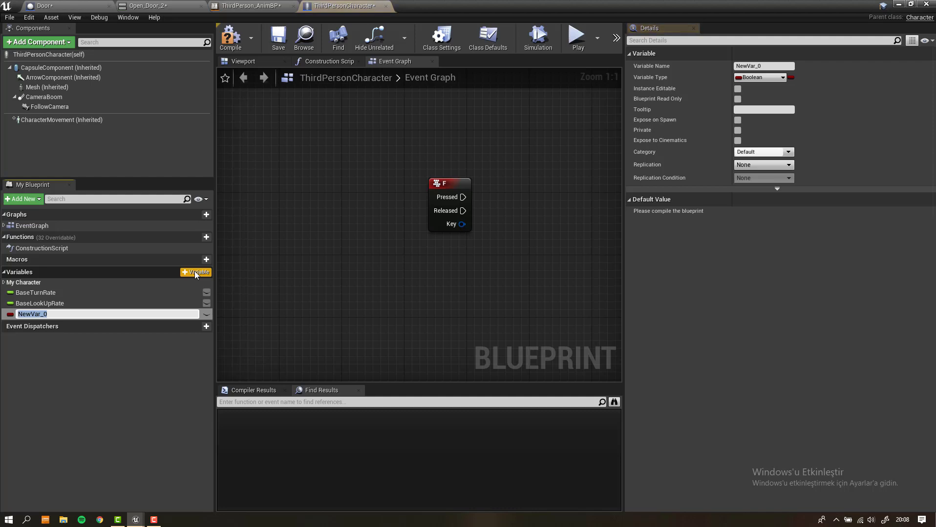
{"action": "type", "text": "Open_1"}
{"action": "key", "text": "Return"}
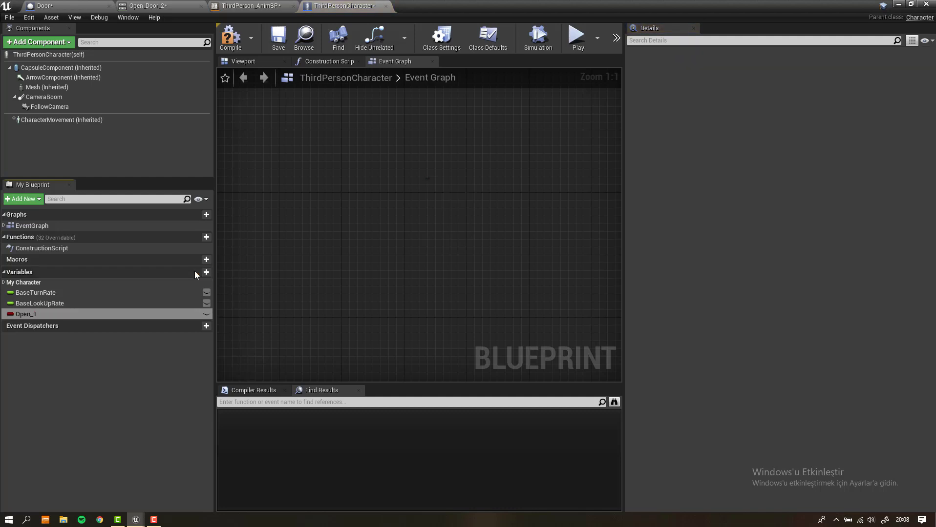
{"action": "left_click_drag", "start_coordinate": [131, 311], "coordinate": [465, 194]}
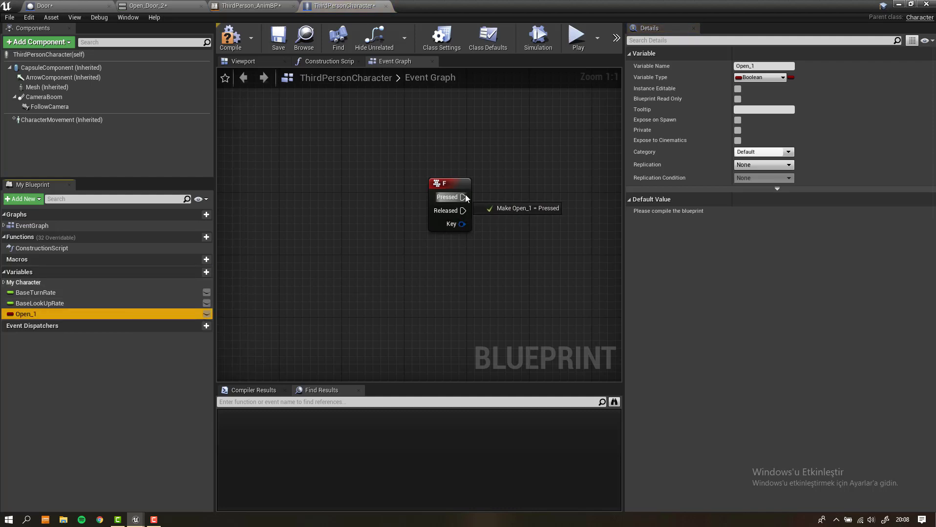
{"action": "left_click", "coordinate": [513, 215]}
{"action": "left_click_drag", "start_coordinate": [582, 215], "coordinate": [535, 217]}
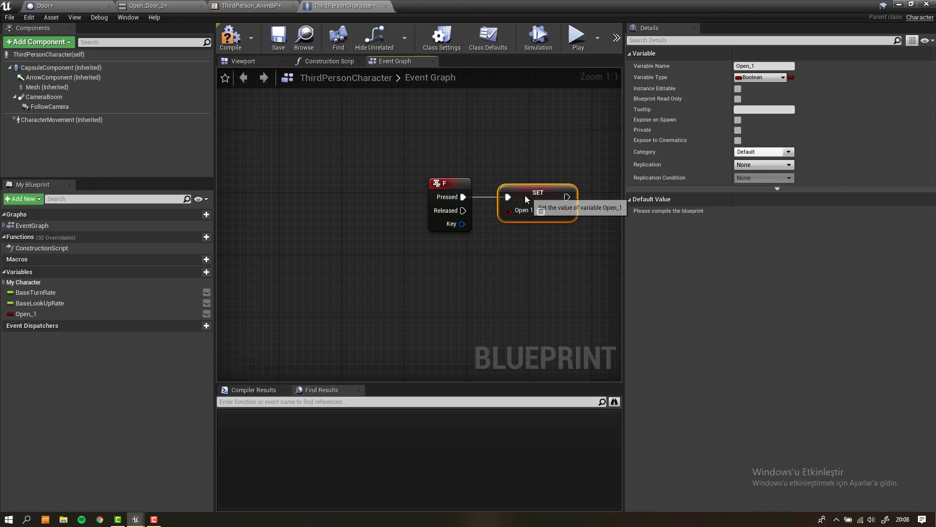
{"action": "left_click", "coordinate": [517, 170]}
{"action": "left_click", "coordinate": [234, 49]}
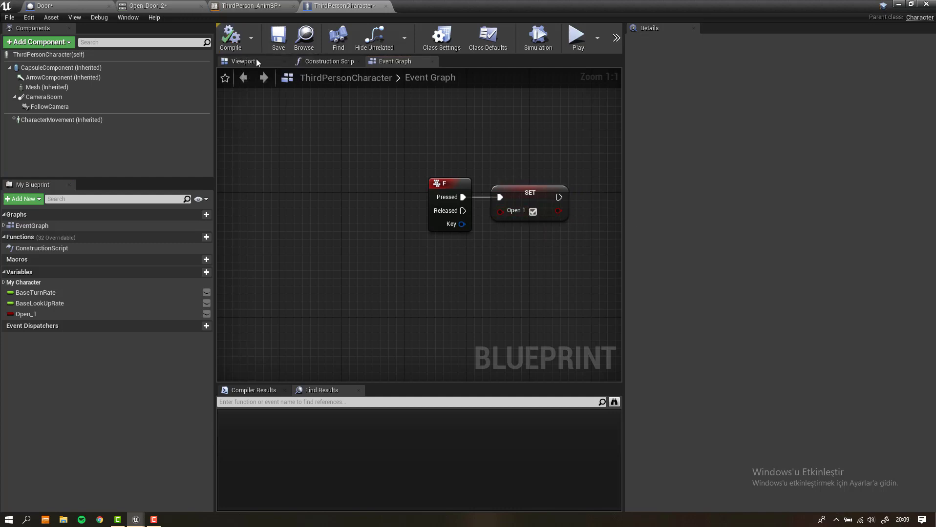
{"action": "left_click", "coordinate": [84, 5]}
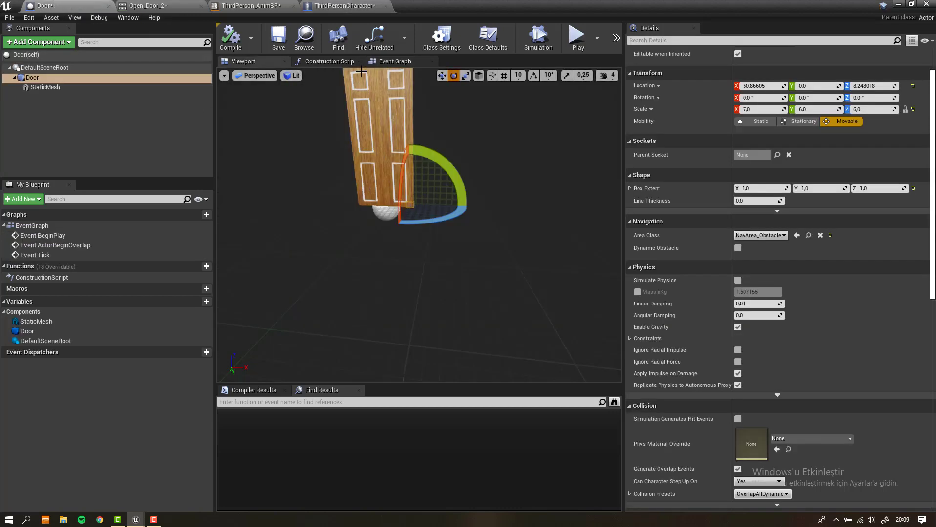
- From Event Tick, add a Cast To ThirdPersonCharacter fed by Get Player Character
{"action": "left_click", "coordinate": [391, 62]}
{"action": "right_click_drag", "start_coordinate": [415, 220], "coordinate": [374, 137]}
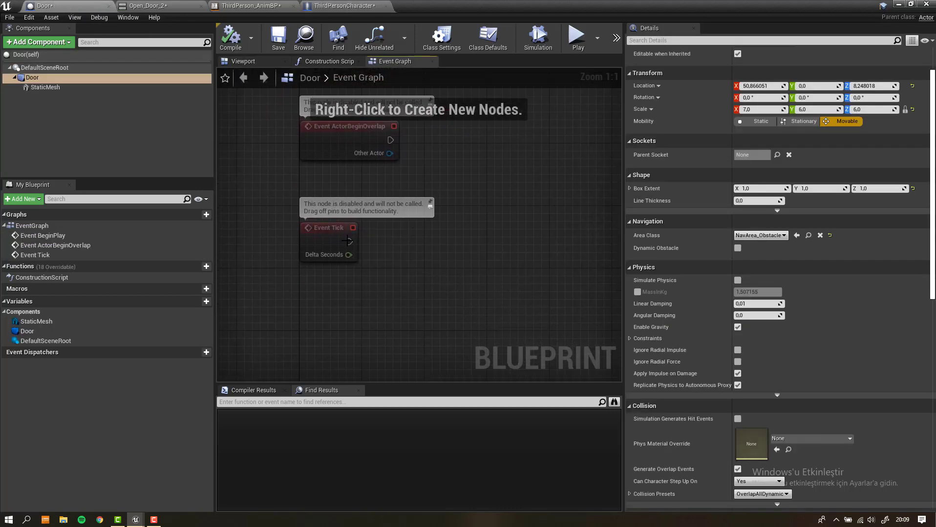
{"action": "left_click_drag", "start_coordinate": [349, 242], "coordinate": [409, 248]}
{"action": "type", "text": "cas"}
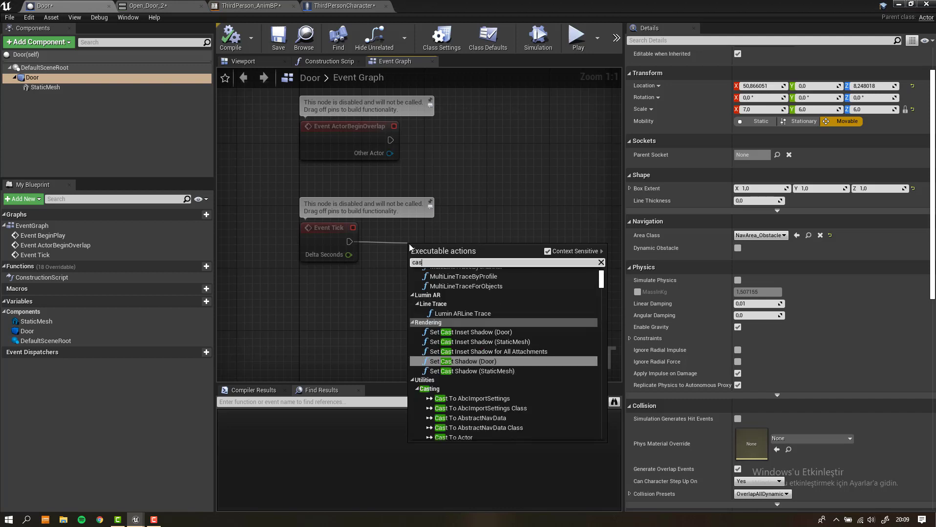
{"action": "type", "text": "tto thir"}
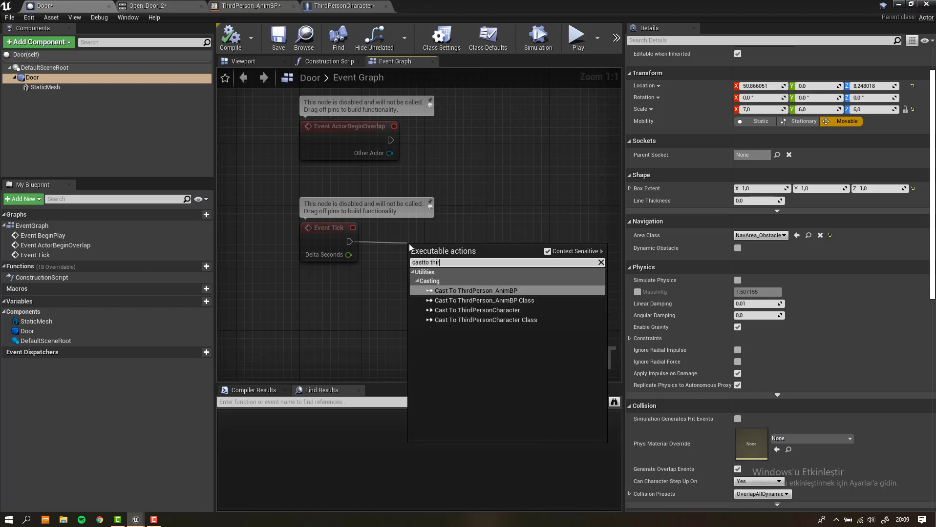
{"action": "key", "text": "Down"}
{"action": "key", "text": "Down"}
{"action": "key", "text": "Return"}
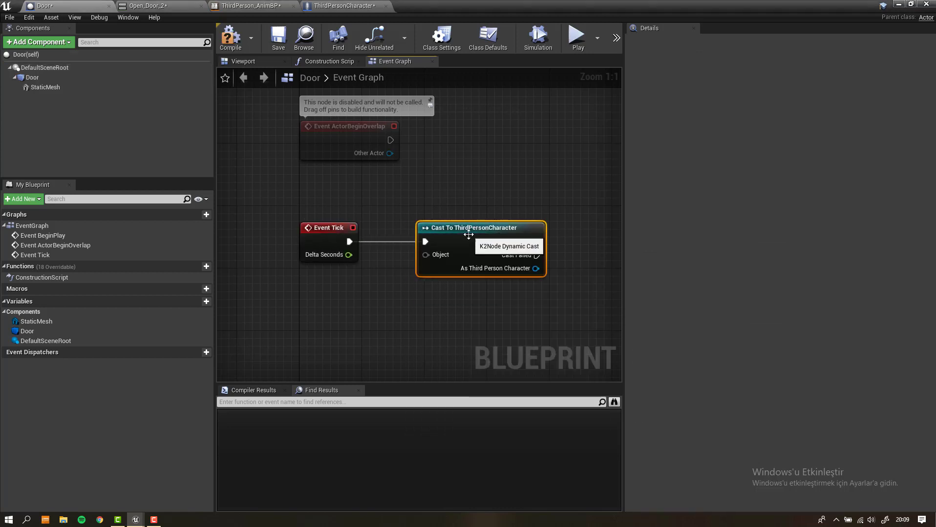
{"action": "mouse_move", "coordinate": [430, 258]}
{"action": "left_mouse_down"}
{"action": "mouse_move", "coordinate": [337, 321]}
{"action": "mouse_move", "coordinate": [336, 271]}
{"action": "left_mouse_up"}
{"action": "type", "text": "get player c"}
{"action": "key", "text": "Return"}
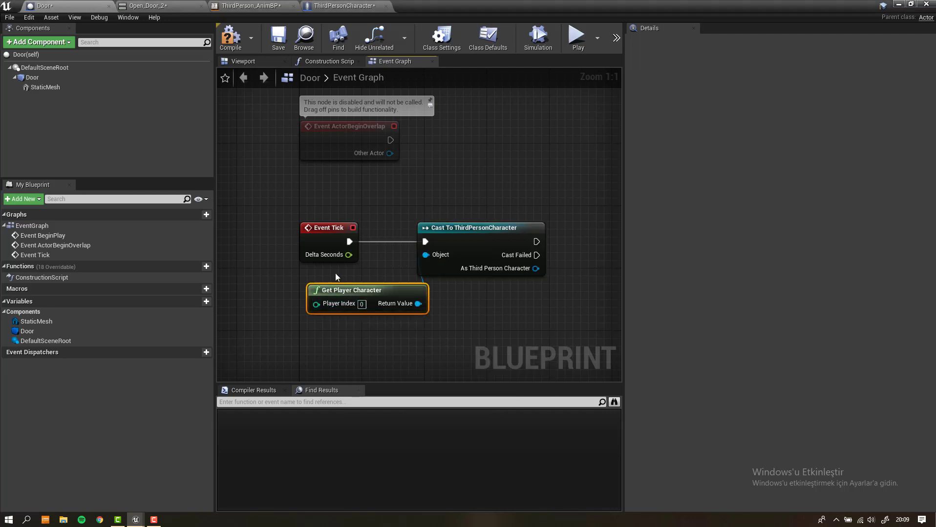
- Get the character's Open 1 value and feed it into a Branch wired after the cast
{"action": "left_click_drag", "start_coordinate": [530, 268], "coordinate": [576, 275]}
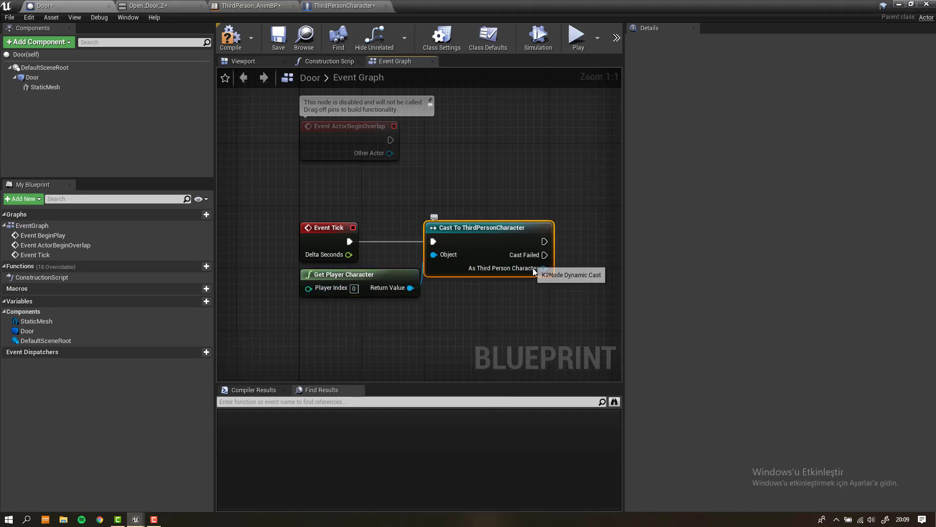
{"action": "type", "text": "get ope"}
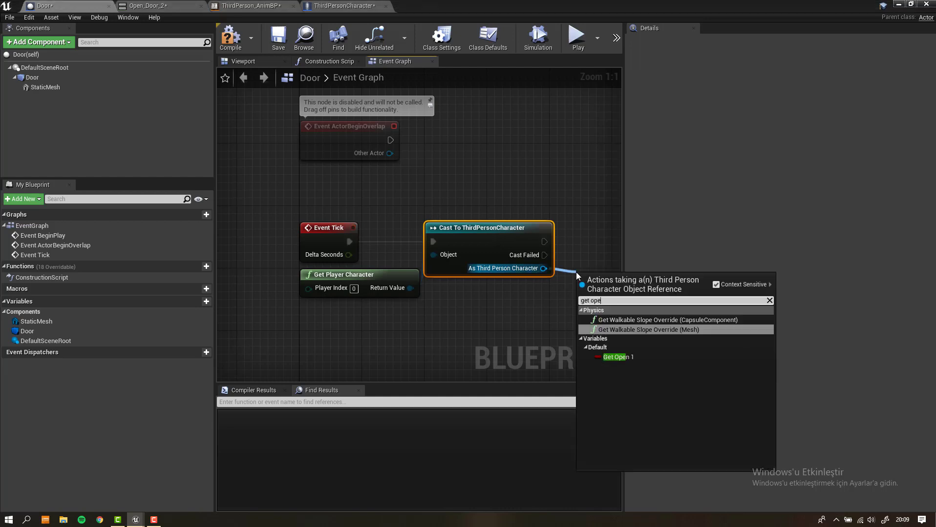
{"action": "key", "text": "Return"}
{"action": "right_click_drag", "start_coordinate": [611, 264], "coordinate": [448, 246]}
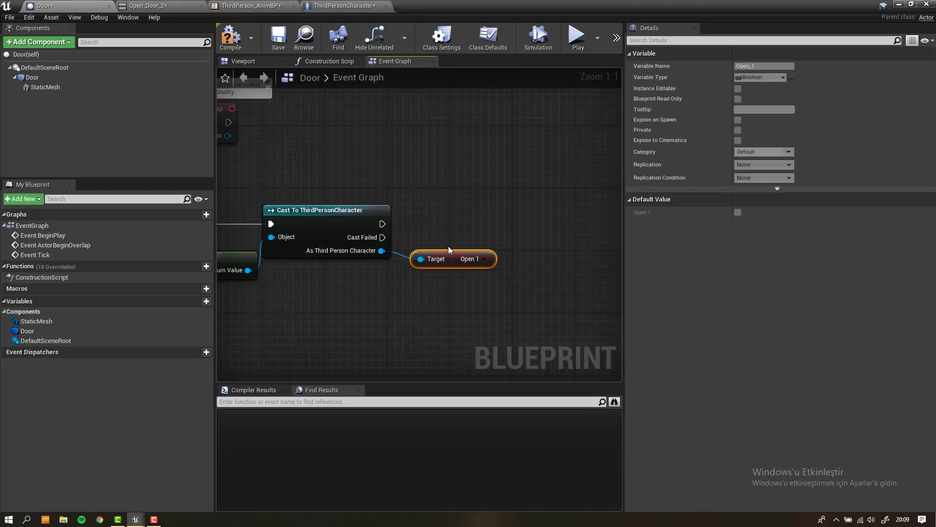
{"action": "left_click_drag", "start_coordinate": [478, 258], "coordinate": [517, 239]}
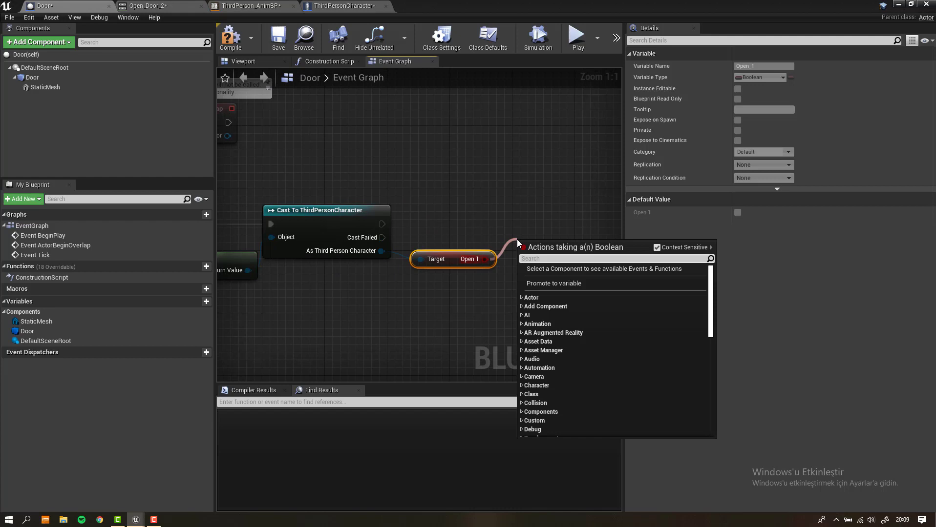
{"action": "type", "text": "bra"}
{"action": "key", "text": "Return"}
{"action": "left_click_drag", "start_coordinate": [528, 255], "coordinate": [381, 225]}
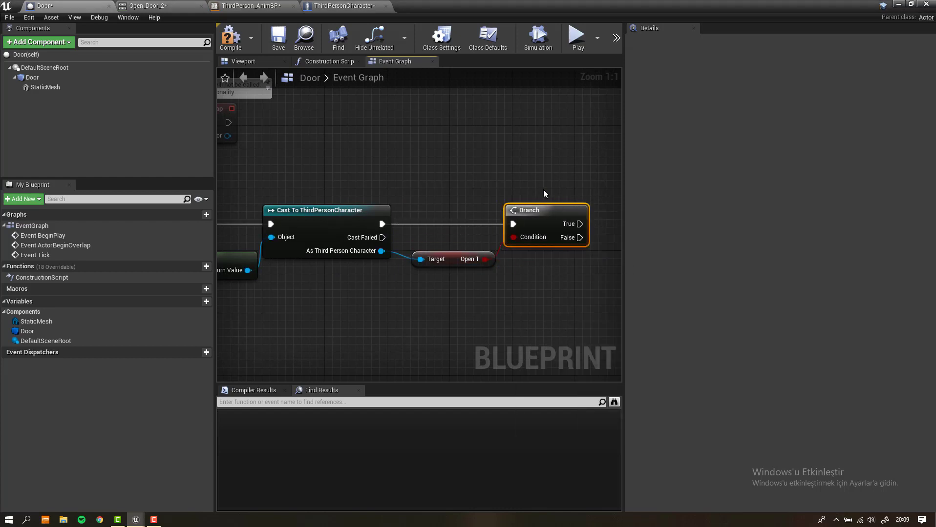
- Add a timeline named Open_1 and place it beside the Branch
{"action": "right_click_drag", "start_coordinate": [543, 190], "coordinate": [430, 191]}
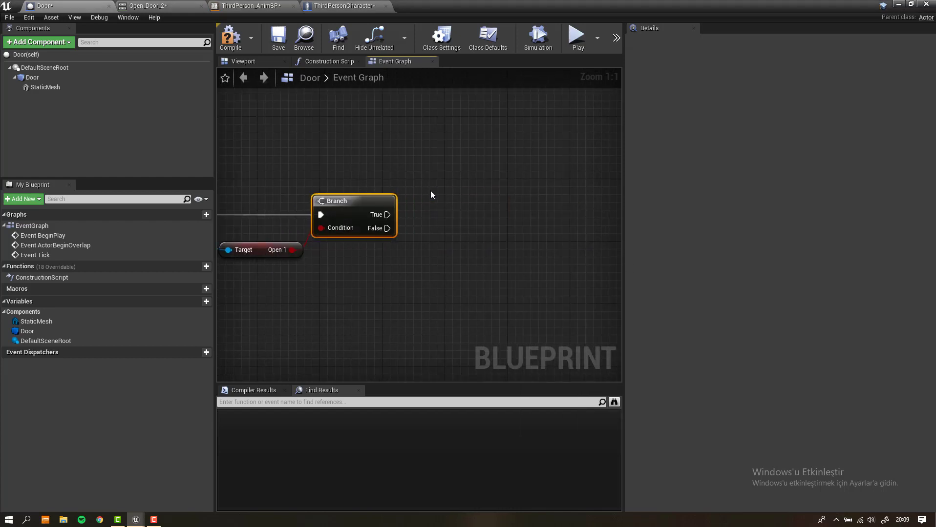
{"action": "right_click", "coordinate": [449, 211]}
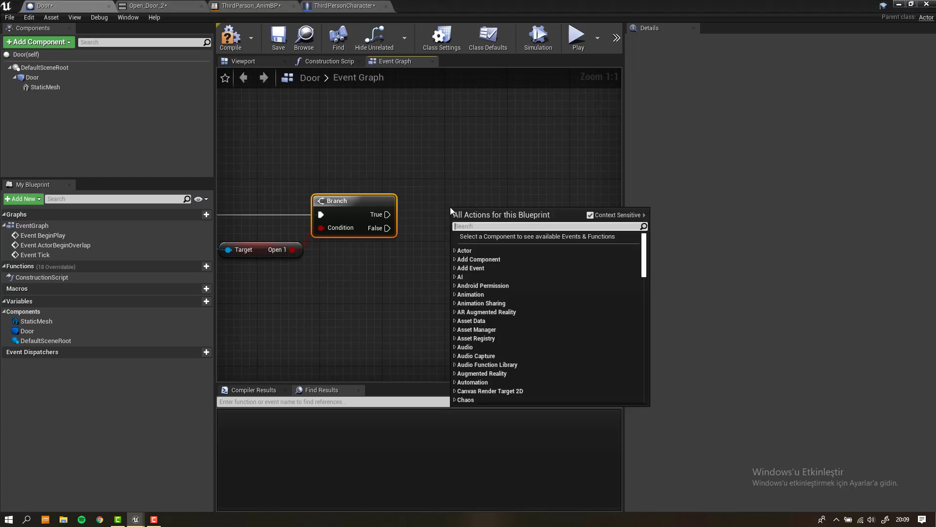
{"action": "type", "text": "timeli"}
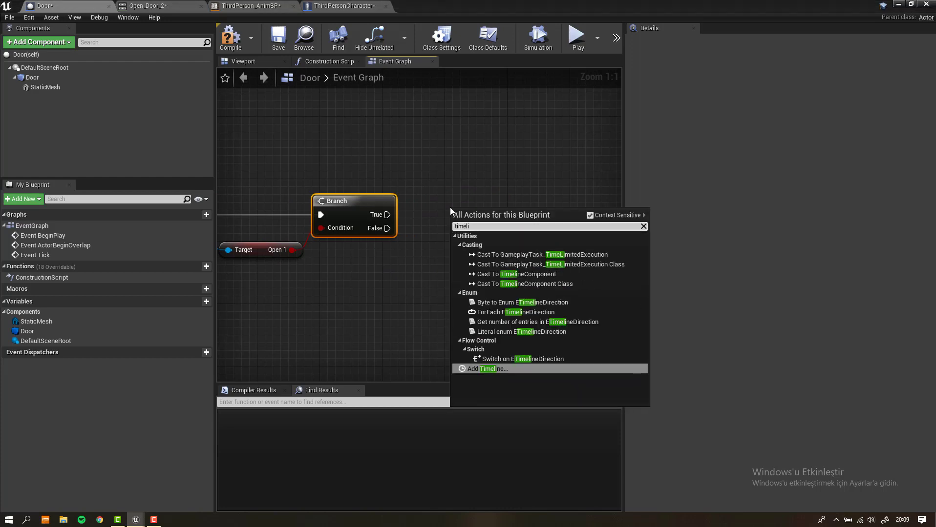
{"action": "key", "text": "Return"}
{"action": "type", "text": "Open_1"}
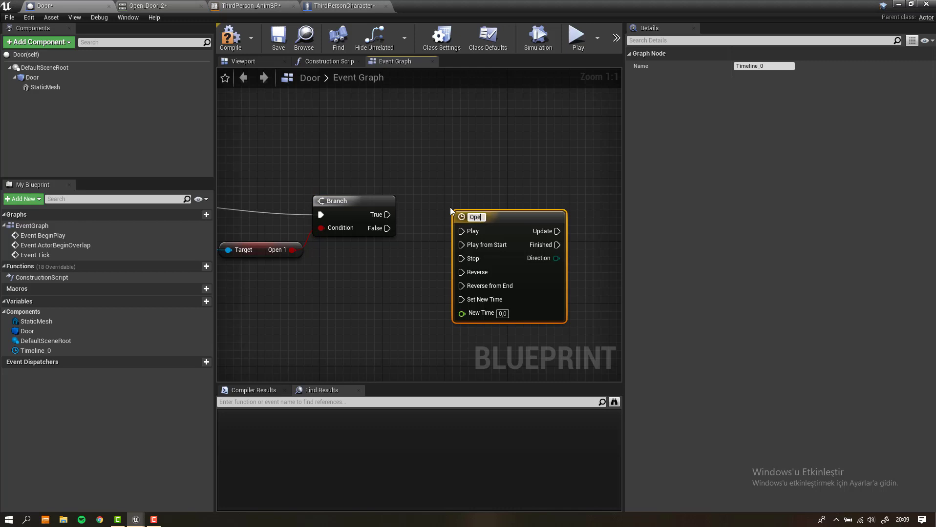
{"action": "key", "text": "Return"}
{"action": "mouse_move", "coordinate": [455, 229]}
{"action": "left_mouse_down"}
{"action": "mouse_move", "coordinate": [432, 213]}
{"action": "mouse_move", "coordinate": [386, 214]}
{"action": "left_mouse_up"}
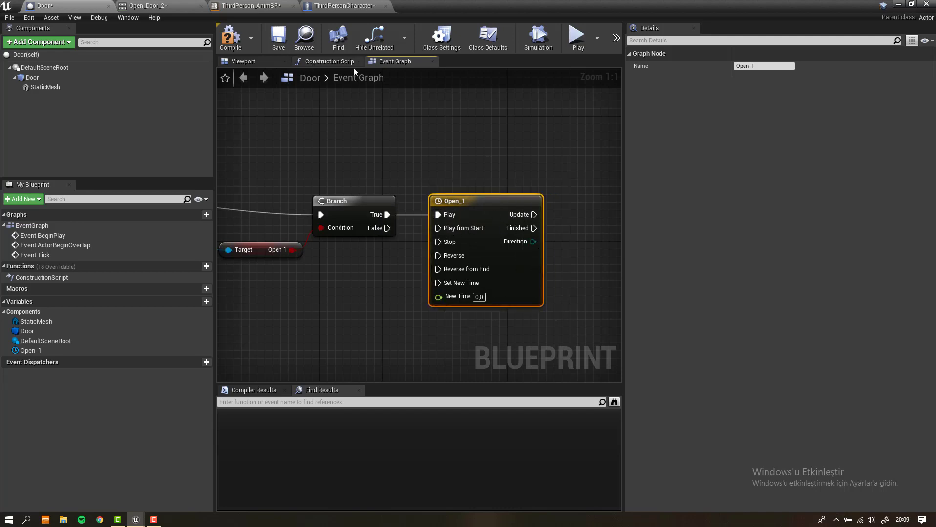
{"action": "left_click", "coordinate": [245, 63]}
- Swing the Door component open with the yaw gizmo to test it, then reset its rotation to 0
{"action": "left_click", "coordinate": [34, 77]}
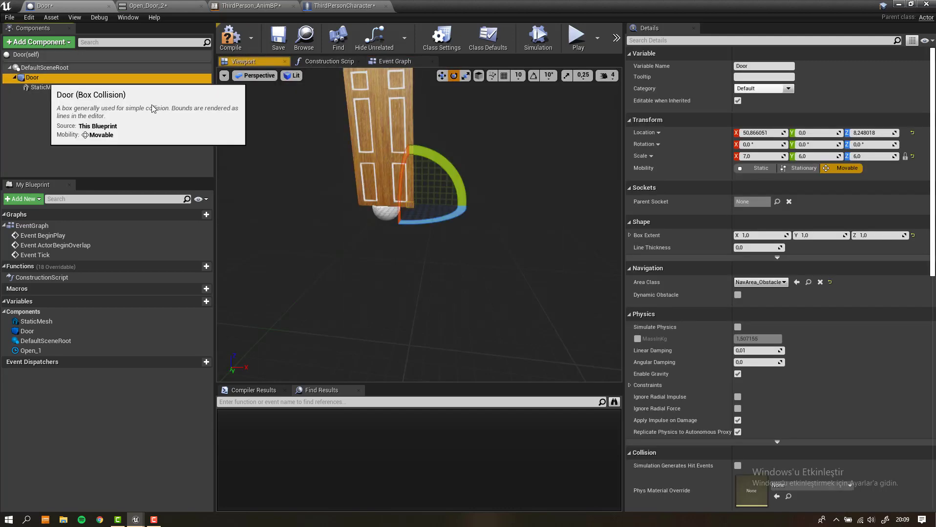
{"action": "left_click_drag", "start_coordinate": [418, 223], "coordinate": [411, 223]}
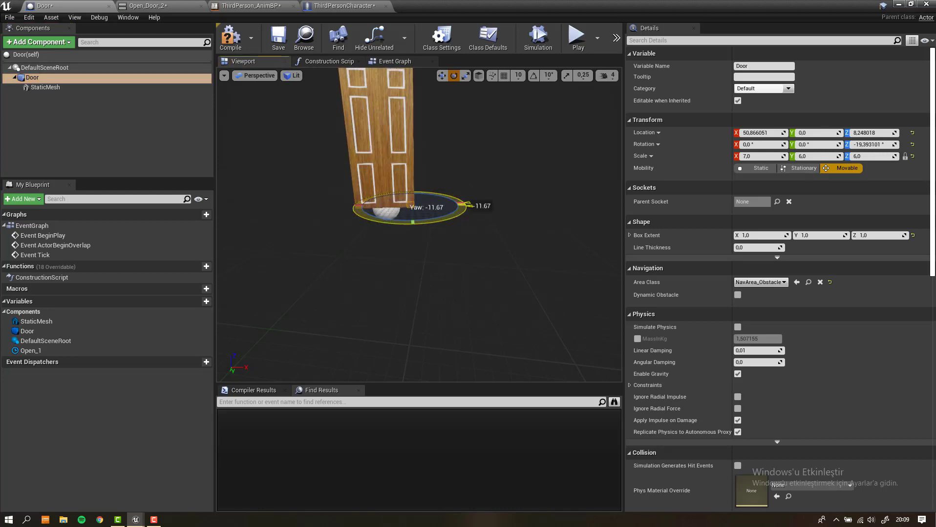
{"action": "left_click_drag", "start_coordinate": [410, 223], "coordinate": [533, 211]}
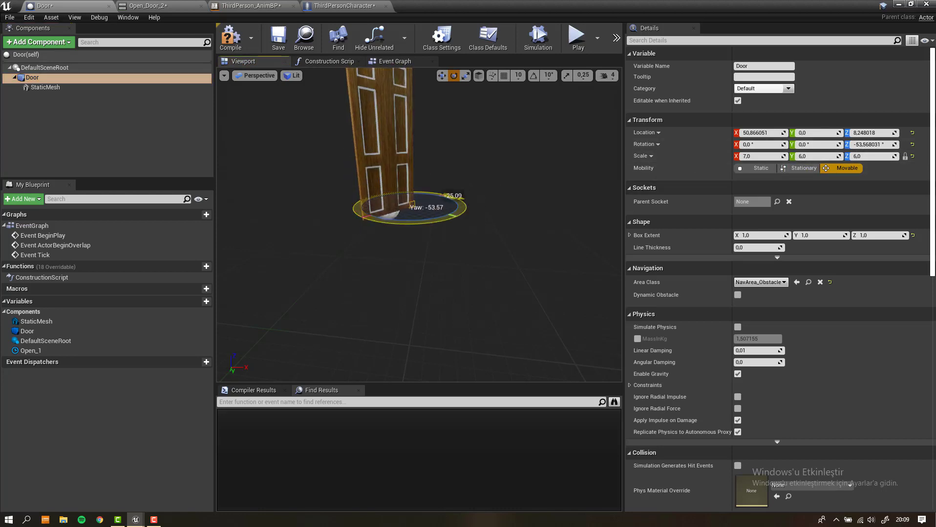
{"action": "left_click", "coordinate": [912, 145]}
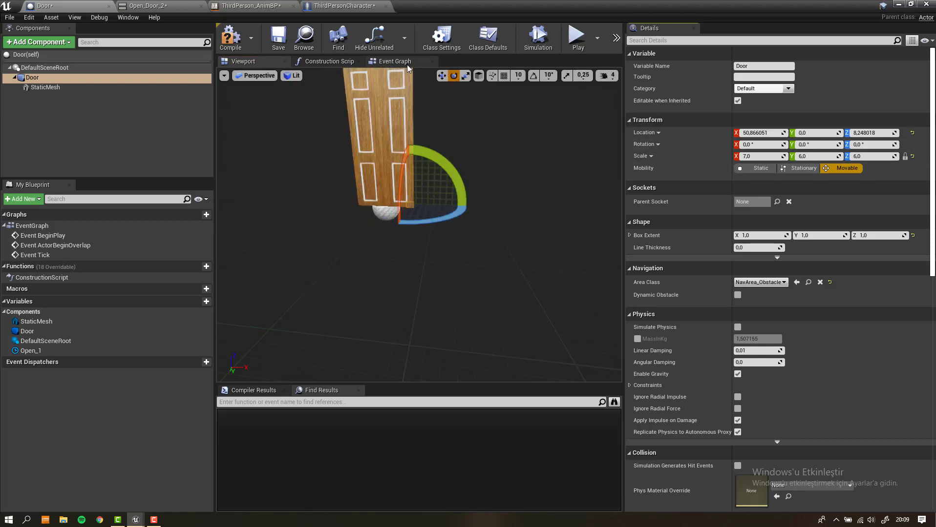
{"action": "left_click", "coordinate": [401, 63]}
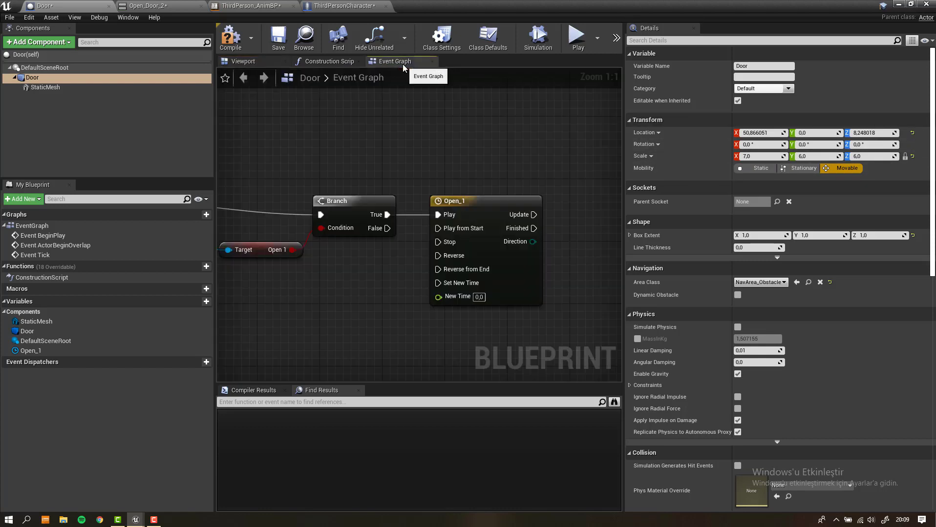
- In the Open_1 timeline, add a float track and name it 1
{"action": "double_click", "coordinate": [468, 206]}
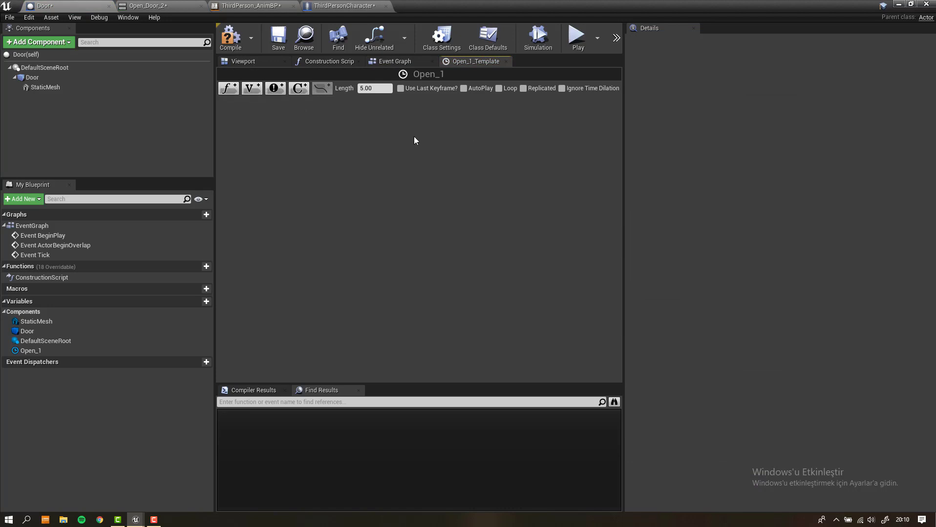
{"action": "left_click", "coordinate": [227, 89]}
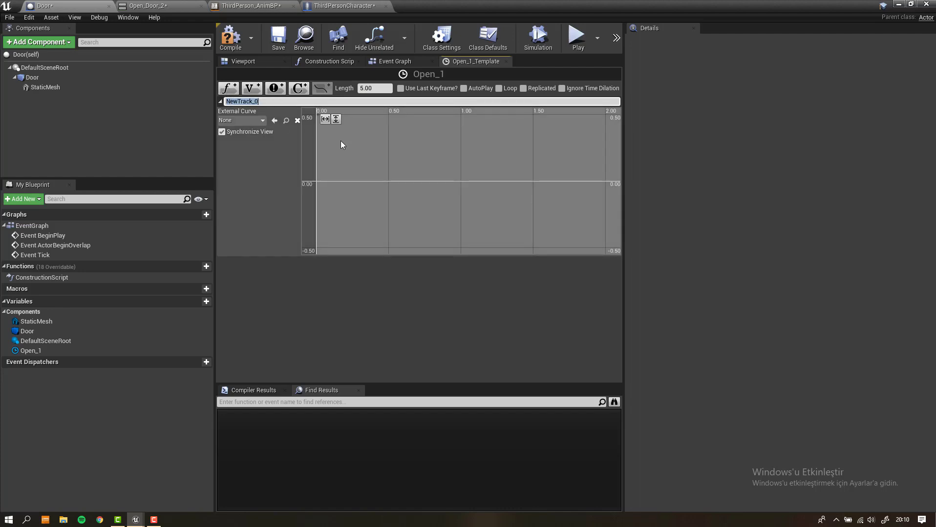
{"action": "type", "text": "1"}
{"action": "key", "text": "Return"}
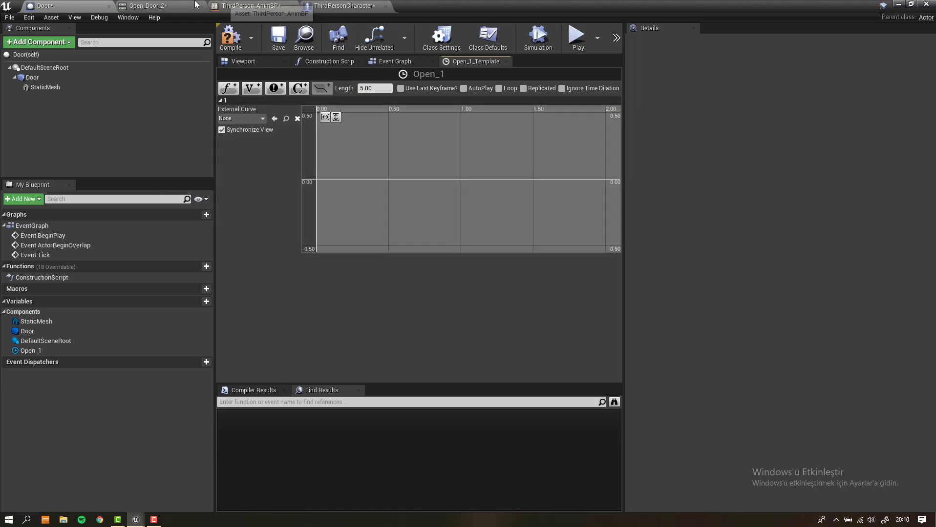
{"action": "left_click", "coordinate": [146, 6]}
- Scrub through the Open_Door_1 animation to find where the door opening starts, around frame 21
{"action": "double_click", "coordinate": [782, 383]}
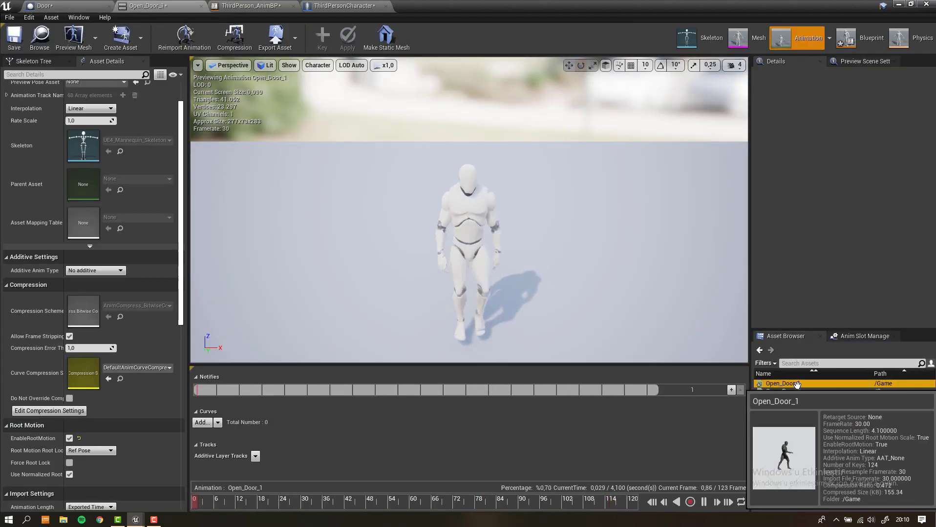
{"action": "left_click_drag", "start_coordinate": [468, 504], "coordinate": [176, 494]}
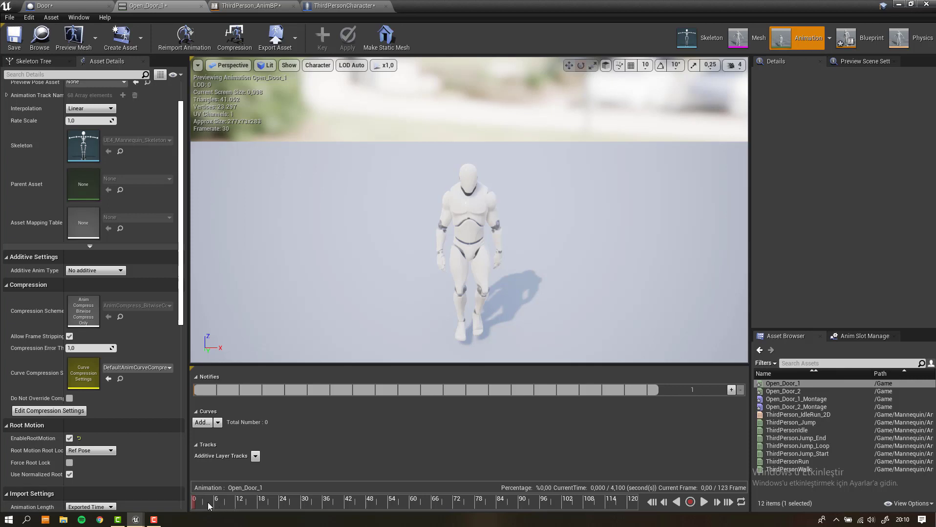
{"action": "left_click_drag", "start_coordinate": [207, 502], "coordinate": [255, 504]}
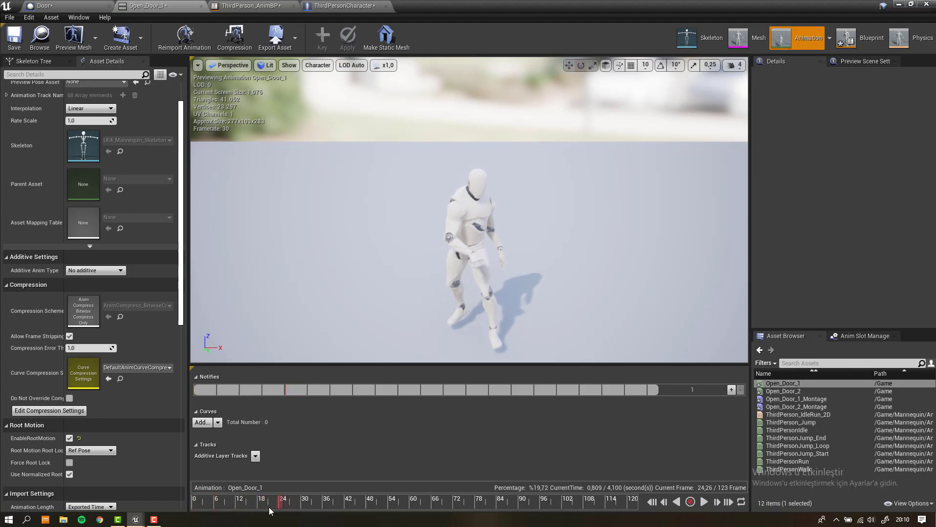
{"action": "left_click_drag", "start_coordinate": [269, 510], "coordinate": [485, 513]}
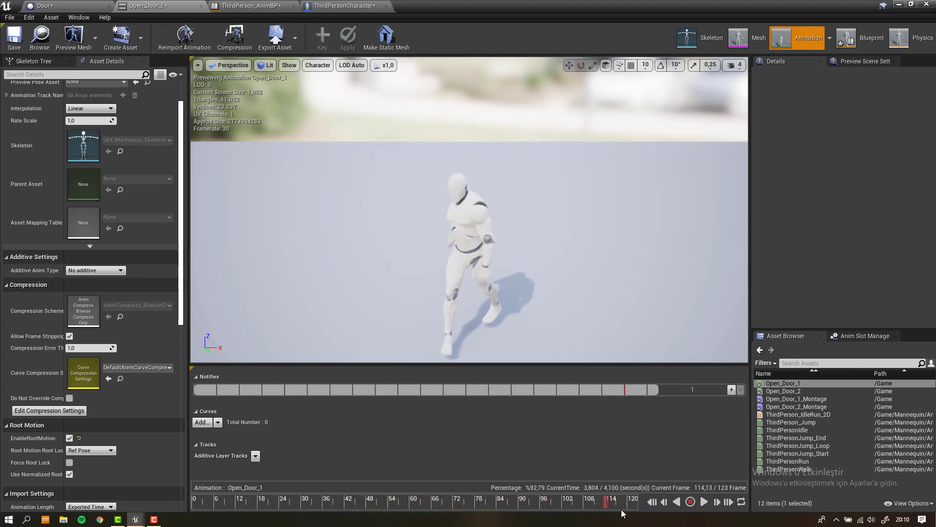
{"action": "left_click", "coordinate": [195, 505]}
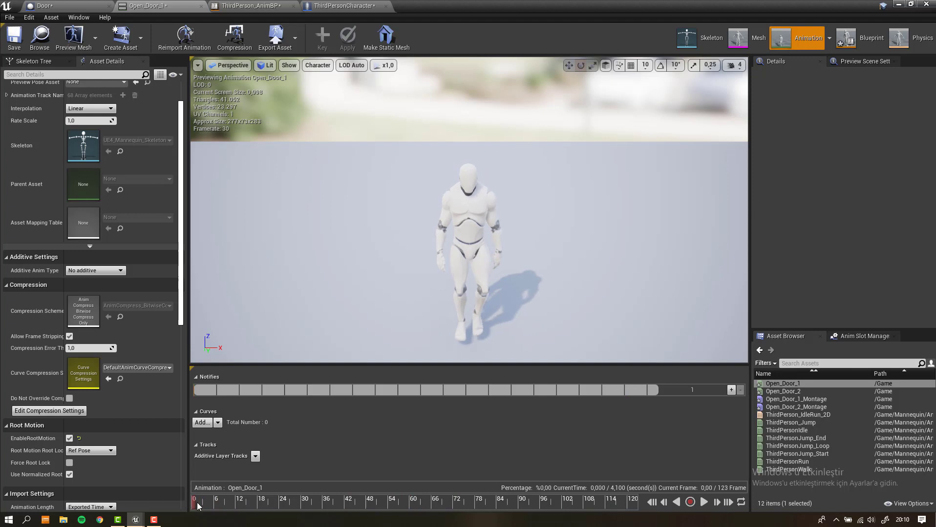
{"action": "mouse_move", "coordinate": [196, 507]}
{"action": "left_mouse_down"}
{"action": "mouse_move", "coordinate": [301, 509]}
{"action": "mouse_move", "coordinate": [259, 515]}
{"action": "left_mouse_up"}
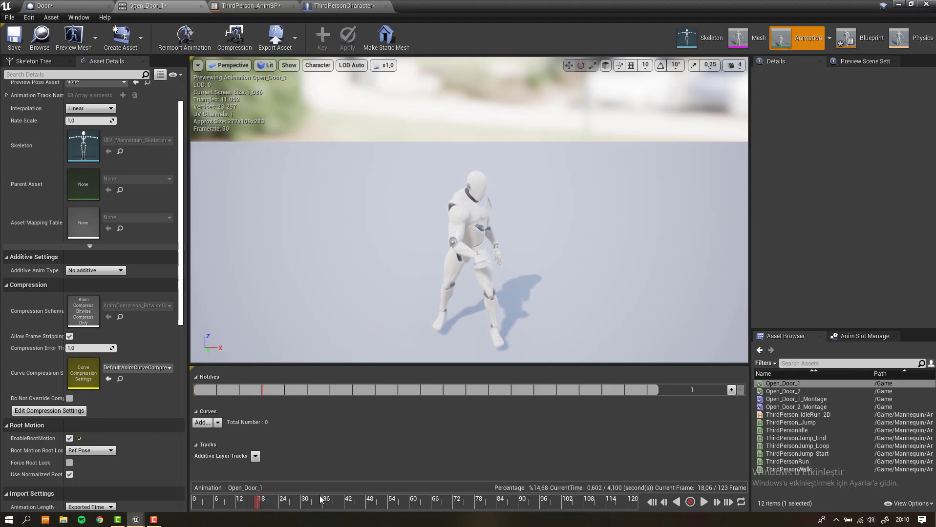
{"action": "left_click_drag", "start_coordinate": [262, 506], "coordinate": [270, 508]}
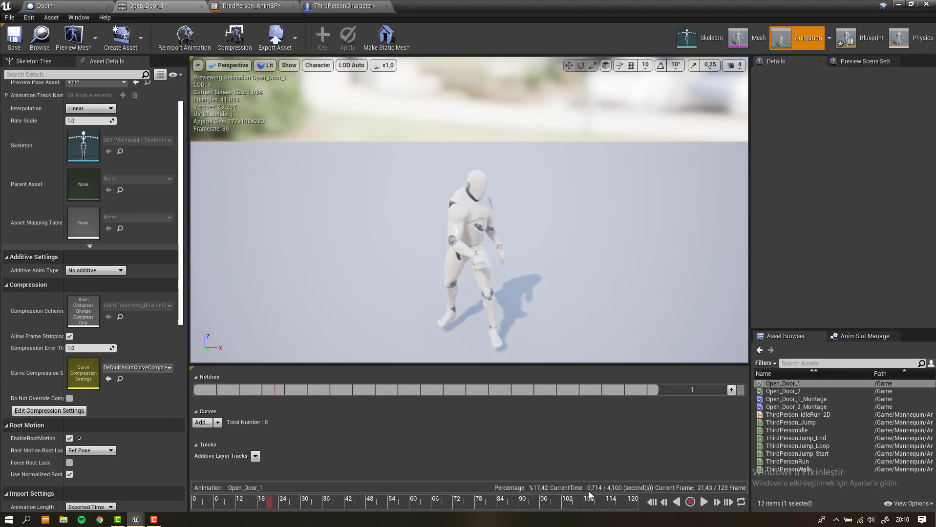
{"action": "left_click", "coordinate": [256, 6]}
- Add a key at 0.7 s with value 0 on track 1, then check the animation near frame 56
{"action": "left_click", "coordinate": [61, 5]}
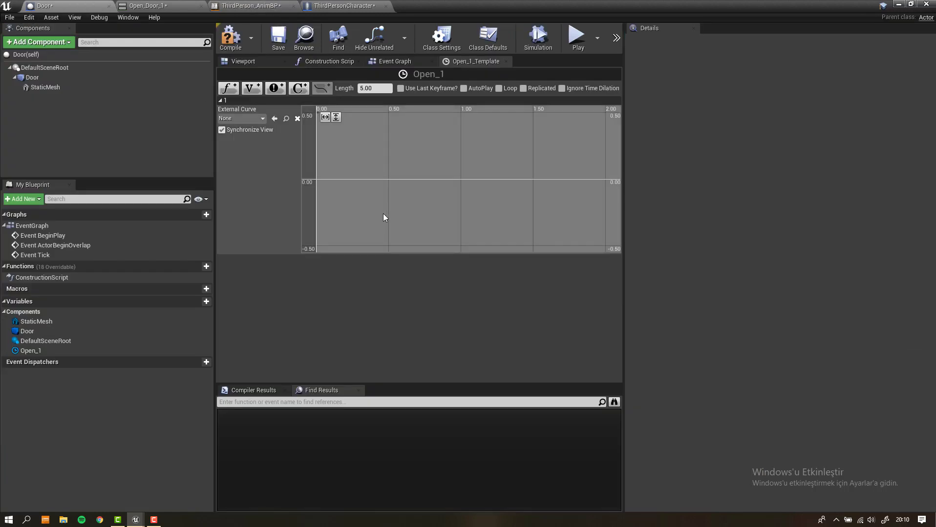
{"action": "right_click", "coordinate": [381, 155]}
{"action": "left_click", "coordinate": [407, 169]}
{"action": "type", "text": "0.7"}
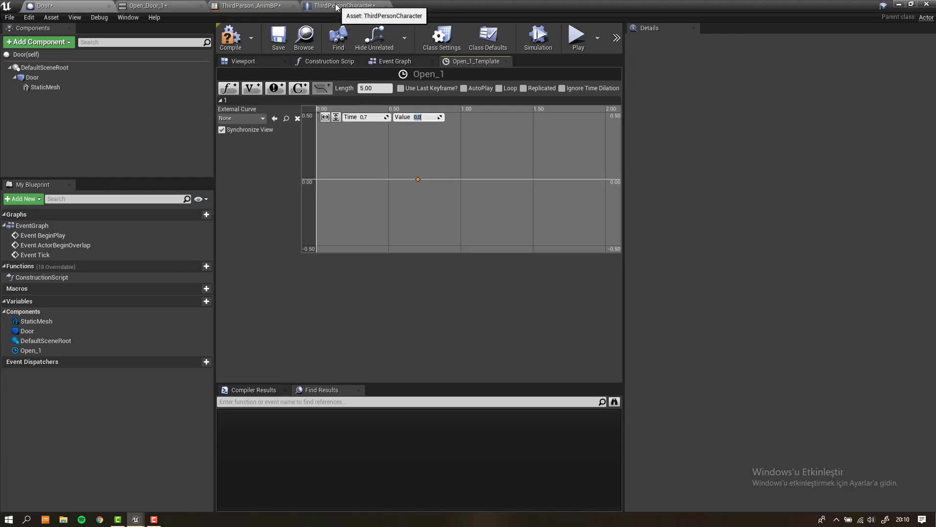
{"action": "left_click", "coordinate": [191, 6]}
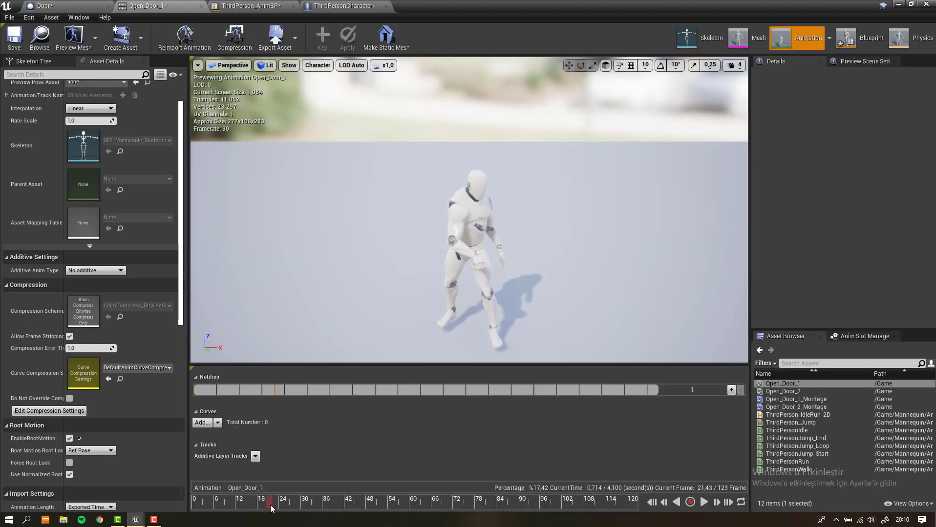
{"action": "left_click_drag", "start_coordinate": [275, 508], "coordinate": [389, 515]}
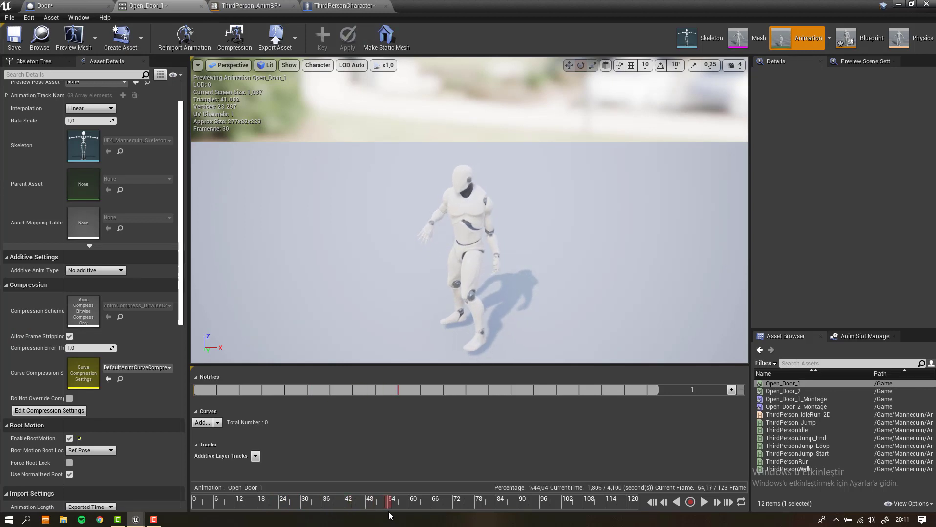
{"action": "left_click_drag", "start_coordinate": [383, 515], "coordinate": [399, 516]}
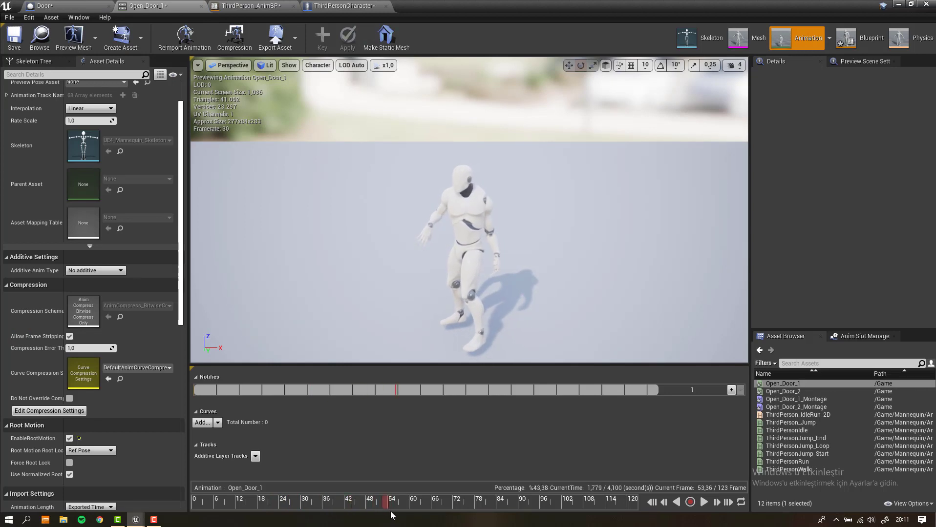
- Add a second key at 1.8 s with value -45
{"action": "left_click", "coordinate": [74, 6]}
{"action": "right_click", "coordinate": [466, 160]}
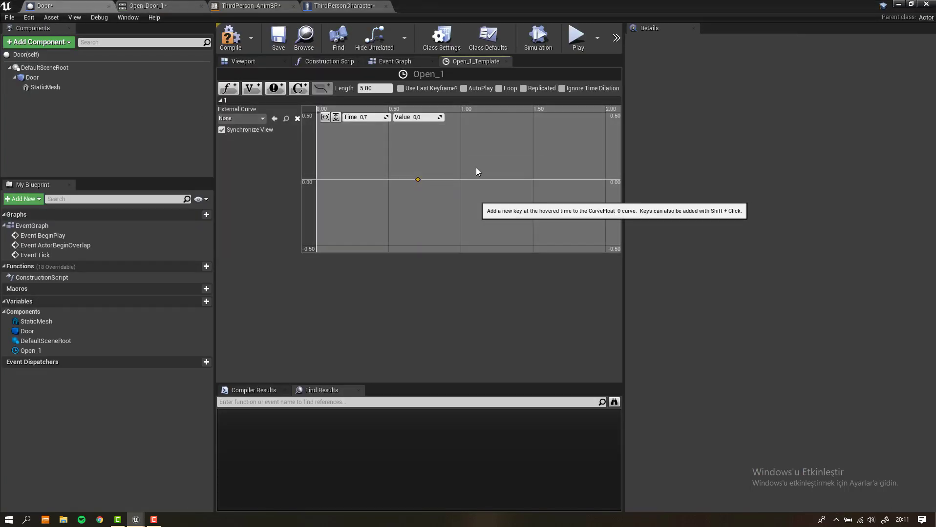
{"action": "left_click", "coordinate": [476, 168]}
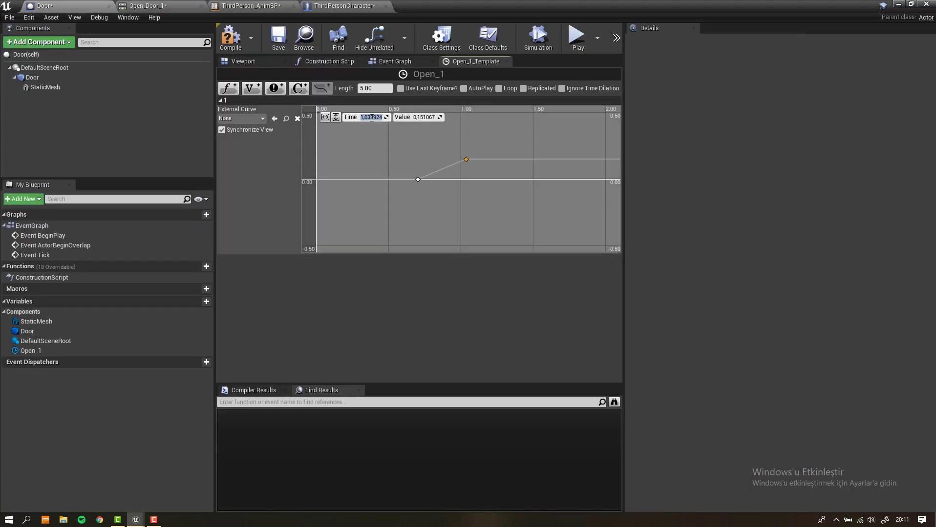
{"action": "key", "text": "Tab"}
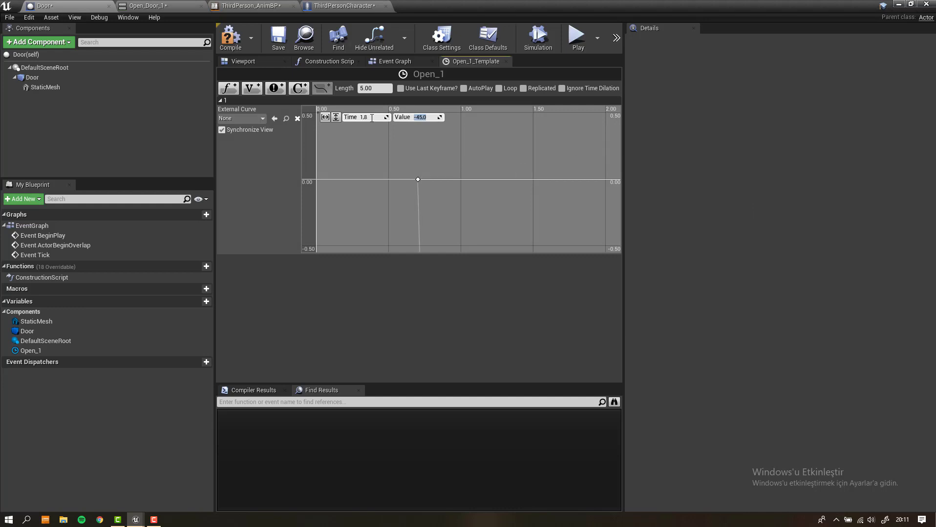
- Scrub Open_Door_1 from about frame 58 to 80 to check the rest of the opening
{"action": "left_click", "coordinate": [252, 6]}
{"action": "left_click", "coordinate": [146, 5]}
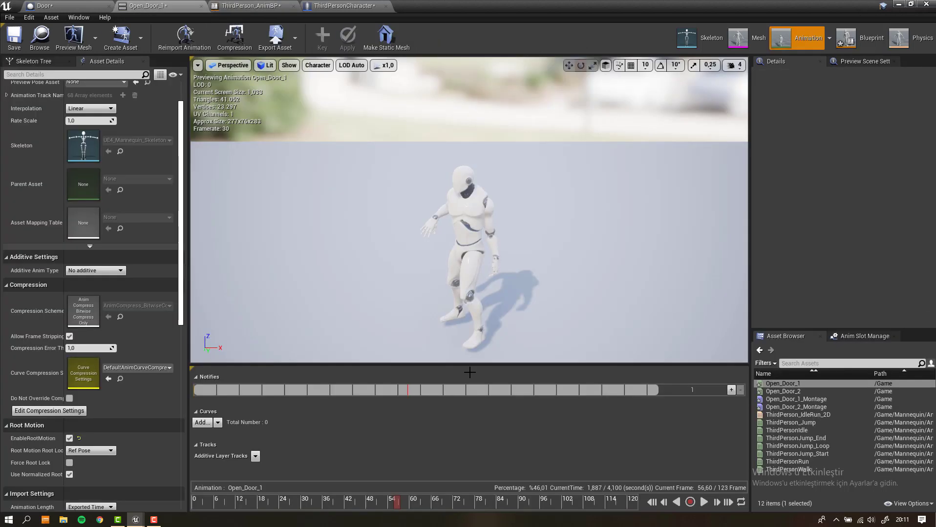
{"action": "left_click_drag", "start_coordinate": [393, 507], "coordinate": [404, 508]}
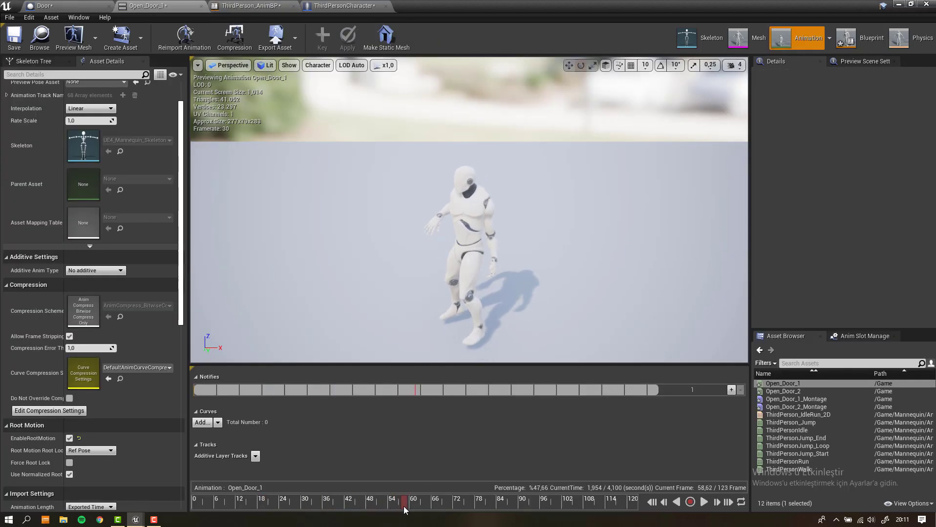
{"action": "left_click_drag", "start_coordinate": [404, 506], "coordinate": [415, 506]}
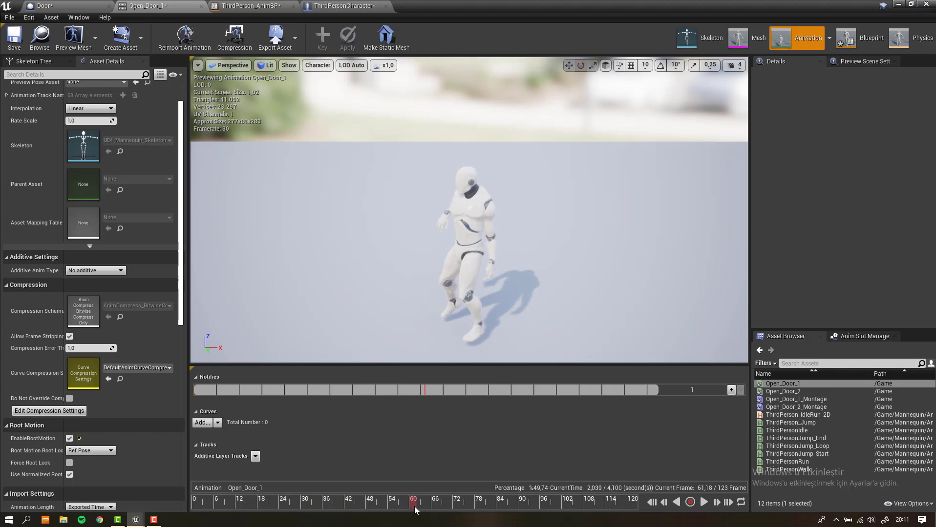
{"action": "left_click_drag", "start_coordinate": [414, 507], "coordinate": [462, 510]}
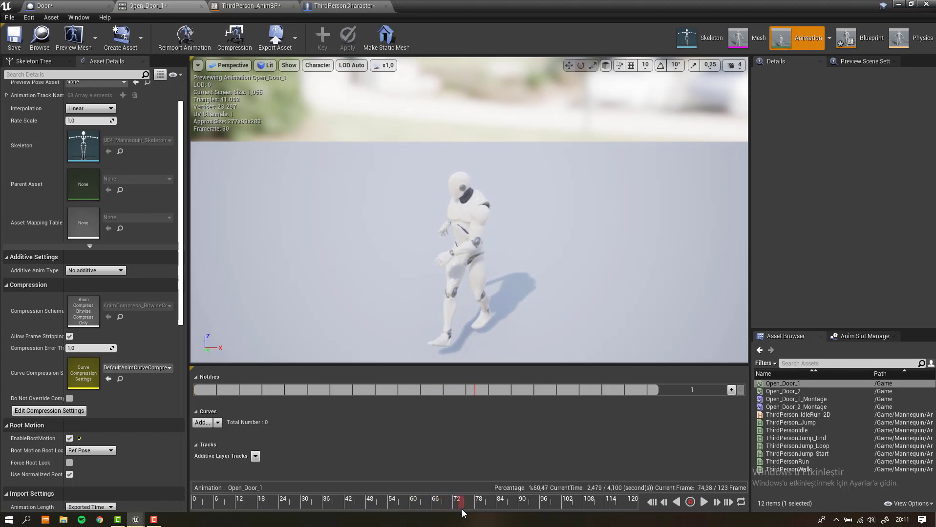
{"action": "key", "text": "f"}
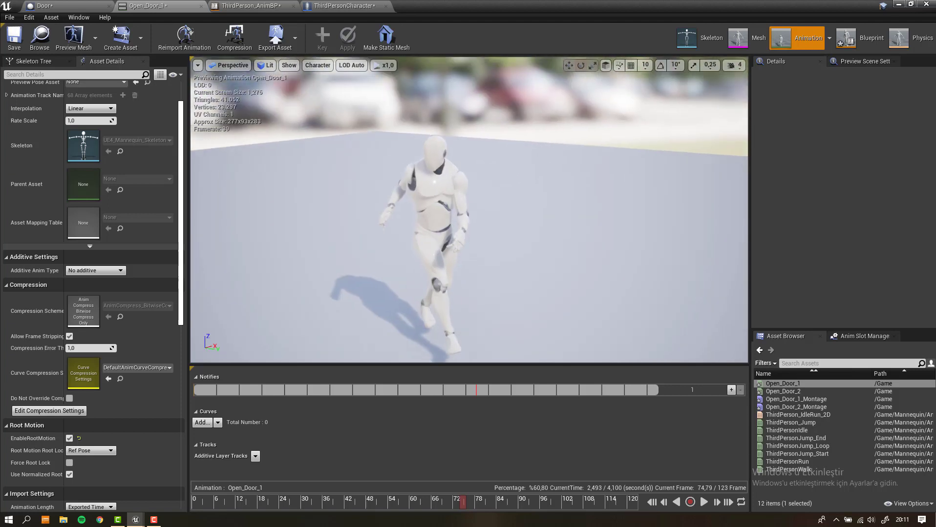
{"action": "left_click_drag", "start_coordinate": [463, 507], "coordinate": [482, 507]}
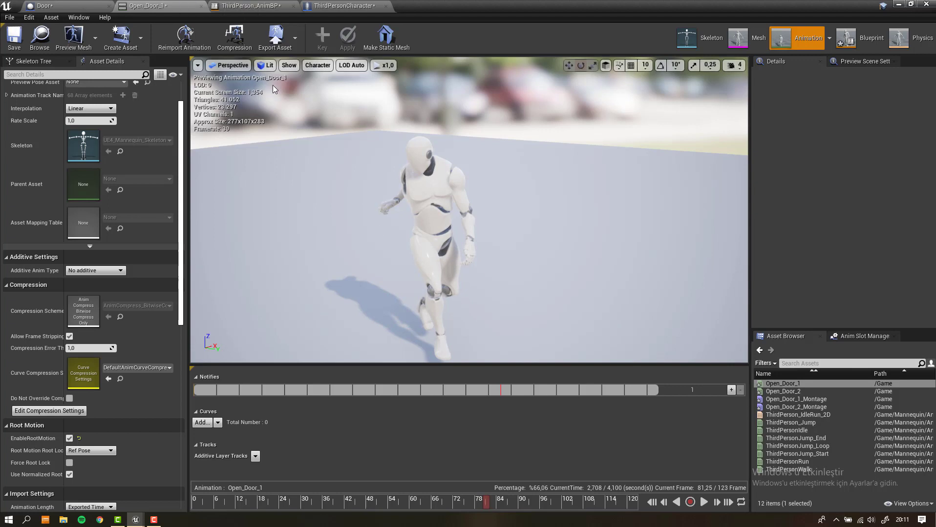
{"action": "left_click", "coordinate": [54, 5]}
- Add another key on the Open_1 curve and check Open_Door_1 around frame 100
{"action": "scroll", "coordinate": [488, 217], "scroll_direction": "down", "scroll_amount": 10}
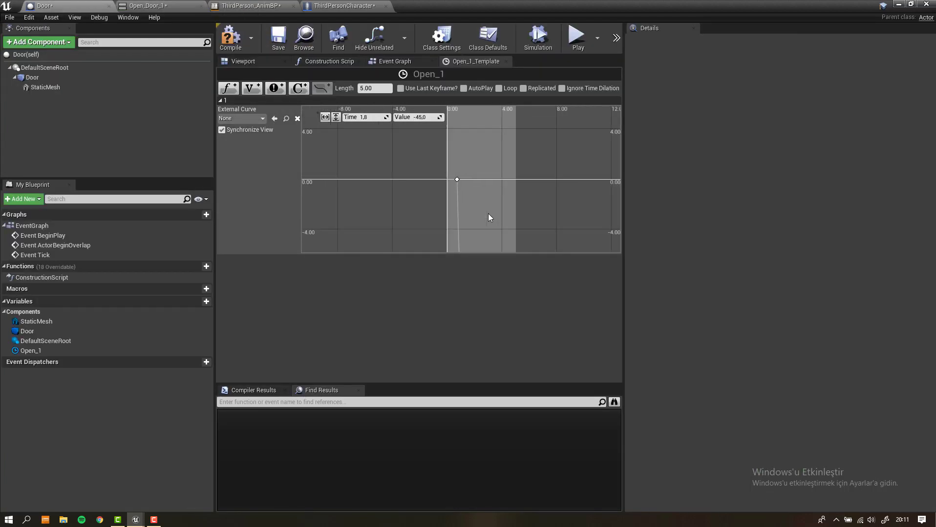
{"action": "scroll", "coordinate": [492, 200], "scroll_direction": "up", "scroll_amount": 3}
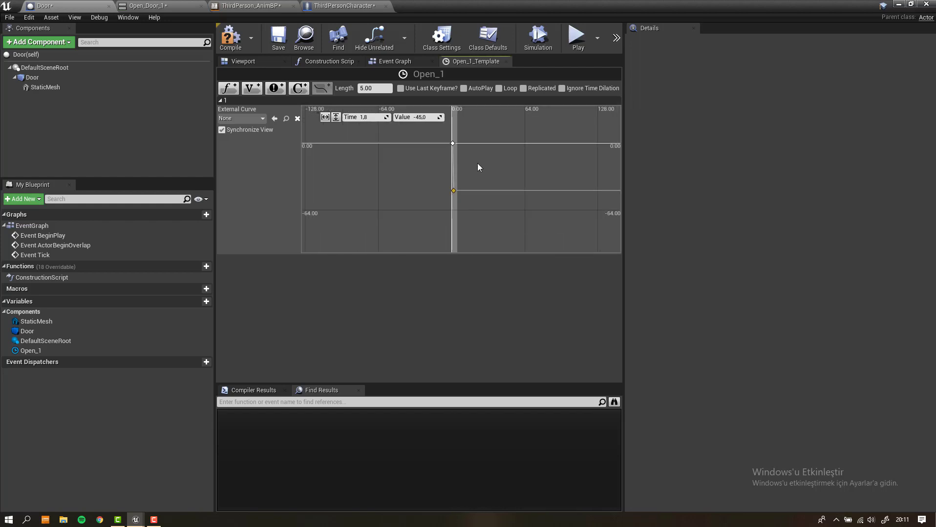
{"action": "right_click", "coordinate": [438, 186]}
{"action": "left_click", "coordinate": [457, 199]}
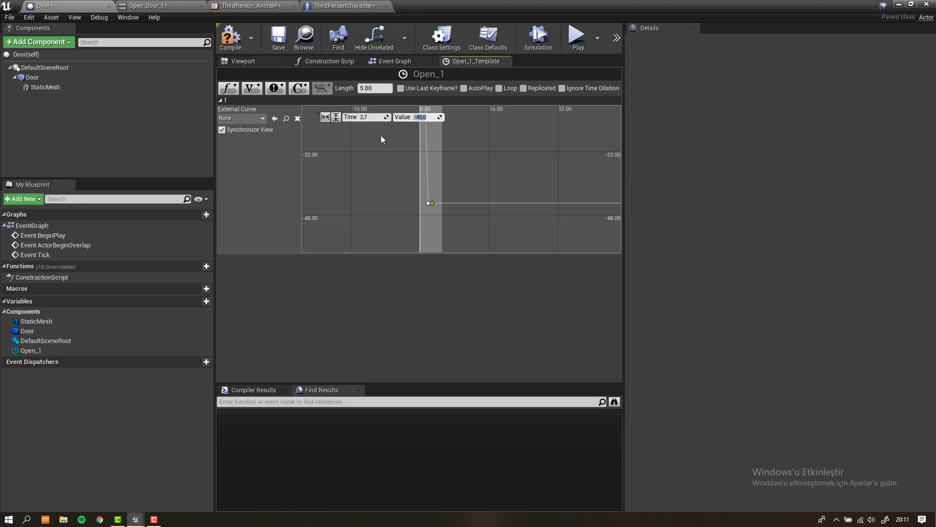
{"action": "scroll", "coordinate": [445, 201], "scroll_direction": "up", "scroll_amount": 2}
{"action": "scroll", "coordinate": [422, 176], "scroll_direction": "up", "scroll_amount": 1}
{"action": "scroll", "coordinate": [407, 205], "scroll_direction": "up", "scroll_amount": 1}
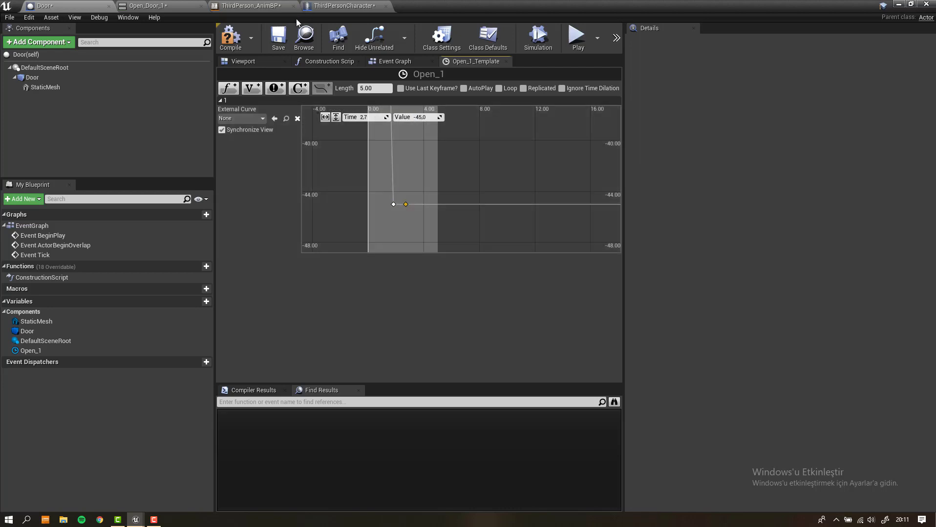
{"action": "left_click", "coordinate": [345, 6]}
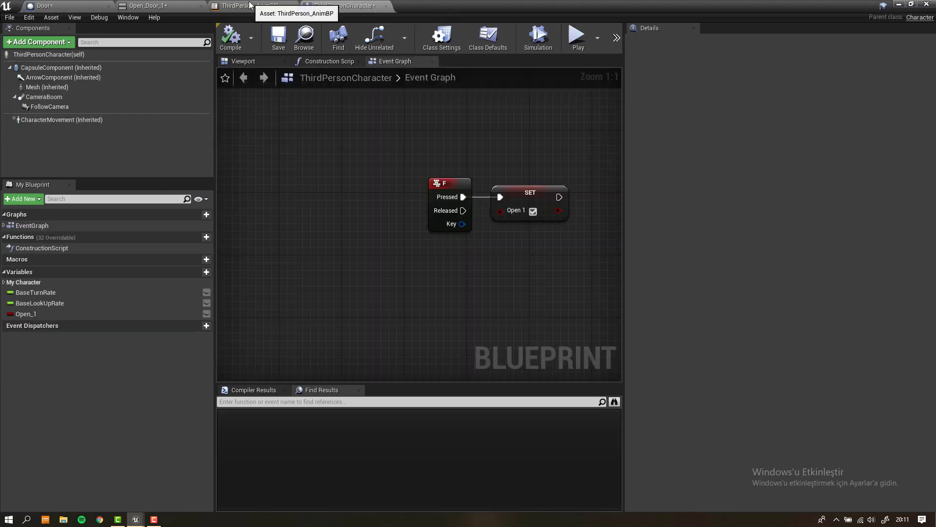
{"action": "left_click", "coordinate": [147, 6]}
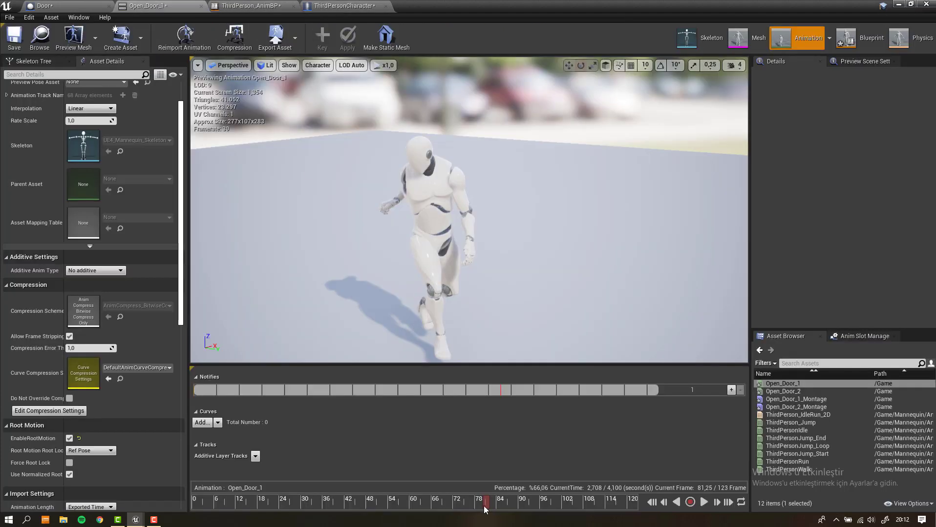
{"action": "left_click_drag", "start_coordinate": [488, 508], "coordinate": [554, 508]}
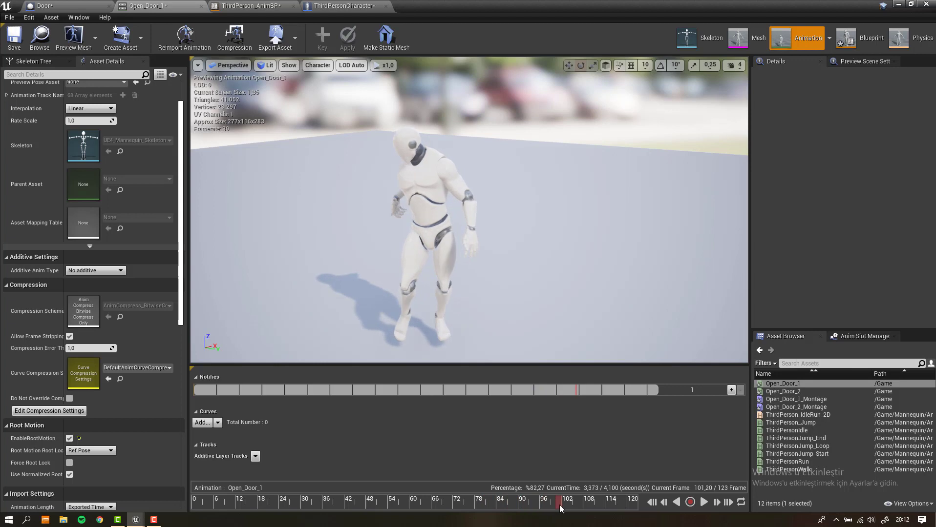
{"action": "left_click_drag", "start_coordinate": [555, 509], "coordinate": [557, 509]}
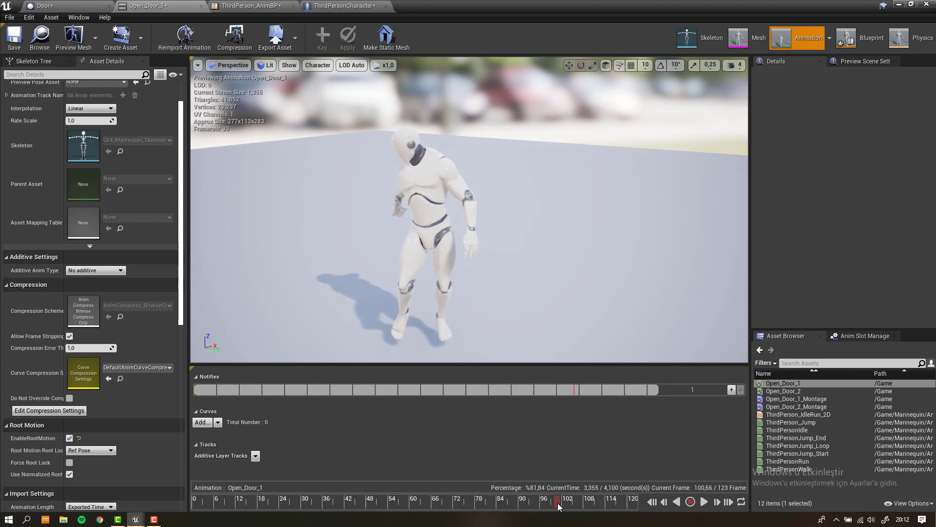
- Add a key at 3.4 s with value 0 to bring the door curve back
{"action": "left_click", "coordinate": [44, 5]}
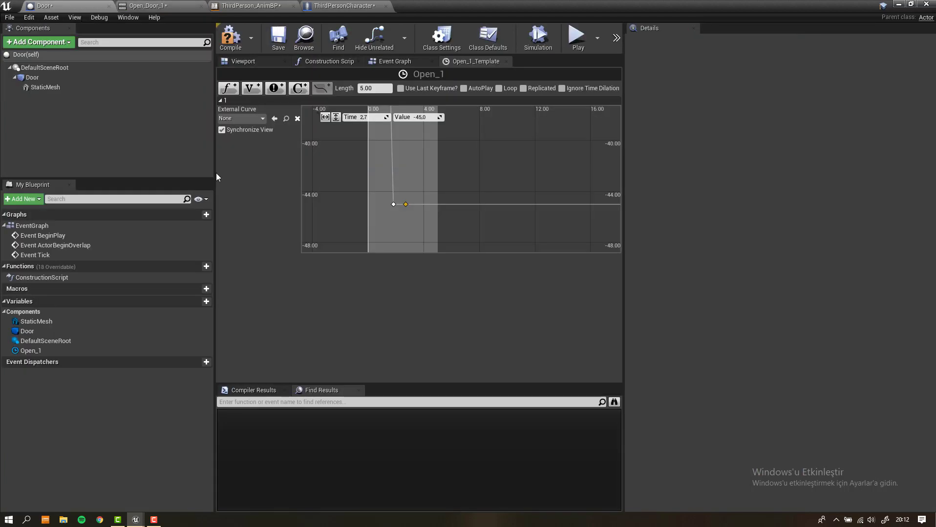
{"action": "right_click", "coordinate": [416, 163]}
{"action": "left_click", "coordinate": [428, 175]}
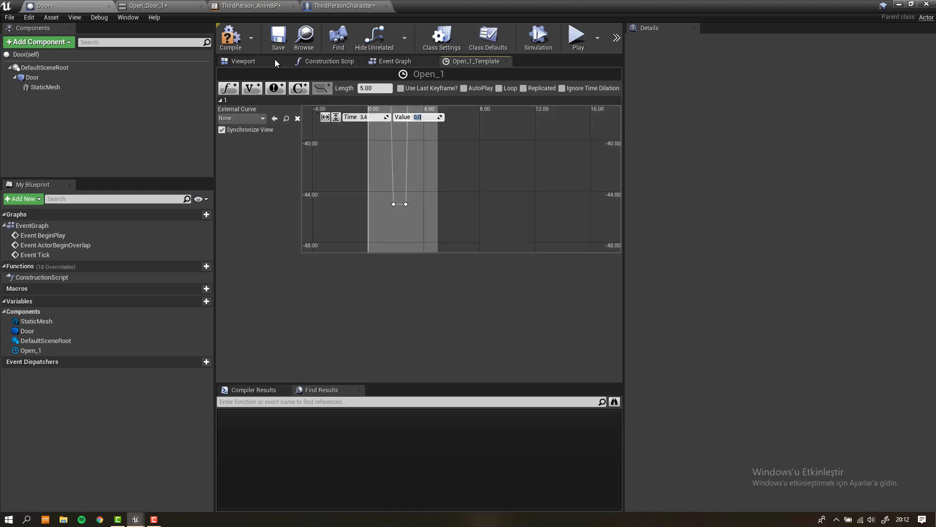
{"action": "left_click", "coordinate": [431, 146]}
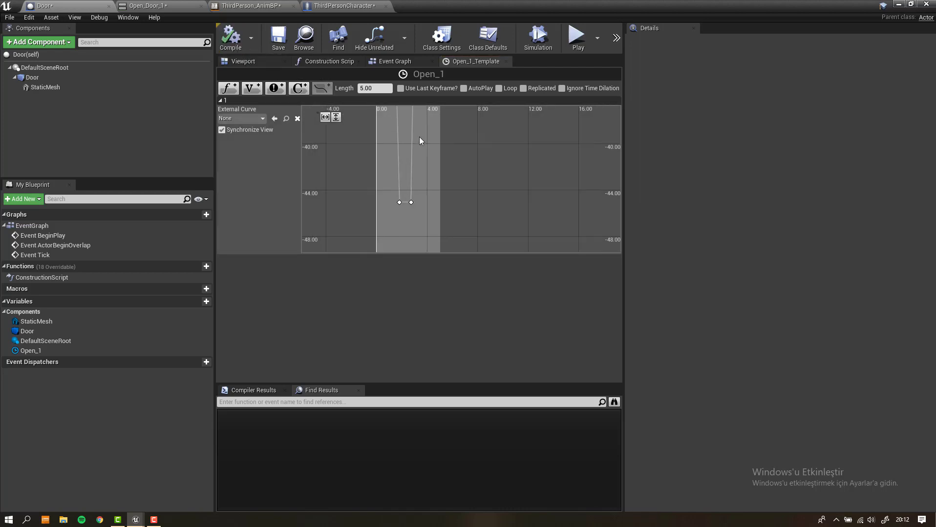
{"action": "scroll", "coordinate": [419, 137], "scroll_direction": "down", "scroll_amount": 2}
{"action": "right_click_drag", "start_coordinate": [419, 137], "coordinate": [415, 247]}
{"action": "right_click_drag", "start_coordinate": [427, 130], "coordinate": [419, 250]}
{"action": "scroll", "coordinate": [448, 196], "scroll_direction": "down", "scroll_amount": 2}
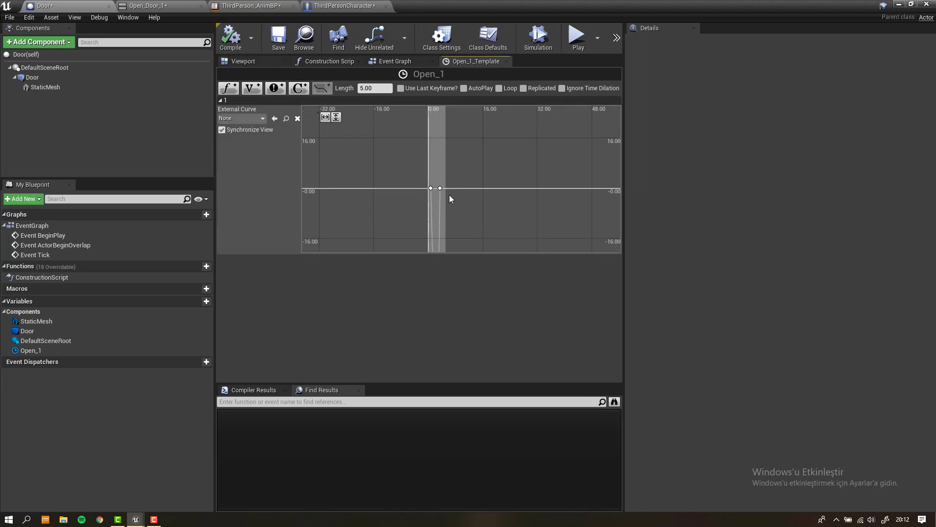
{"action": "left_click", "coordinate": [424, 196]}
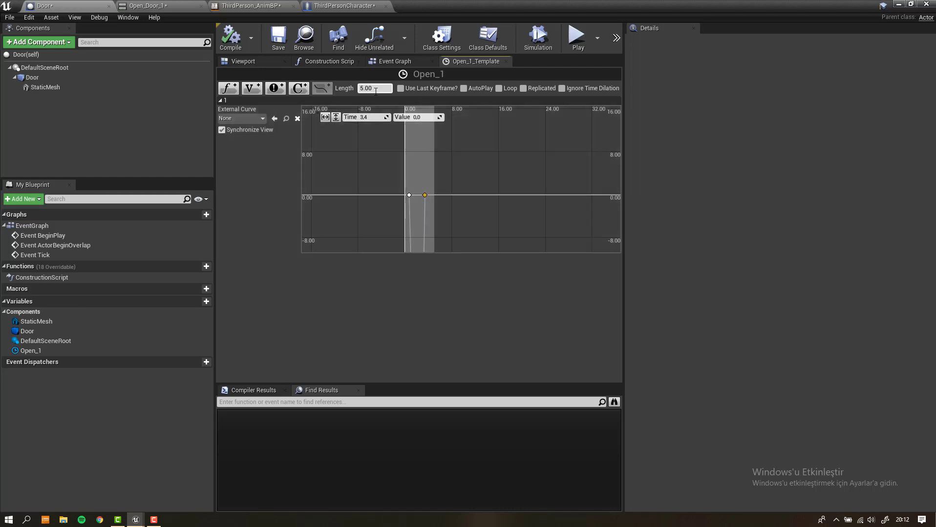
- Set the timeline length to 3.40 and compile the Door blueprint
{"action": "type", "text": "34"}
{"action": "key", "text": "Return"}
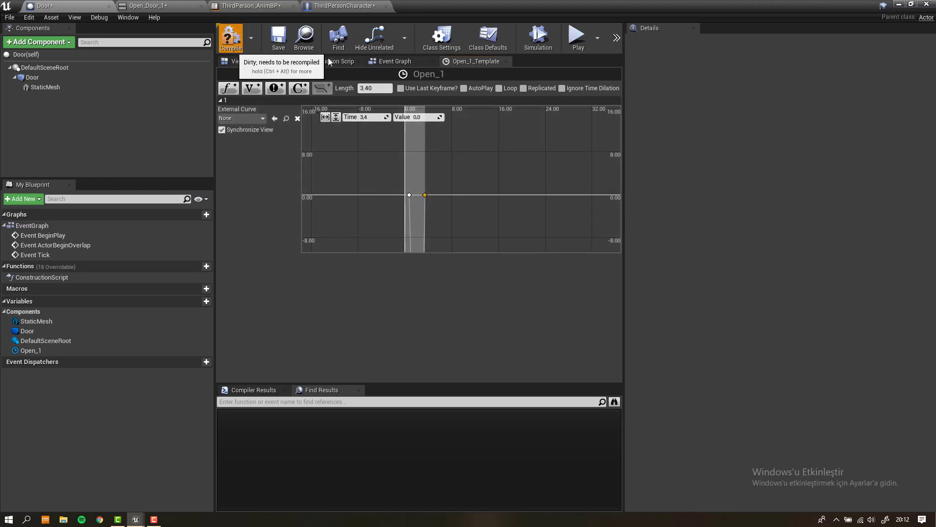
{"action": "left_click", "coordinate": [234, 47]}
{"action": "left_click", "coordinate": [381, 62]}
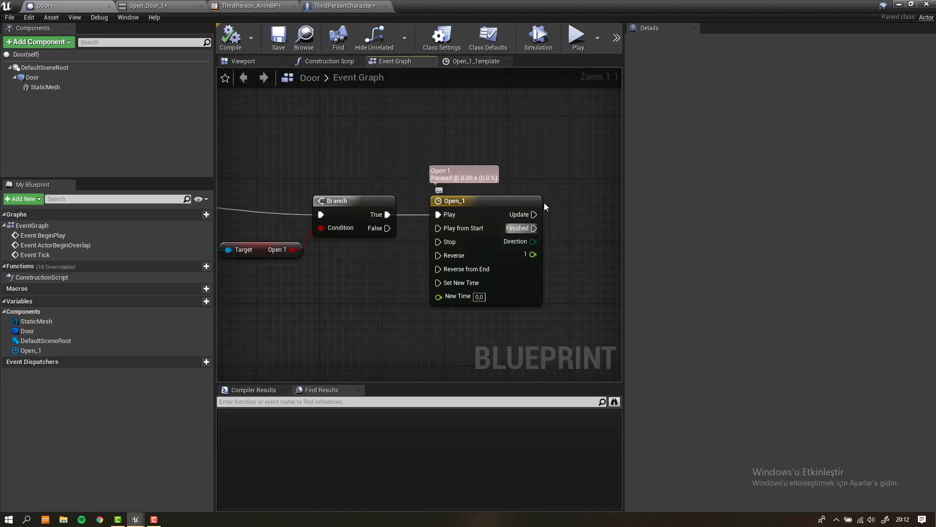
- Drag the Door component into the graph and add a SetRelativeRotation node targeting it
{"action": "right_click_drag", "start_coordinate": [544, 173], "coordinate": [433, 163]}
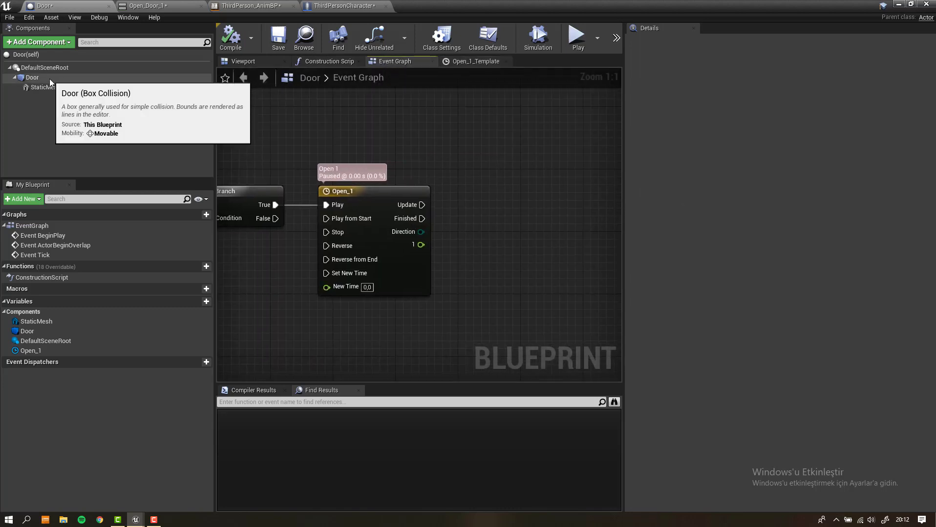
{"action": "left_click_drag", "start_coordinate": [49, 79], "coordinate": [461, 172]}
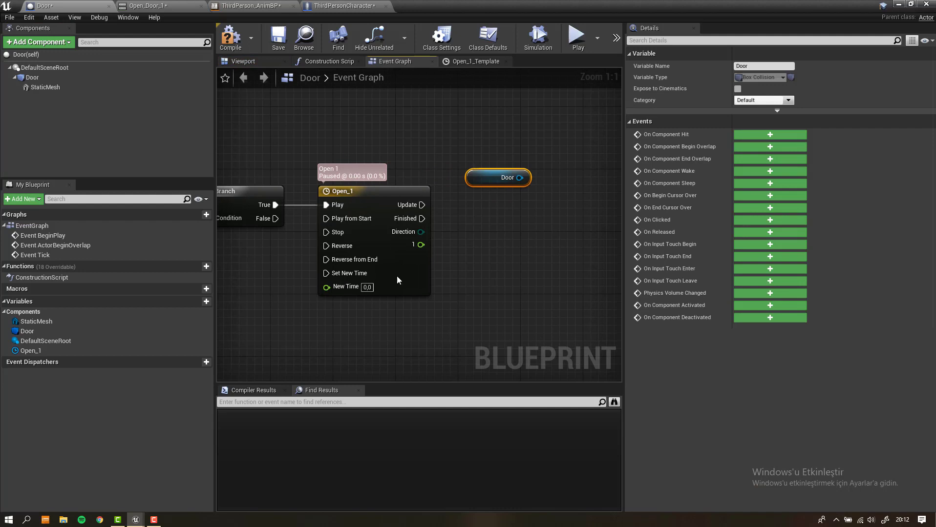
{"action": "left_click", "coordinate": [397, 277]}
{"action": "left_click", "coordinate": [518, 179]}
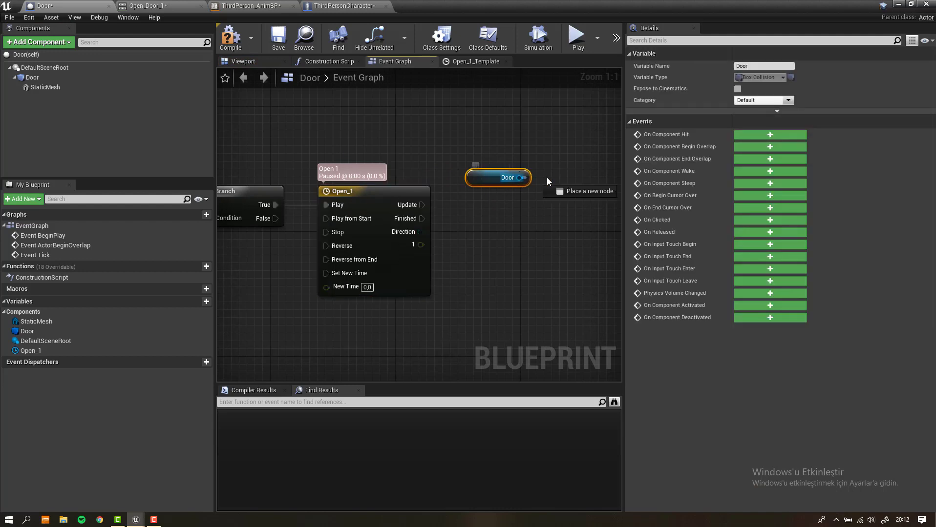
{"action": "left_click_drag", "start_coordinate": [547, 180], "coordinate": [551, 182]}
{"action": "type", "text": "set relat"}
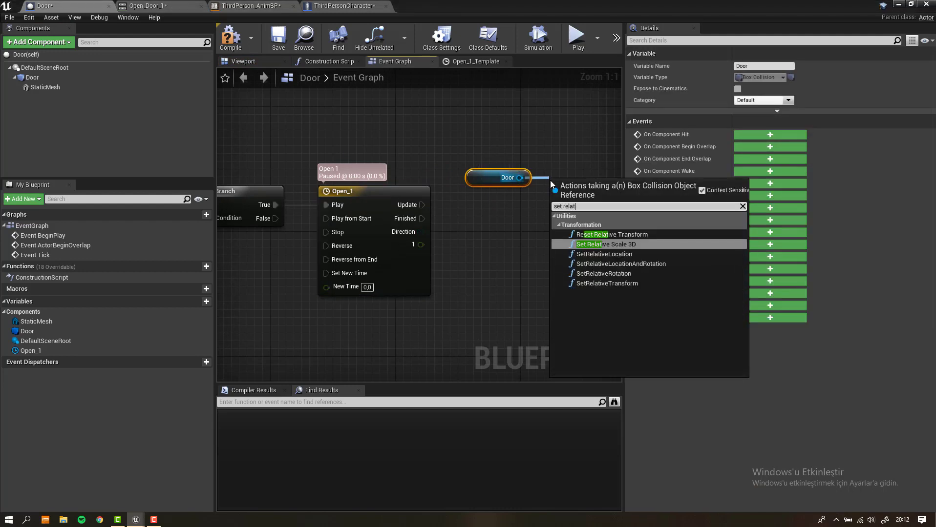
{"action": "type", "text": "ive rota"}
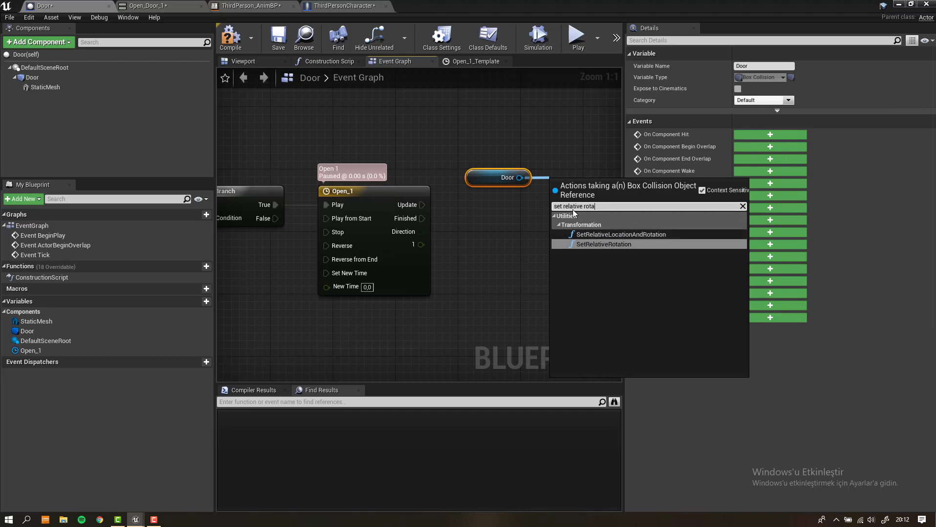
{"action": "left_click", "coordinate": [590, 244]}
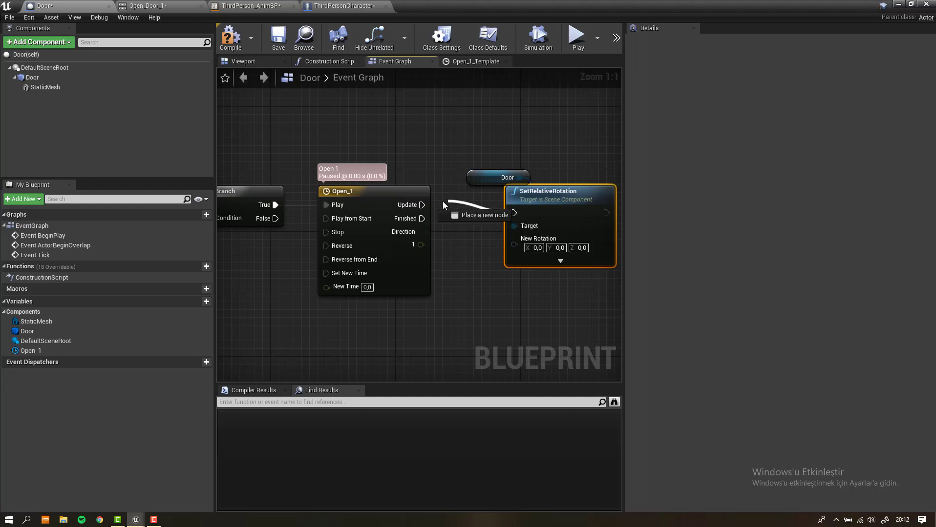
- Run SetRelativeRotation from Open_1's Update, split New Rotation, and feed track 1 into Yaw
{"action": "left_click_drag", "start_coordinate": [486, 181], "coordinate": [464, 219]}
{"action": "left_click_drag", "start_coordinate": [523, 249], "coordinate": [540, 242]}
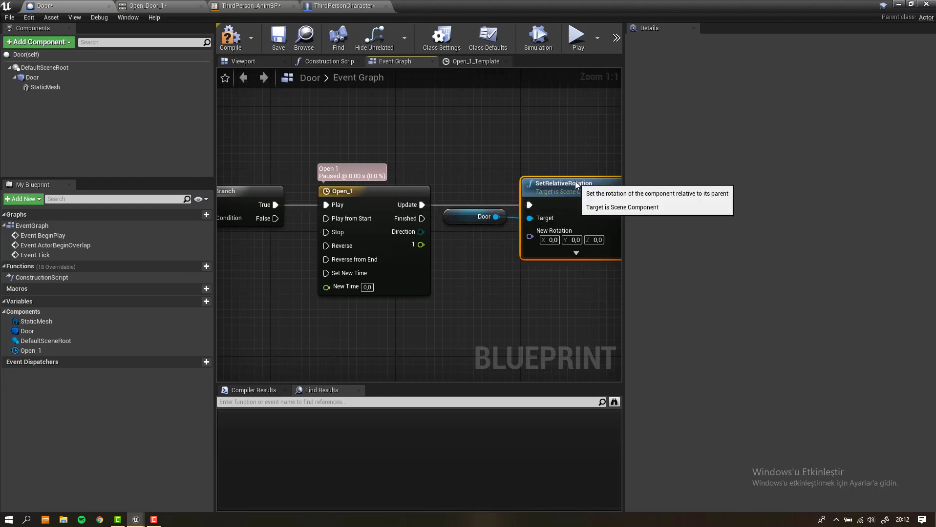
{"action": "right_click_drag", "start_coordinate": [533, 250], "coordinate": [474, 207]}
{"action": "right_click", "coordinate": [470, 197]}
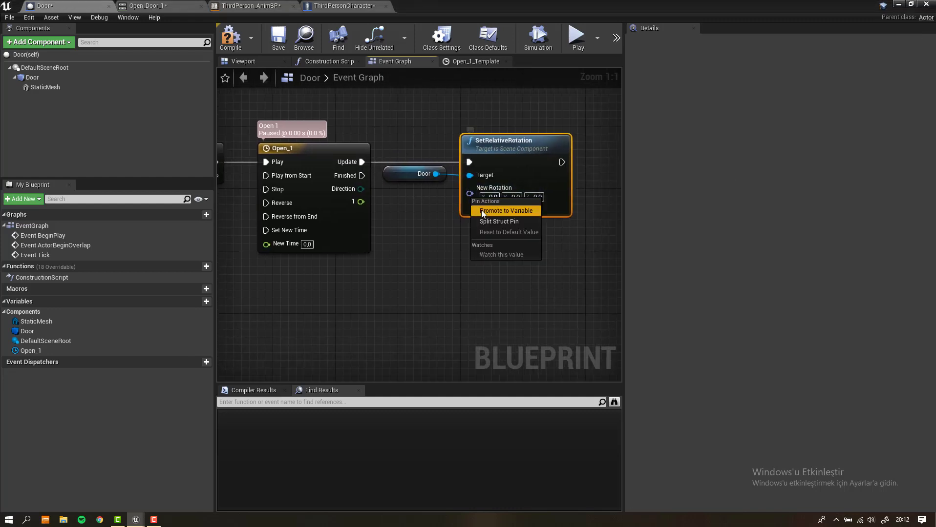
{"action": "left_click", "coordinate": [484, 217]}
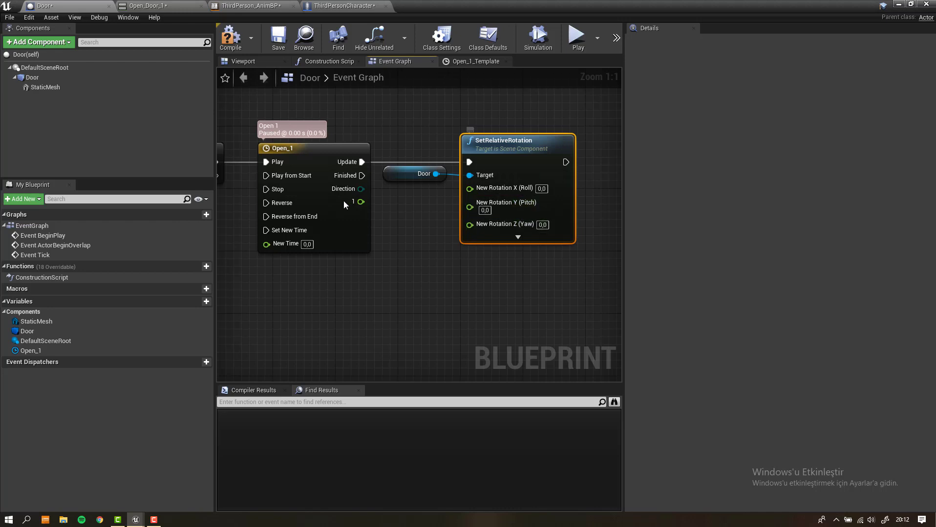
{"action": "left_click_drag", "start_coordinate": [358, 202], "coordinate": [469, 224]}
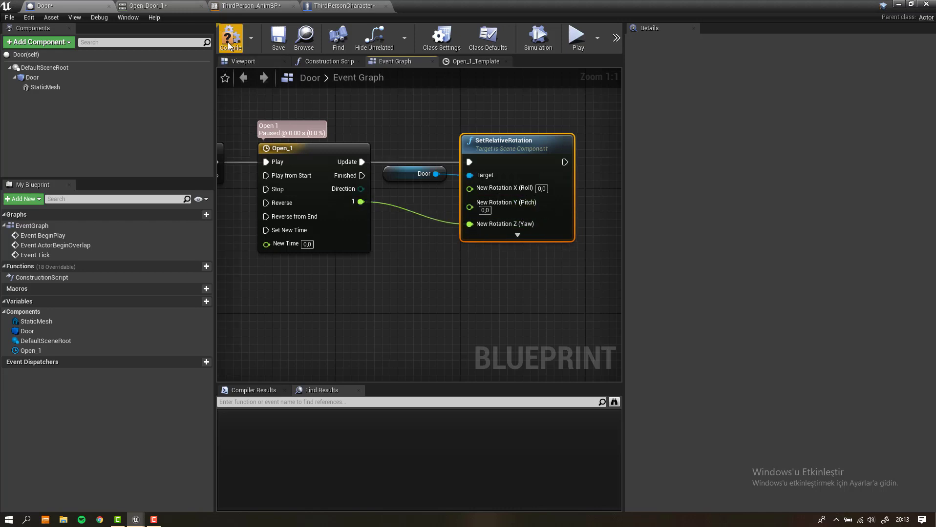
- Check the ThirdPersonCharacter event graph, then return to the Door's new rotation nodes
{"action": "scroll", "coordinate": [356, 160], "scroll_direction": "down", "scroll_amount": 4}
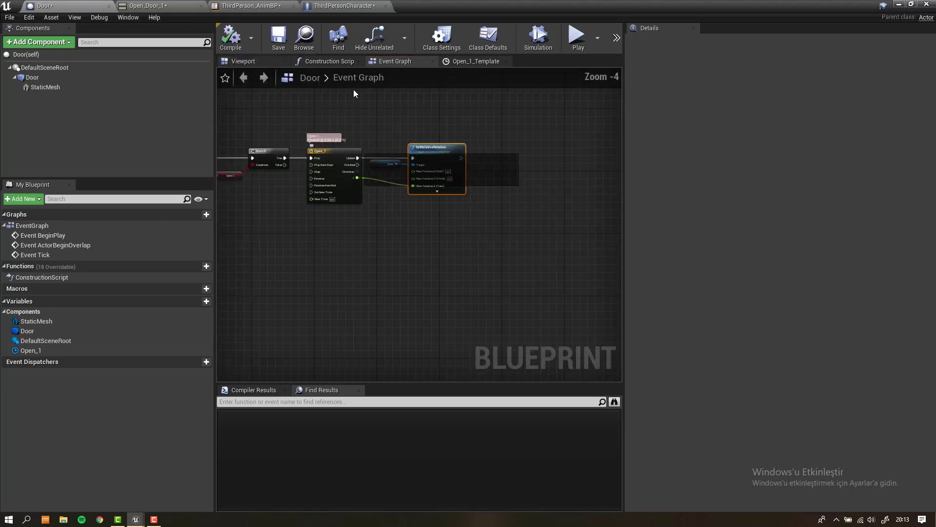
{"action": "left_click", "coordinate": [342, 6]}
{"action": "right_click_drag", "start_coordinate": [383, 148], "coordinate": [318, 157]}
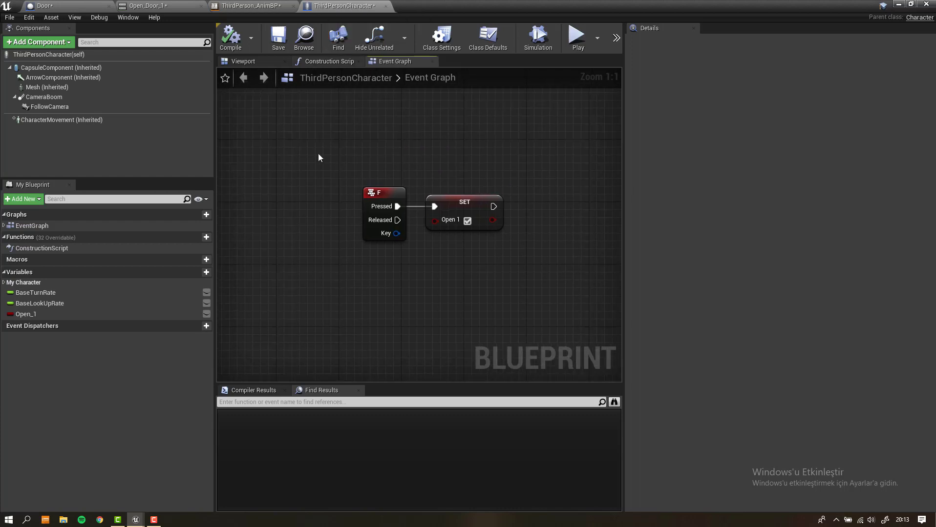
{"action": "left_click", "coordinate": [103, 4]}
{"action": "mouse_move", "coordinate": [440, 228]}
{"action": "right_mouse_down"}
{"action": "mouse_move", "coordinate": [493, 227]}
{"action": "mouse_move", "coordinate": [530, 253]}
{"action": "mouse_move", "coordinate": [303, 274]}
{"action": "right_mouse_up"}
{"action": "scroll", "coordinate": [493, 228], "scroll_direction": "up", "scroll_amount": 2}
- Add a Do Once after SetRelativeRotation and a Play Montage off its Completed output
{"action": "left_click_drag", "start_coordinate": [412, 181], "coordinate": [466, 184]}
{"action": "type", "text": "doo"}
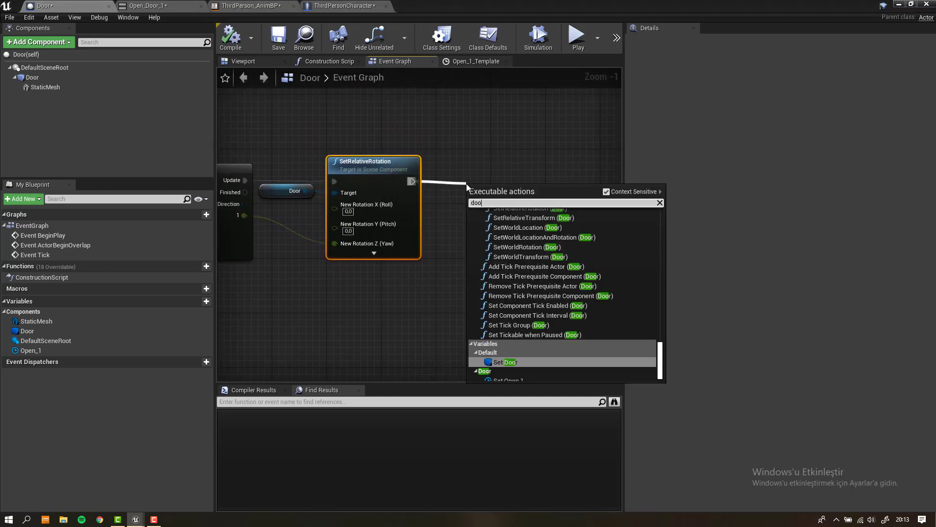
{"action": "type", "text": "nce"}
{"action": "key", "text": "Return"}
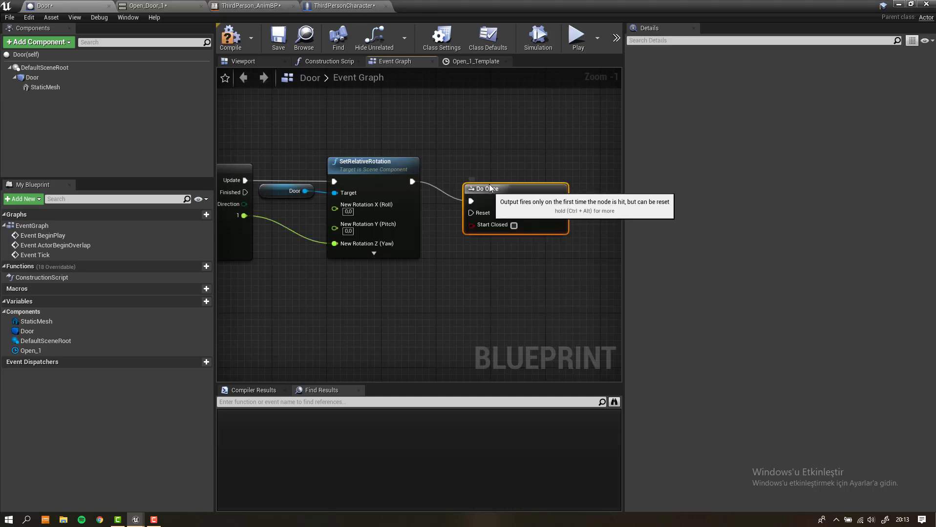
{"action": "left_click_drag", "start_coordinate": [489, 184], "coordinate": [489, 171]}
{"action": "right_click_drag", "start_coordinate": [556, 183], "coordinate": [463, 185]}
{"action": "left_click_drag", "start_coordinate": [467, 183], "coordinate": [529, 190]}
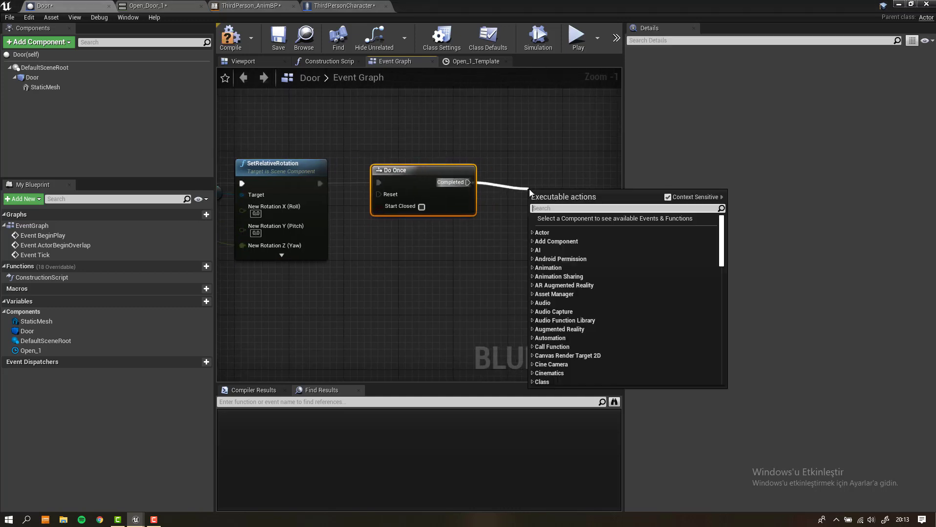
{"action": "type", "text": "play monta"}
{"action": "key", "text": "Return"}
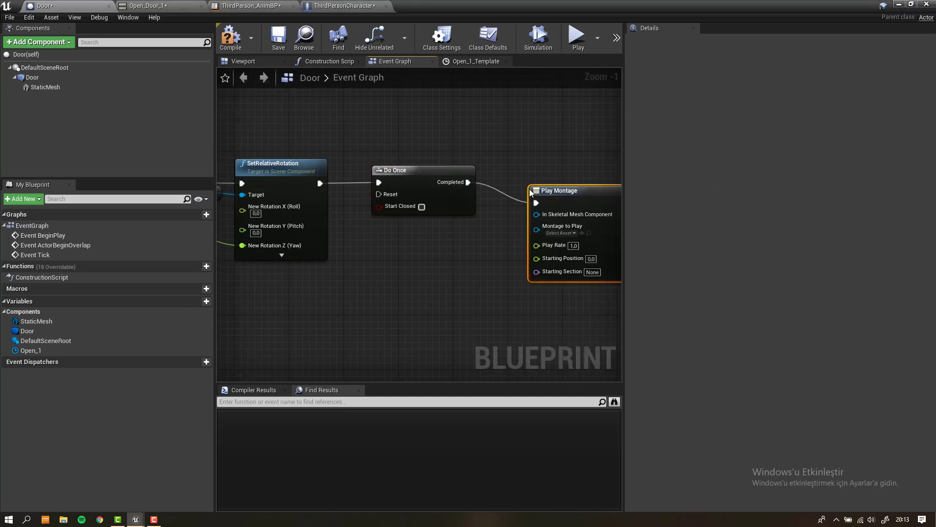
{"action": "mouse_move", "coordinate": [549, 194]}
{"action": "left_mouse_down"}
{"action": "mouse_move", "coordinate": [561, 174]}
{"action": "mouse_move", "coordinate": [563, 189]}
{"action": "left_mouse_up"}
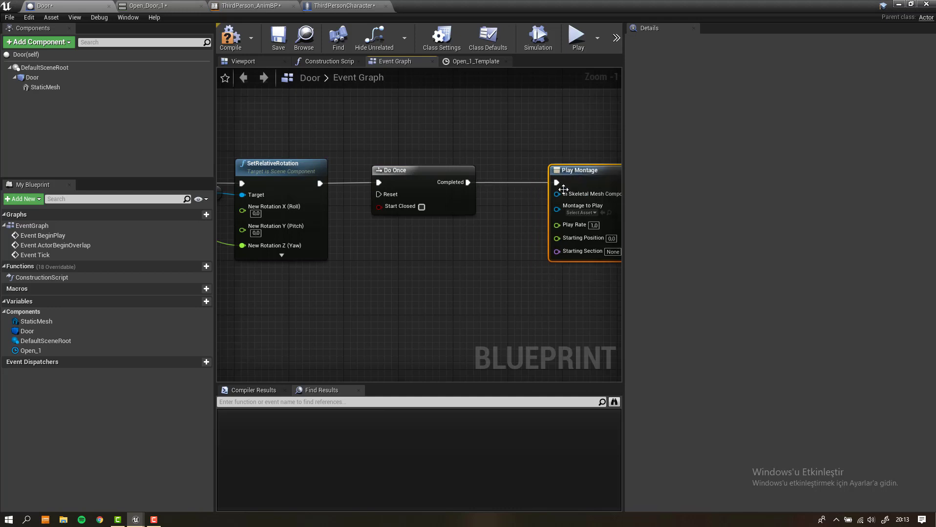
- Wire Get Player Character's Mesh into Play Montage's skeletal mesh input and compile
{"action": "right_click", "coordinate": [423, 273]}
{"action": "type", "text": "get player cha"}
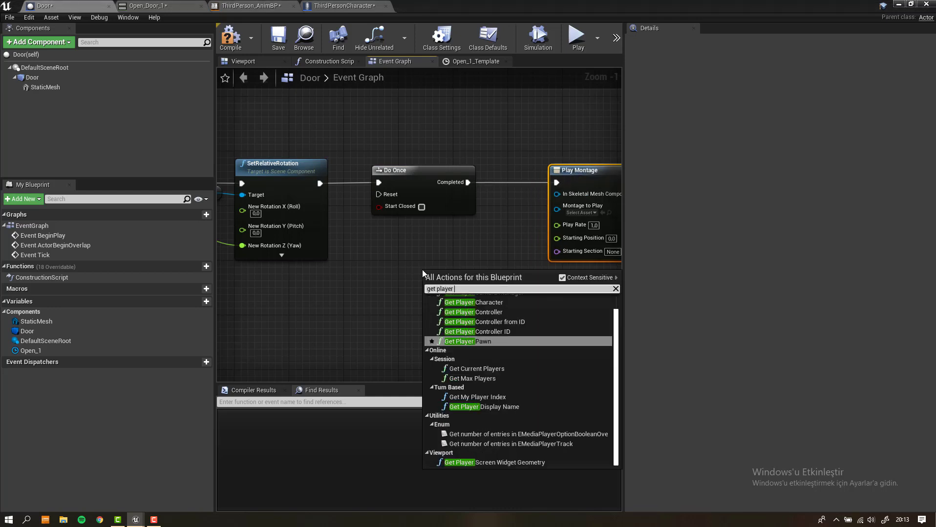
{"action": "key", "text": "Return"}
{"action": "left_click_drag", "start_coordinate": [519, 285], "coordinate": [568, 310]}
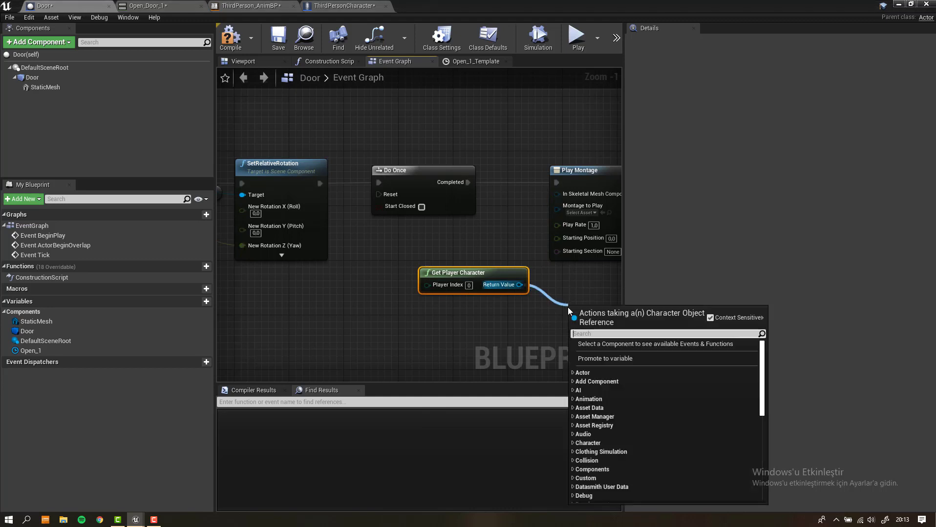
{"action": "type", "text": "get mesh"}
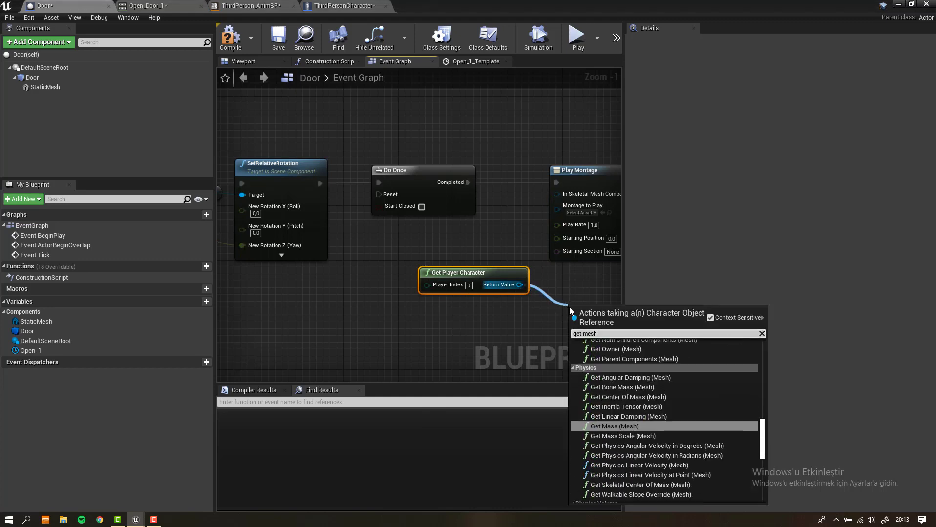
{"action": "scroll", "coordinate": [659, 464], "scroll_direction": "down", "scroll_amount": 5}
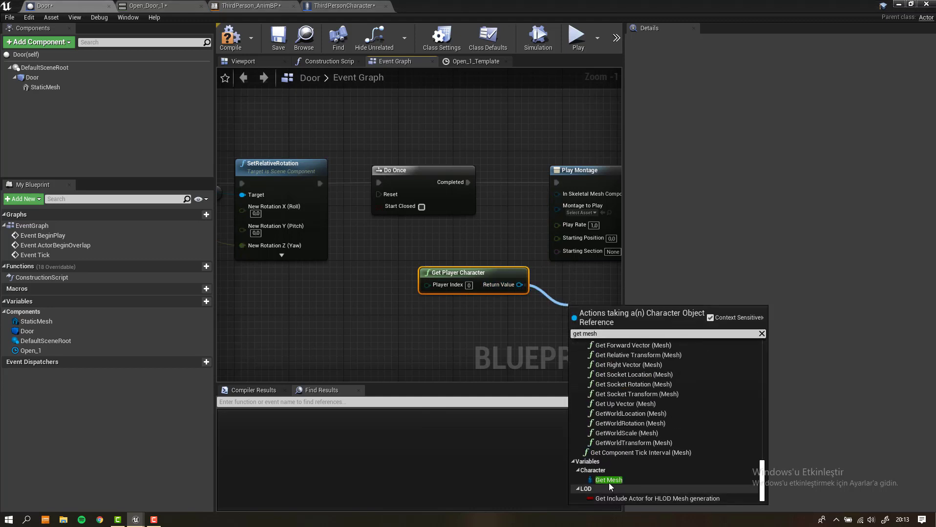
{"action": "left_click", "coordinate": [608, 483]}
{"action": "right_click_drag", "start_coordinate": [582, 341], "coordinate": [435, 353]}
{"action": "left_click_drag", "start_coordinate": [487, 321], "coordinate": [412, 207]}
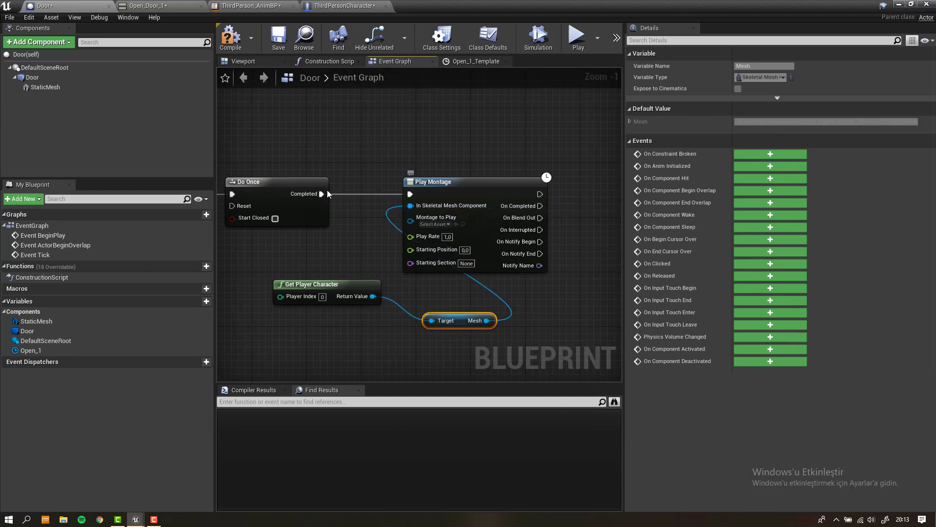
{"action": "left_click", "coordinate": [233, 37]}
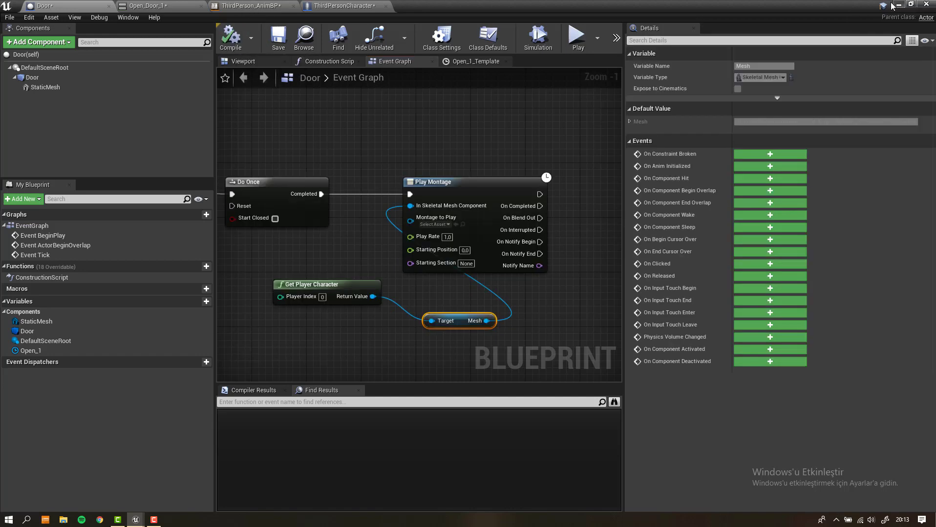
{"action": "left_click", "coordinate": [897, 4]}
{"action": "left_click", "coordinate": [601, 36]}
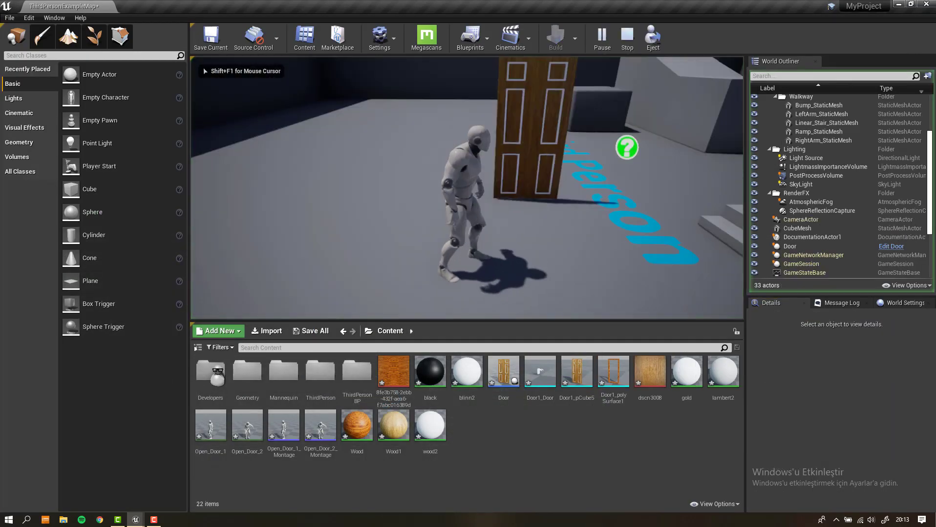
{"action": "key", "text": "w"}
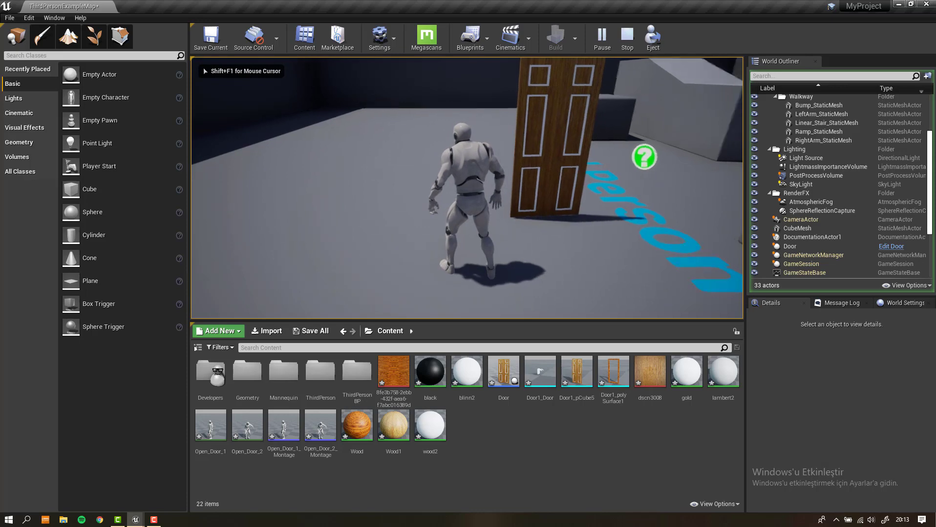
{"action": "key", "text": "e"}
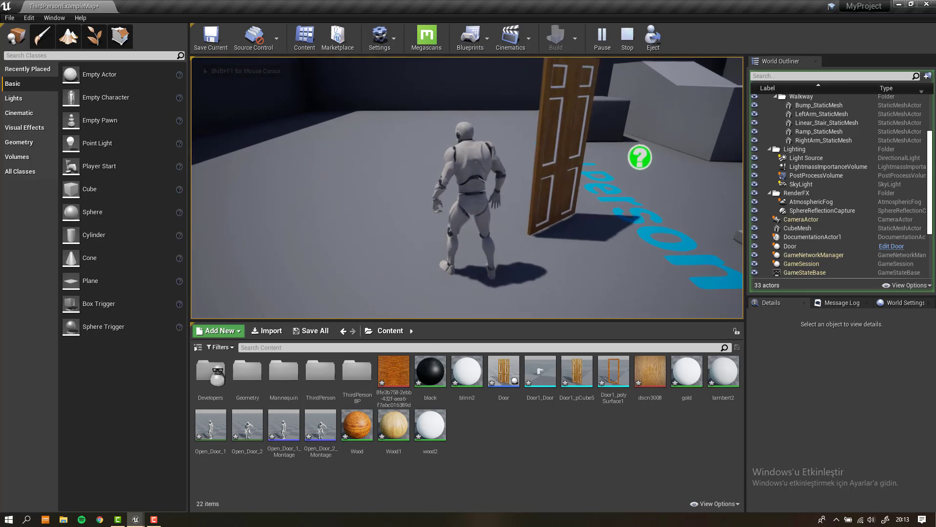
{"action": "key", "text": "Escape"}
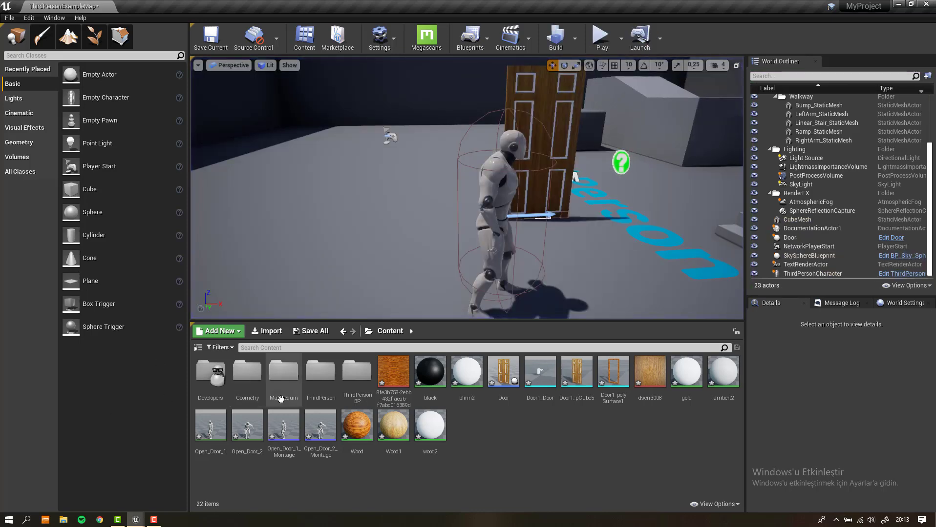
{"action": "mouse_move", "coordinate": [135, 520]}
{"action": "left_click", "coordinate": [213, 485]}
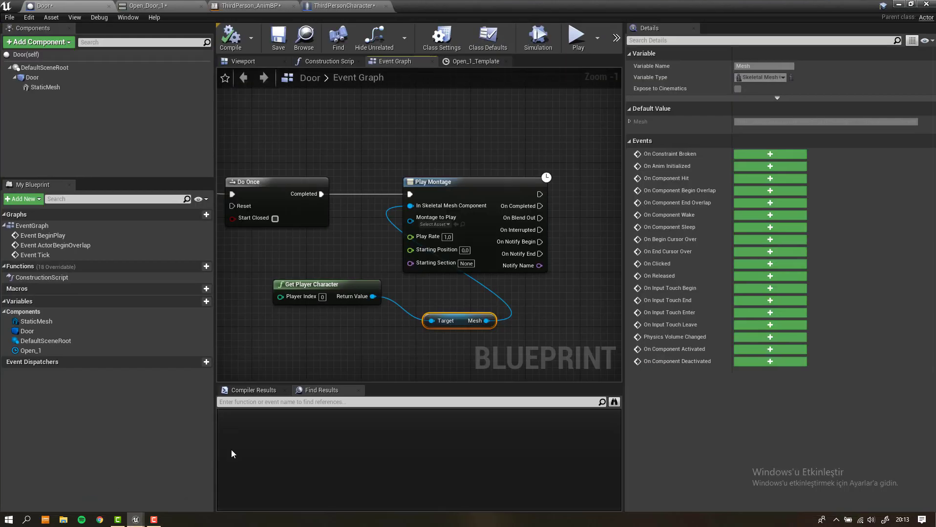
- Review the AnimBP and character graphs, then pick Open_Door_1_Montage as Play Montage's Montage to Play
{"action": "right_click_drag", "start_coordinate": [299, 297], "coordinate": [401, 301]}
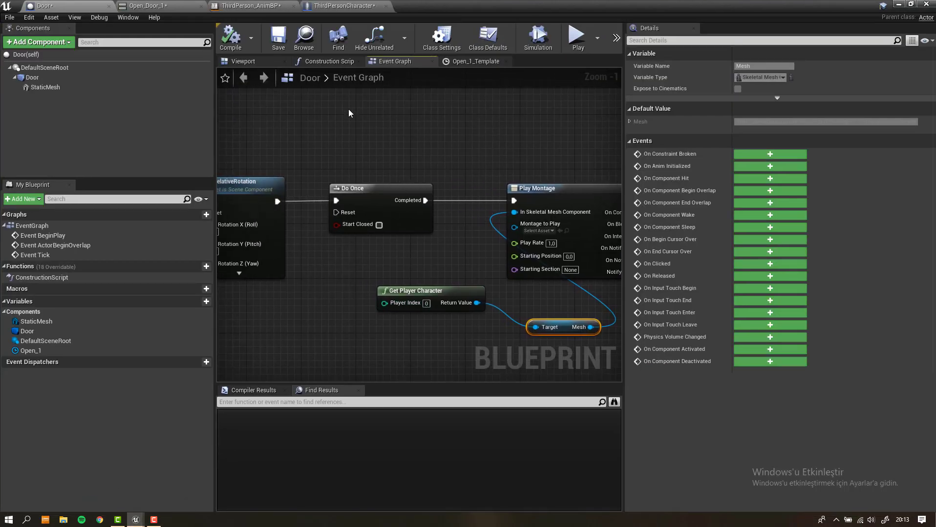
{"action": "left_click", "coordinate": [255, 5]}
{"action": "left_click", "coordinate": [340, 5]}
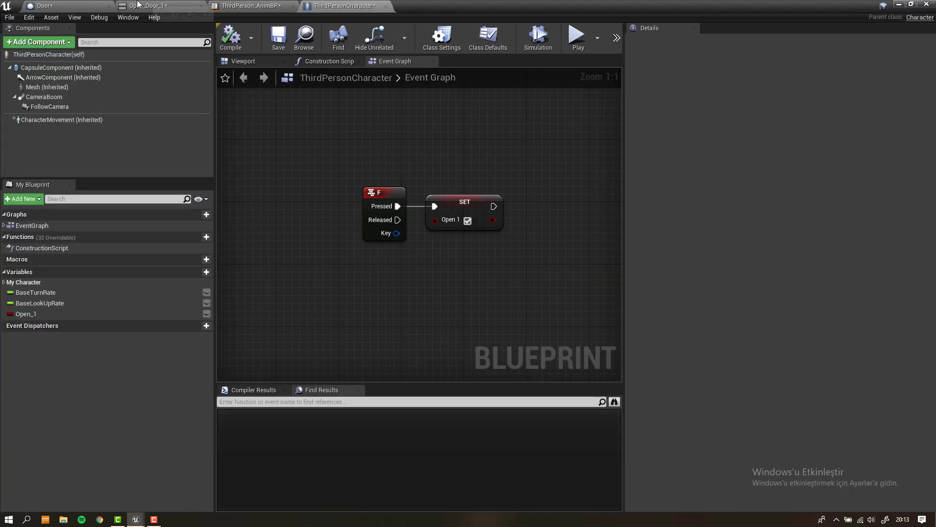
{"action": "left_click", "coordinate": [69, 5]}
{"action": "scroll", "coordinate": [439, 220], "scroll_direction": "down", "scroll_amount": 2}
{"action": "mouse_move", "coordinate": [488, 205]}
{"action": "right_mouse_down"}
{"action": "mouse_move", "coordinate": [561, 169]}
{"action": "mouse_move", "coordinate": [411, 178]}
{"action": "right_mouse_up"}
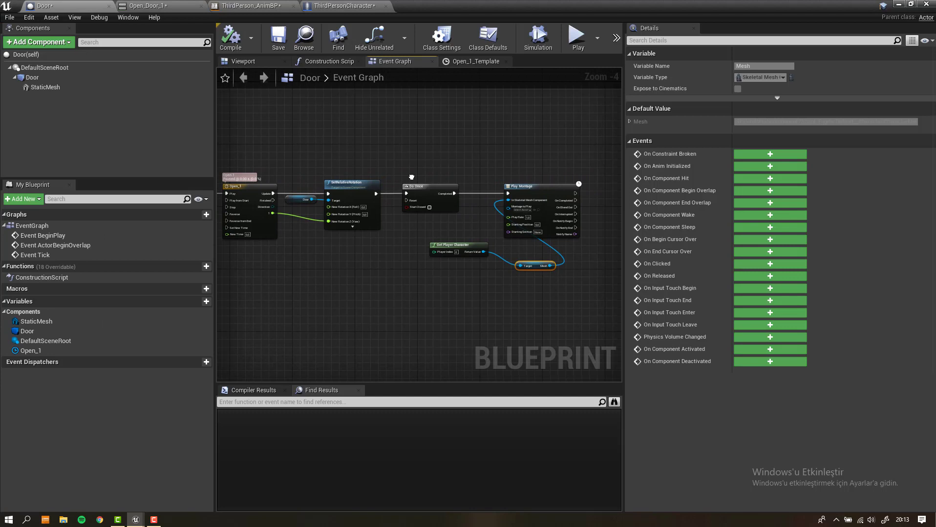
{"action": "scroll", "coordinate": [443, 184], "scroll_direction": "up", "scroll_amount": 3}
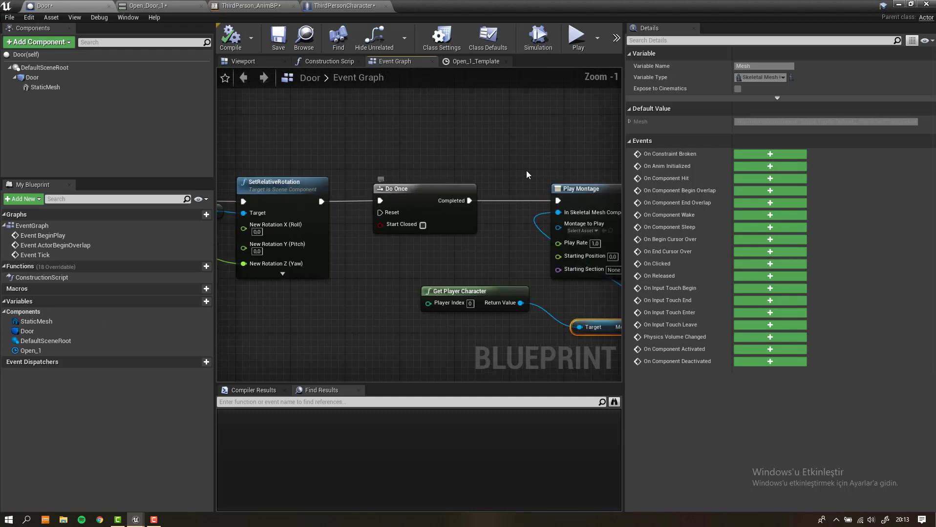
{"action": "left_click", "coordinate": [580, 231]}
{"action": "left_click", "coordinate": [597, 268]}
{"action": "left_click", "coordinate": [897, 4]}
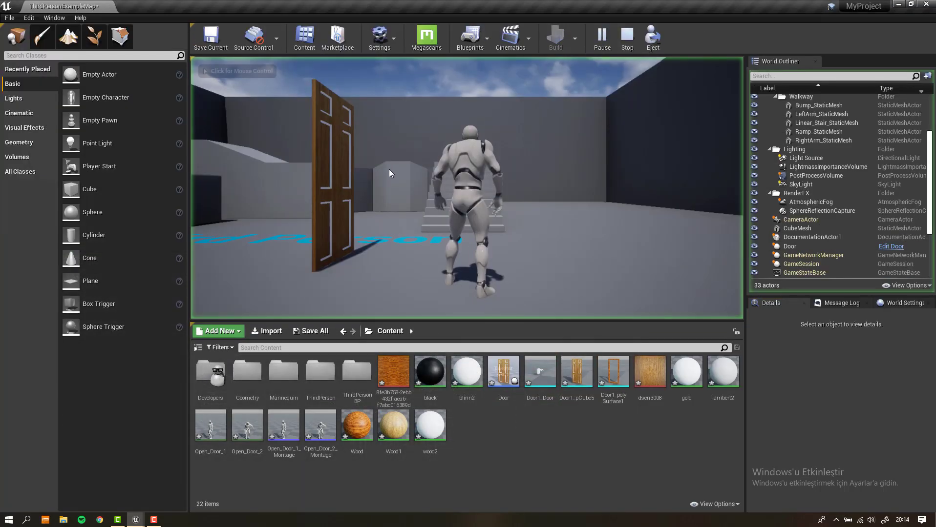
{"action": "key", "text": "w"}
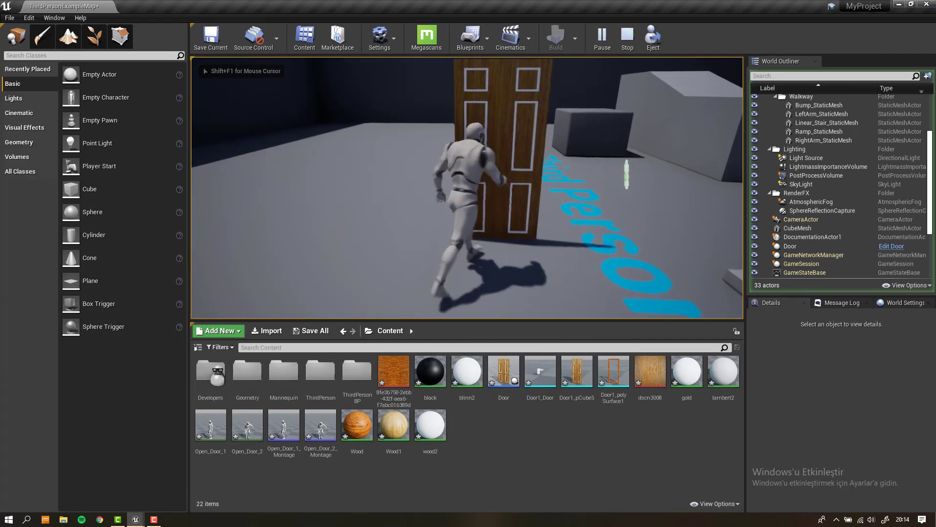
{"action": "key", "text": "a"}
{"action": "key", "text": "e"}
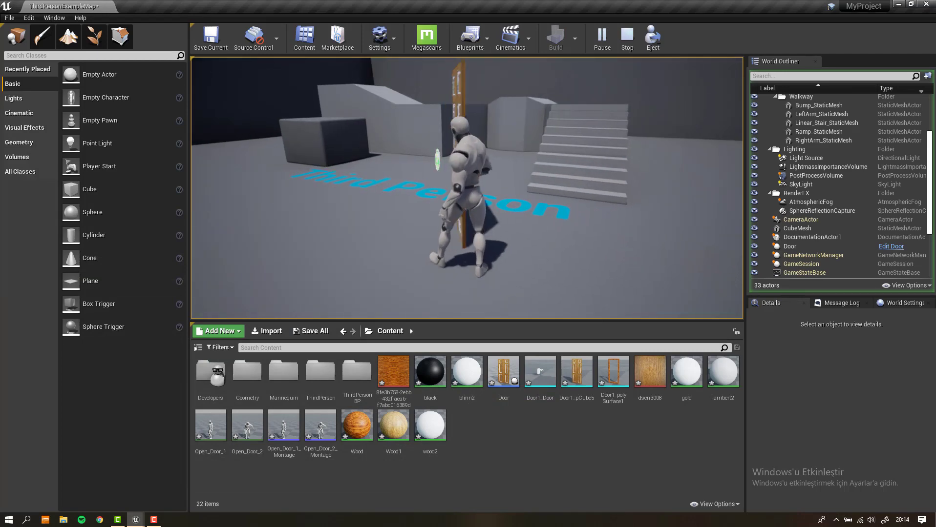
{"action": "key", "text": "e"}
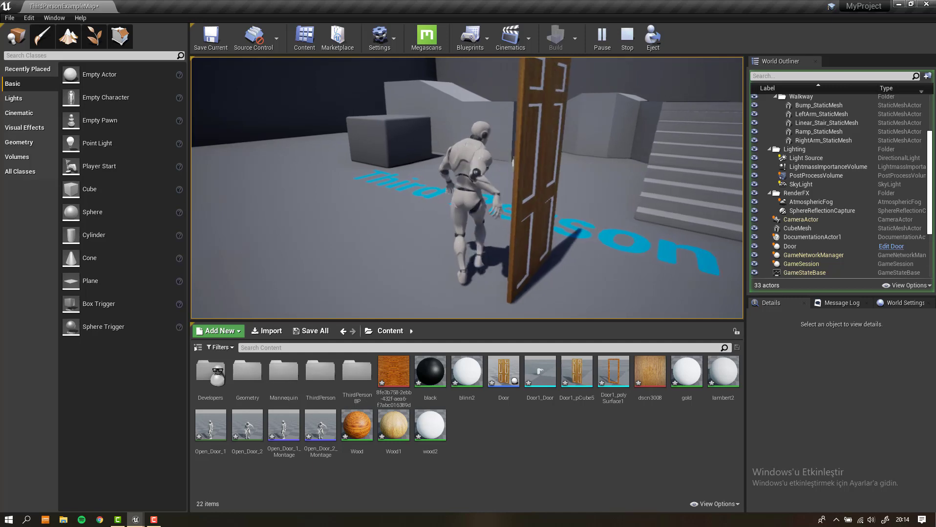
{"action": "key", "text": "s"}
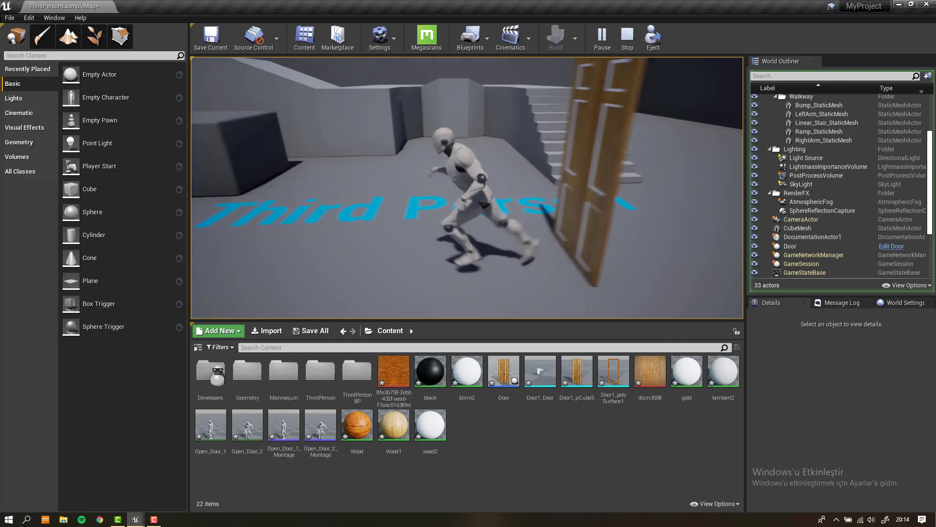
{"action": "key", "text": "space"}
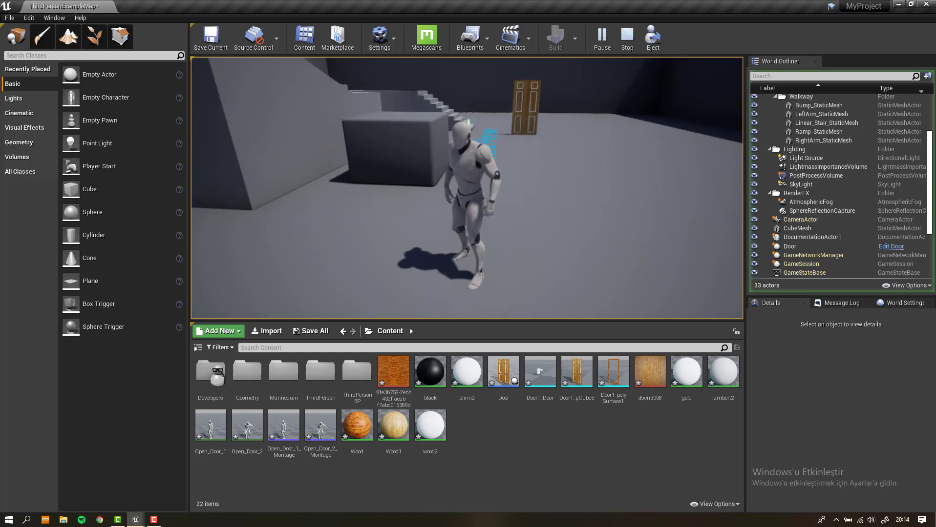
{"action": "key", "text": "w"}
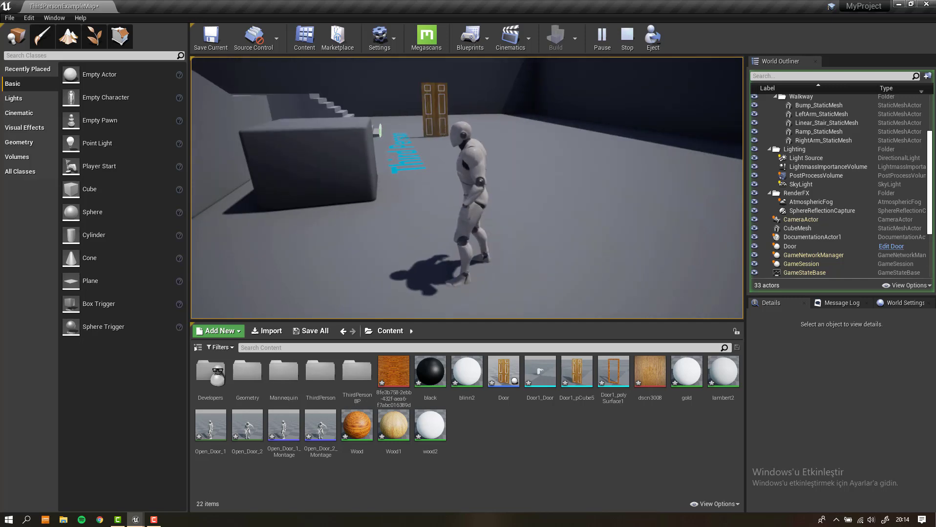
{"action": "key", "text": "space"}
{"action": "key", "text": "Escape"}
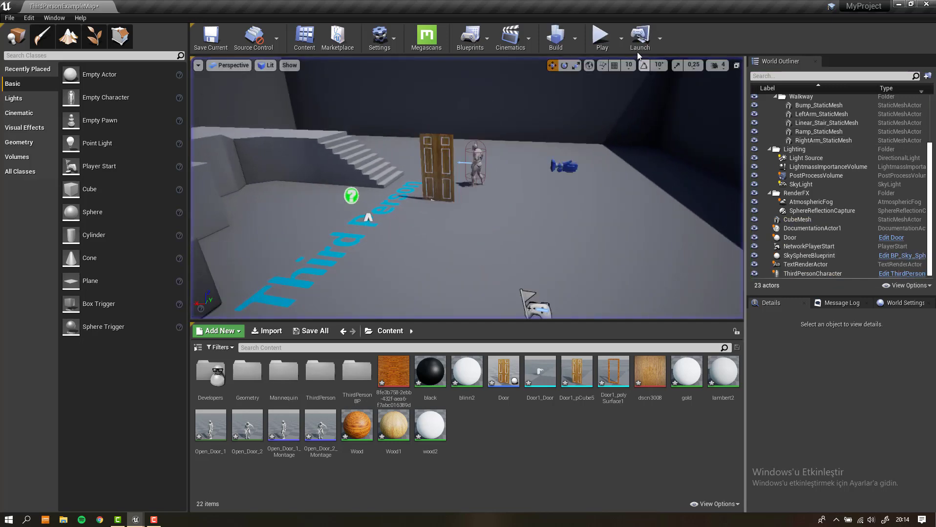
{"action": "left_click", "coordinate": [603, 34]}
{"action": "key", "text": "a"}
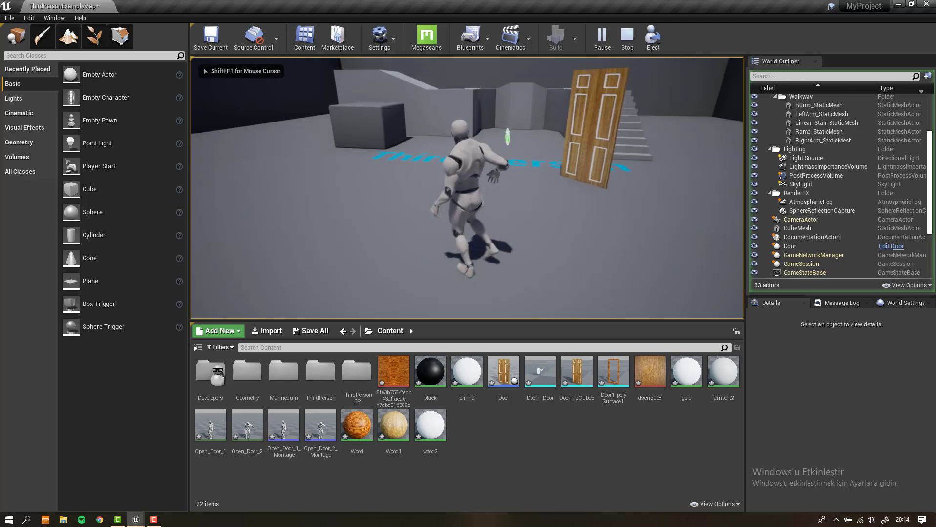
{"action": "key", "text": "Escape"}
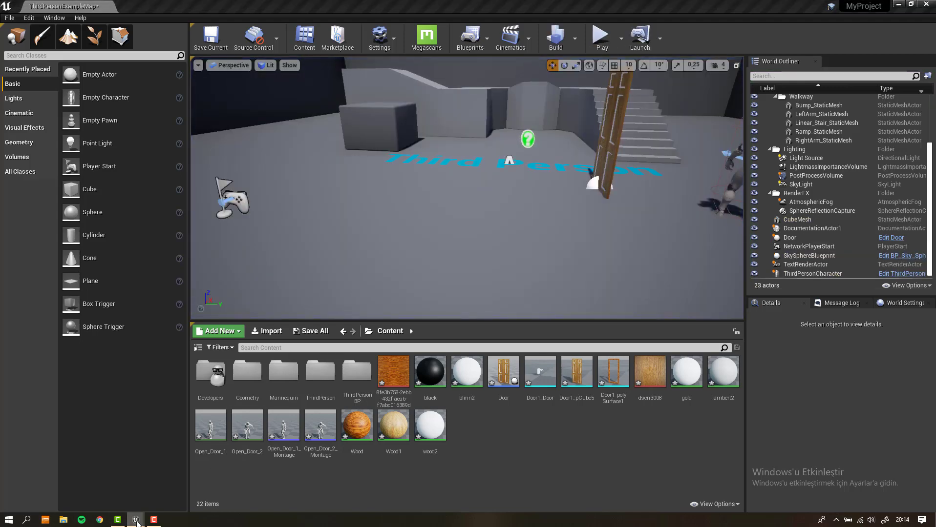
{"action": "mouse_move", "coordinate": [135, 519]}
{"action": "left_click", "coordinate": [218, 495]}
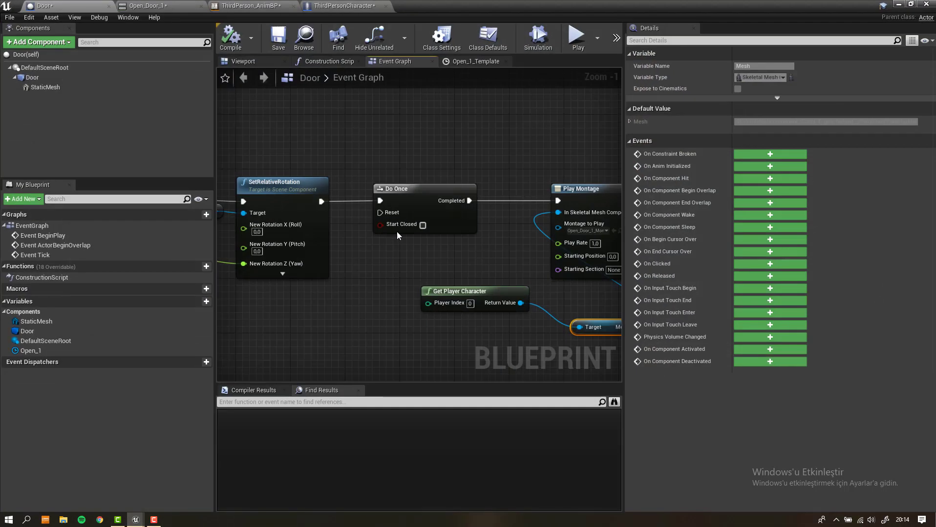
- Add an Arrow component to the door and name it Open_1Arrow
{"action": "left_click", "coordinate": [241, 63]}
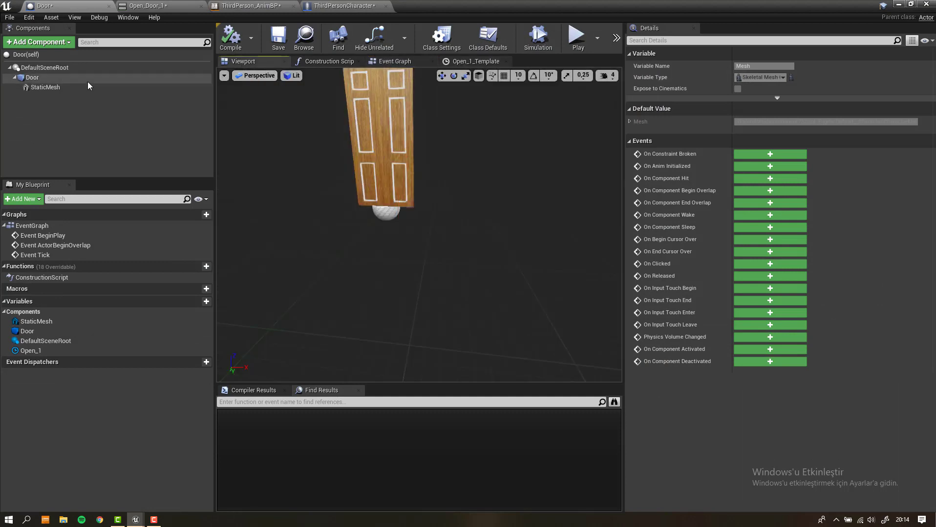
{"action": "left_click", "coordinate": [26, 44]}
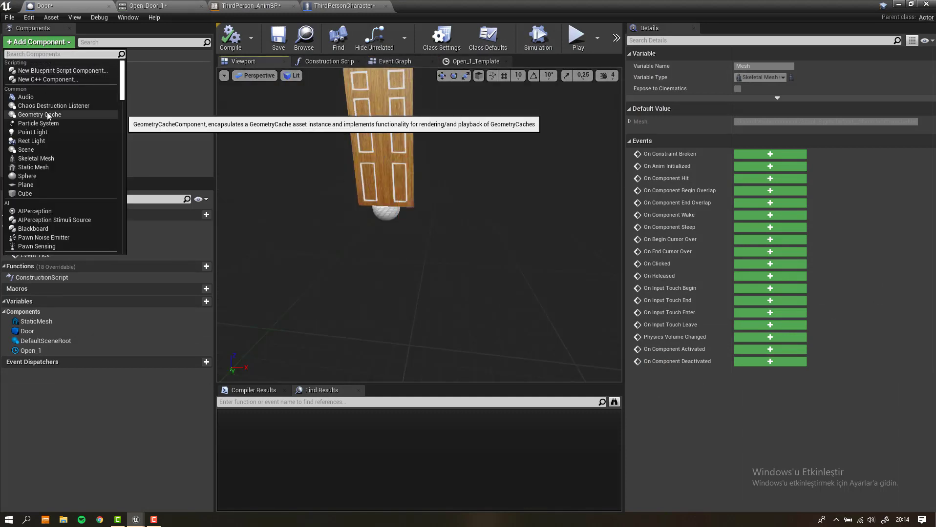
{"action": "type", "text": "arrow"}
{"action": "key", "text": "Return"}
{"action": "type", "text": "Open_1Arr"}
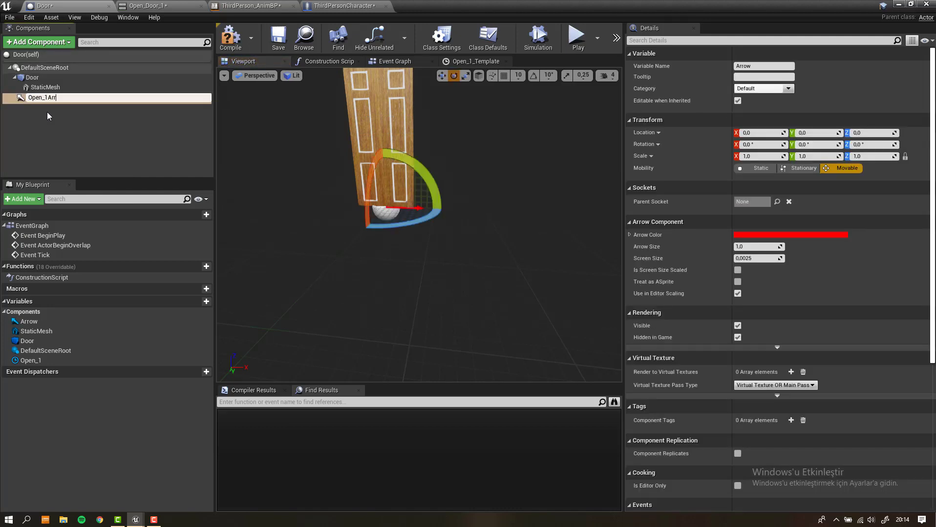
{"action": "type", "text": "ow"}
{"action": "key", "text": "Return"}
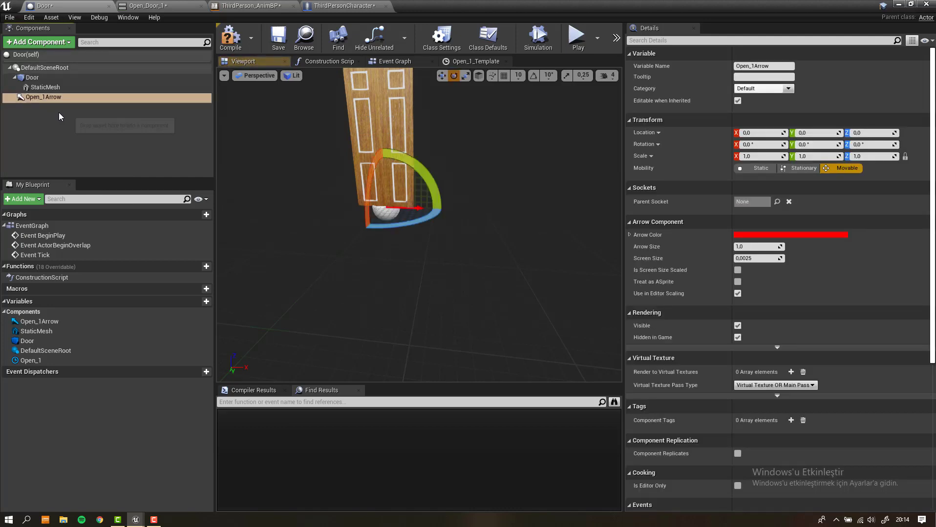
- Turn the arrow to -90° yaw and enable grid and scale snapping
{"action": "left_click_drag", "start_coordinate": [396, 233], "coordinate": [372, 233]}
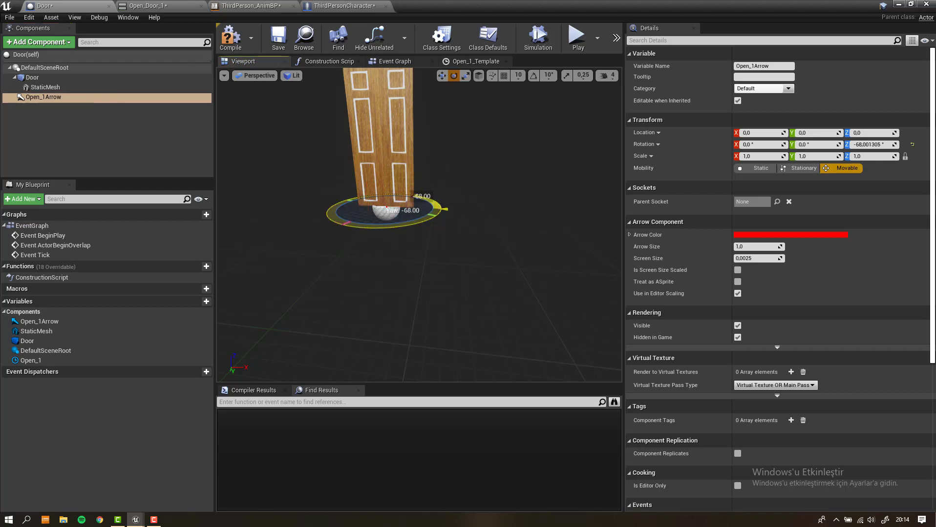
{"action": "left_click", "coordinate": [866, 144]}
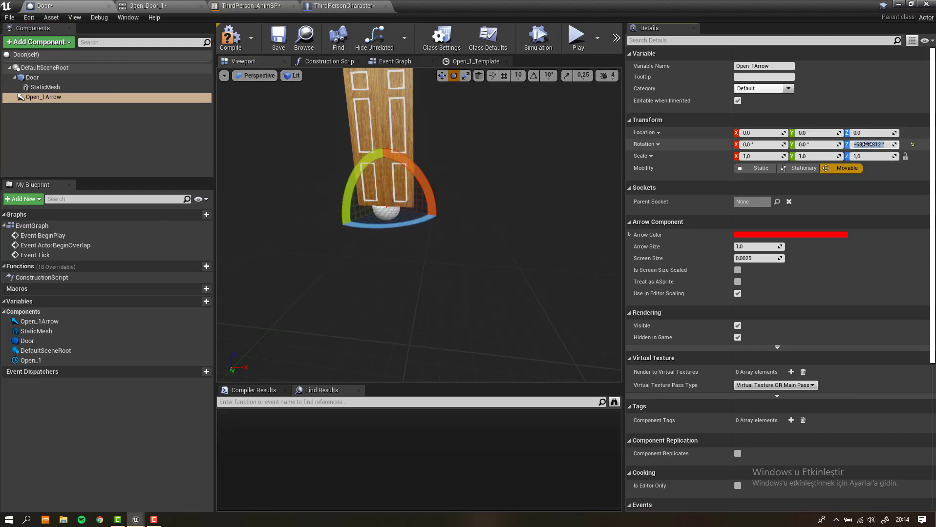
{"action": "type", "text": "-90"}
{"action": "key", "text": "Return"}
{"action": "left_click", "coordinate": [518, 76]}
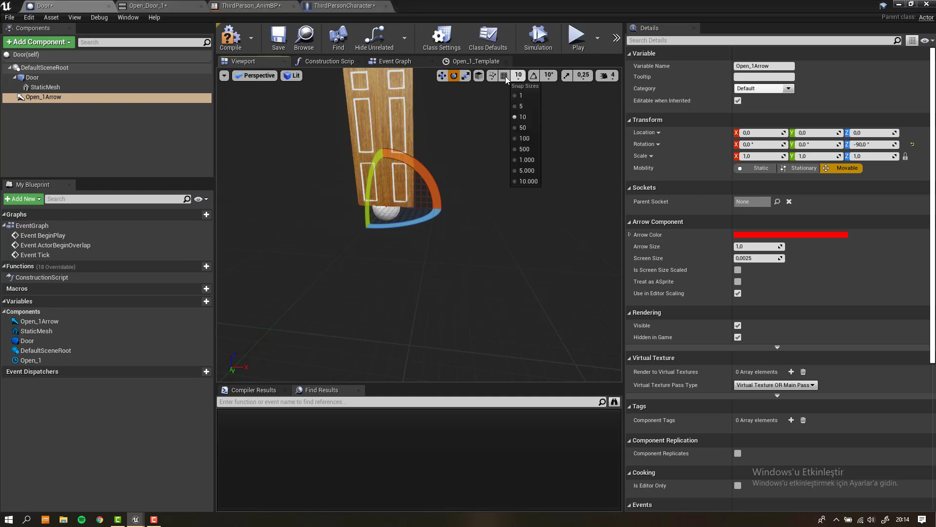
{"action": "left_click", "coordinate": [504, 75]}
{"action": "left_click", "coordinate": [566, 75]}
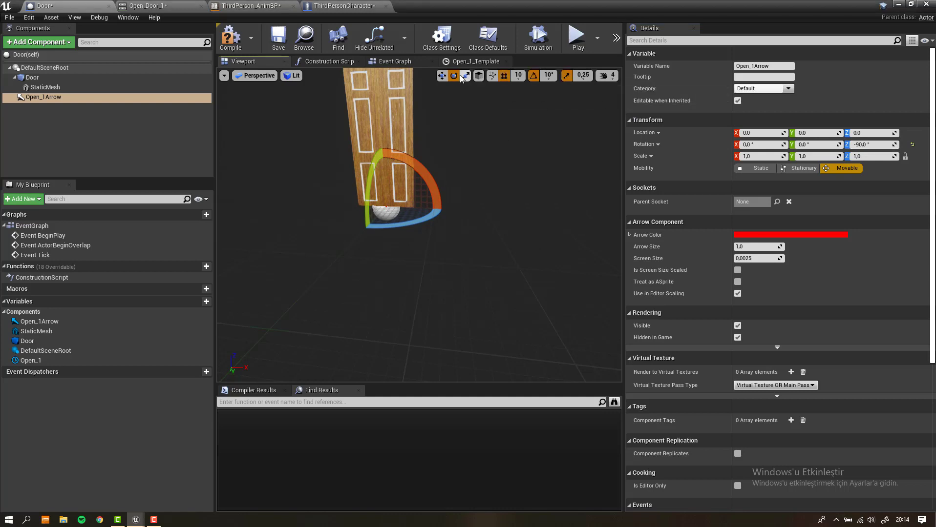
- Move the arrow beside the door to Location Y 80, Z 97
{"action": "left_click", "coordinate": [442, 76]}
{"action": "right_click_drag", "start_coordinate": [355, 178], "coordinate": [445, 172]}
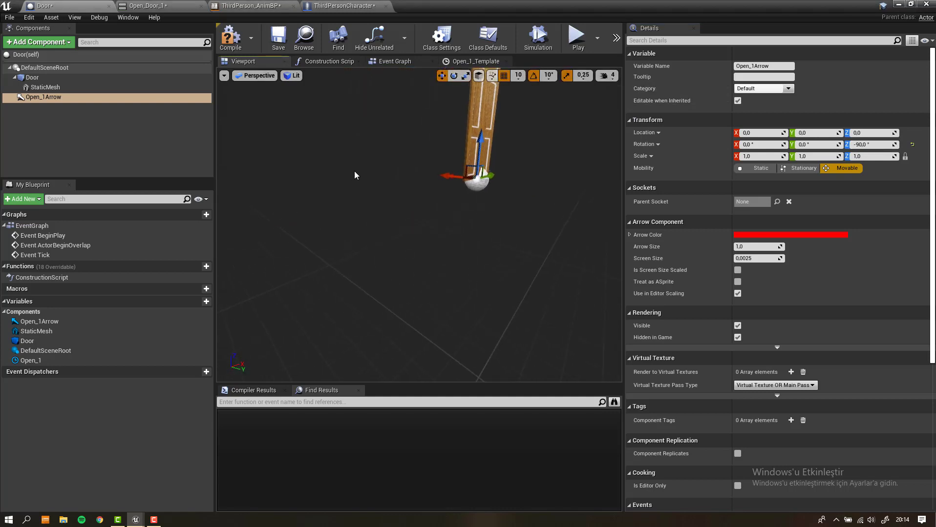
{"action": "left_click", "coordinate": [445, 172]}
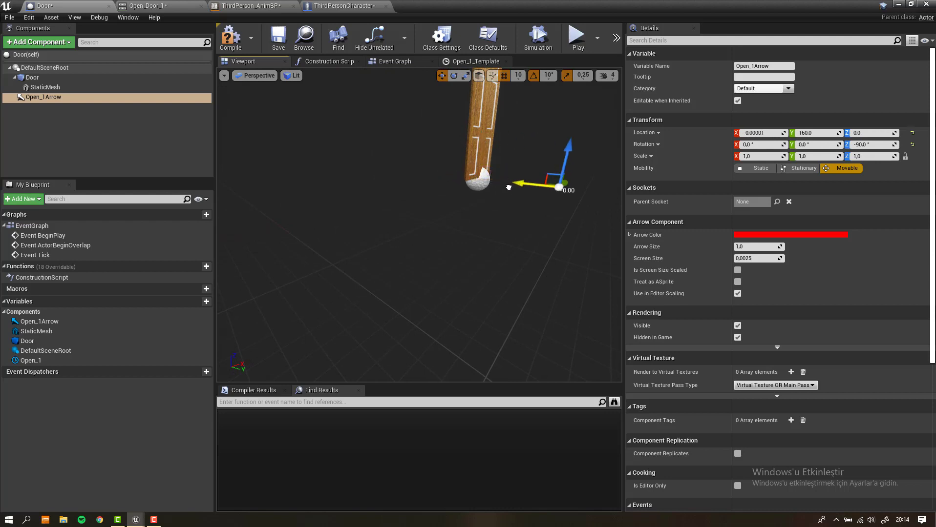
{"action": "left_click_drag", "start_coordinate": [486, 186], "coordinate": [480, 185]}
{"action": "scroll", "coordinate": [464, 180], "scroll_direction": "up", "scroll_amount": 3}
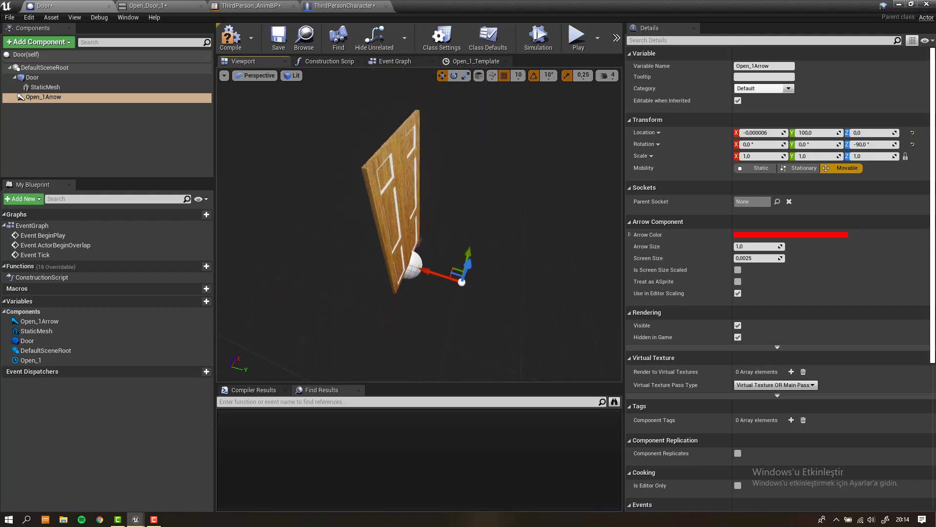
{"action": "scroll", "coordinate": [464, 181], "scroll_direction": "up", "scroll_amount": 2}
- Compare the character blueprint's mesh location offset, then review the Open_1 timeline
{"action": "left_click", "coordinate": [326, 6]}
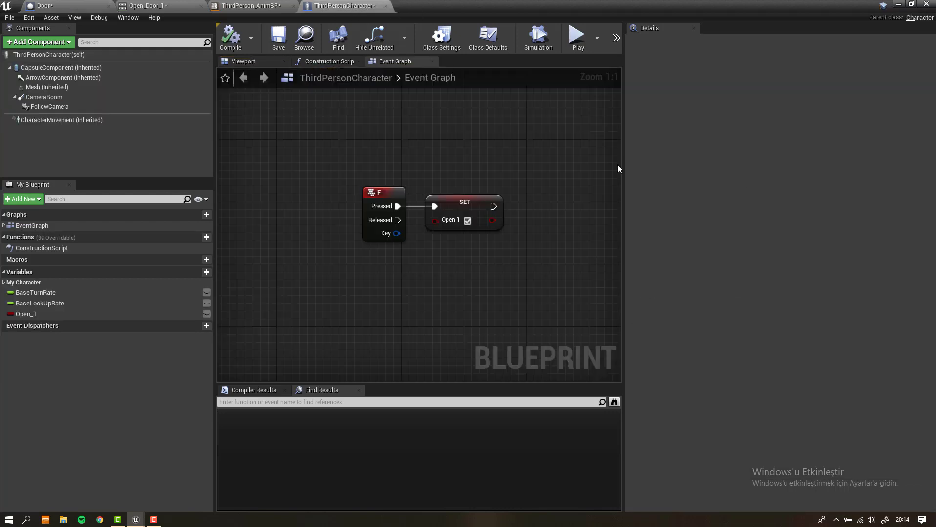
{"action": "left_click", "coordinate": [47, 87]}
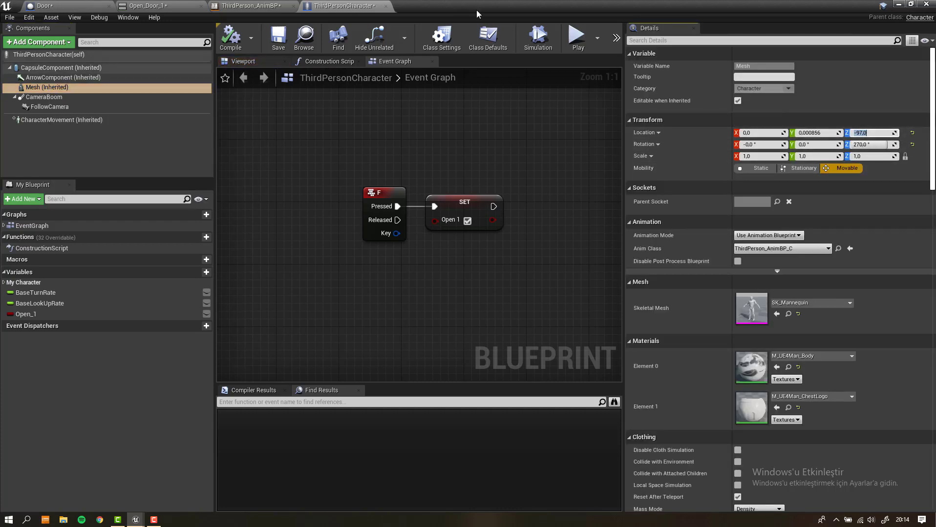
{"action": "left_click", "coordinate": [49, 5]}
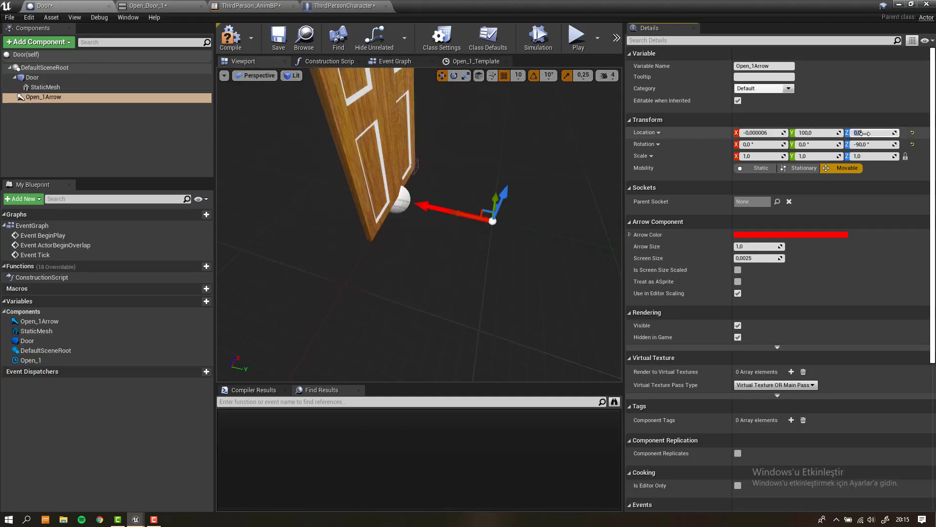
{"action": "left_click_drag", "start_coordinate": [473, 219], "coordinate": [397, 201]}
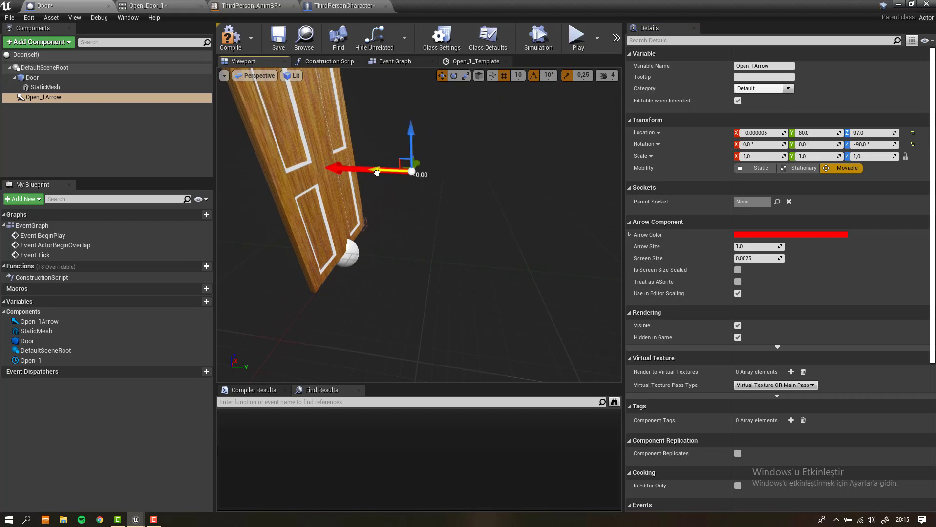
{"action": "left_click", "coordinate": [464, 61]}
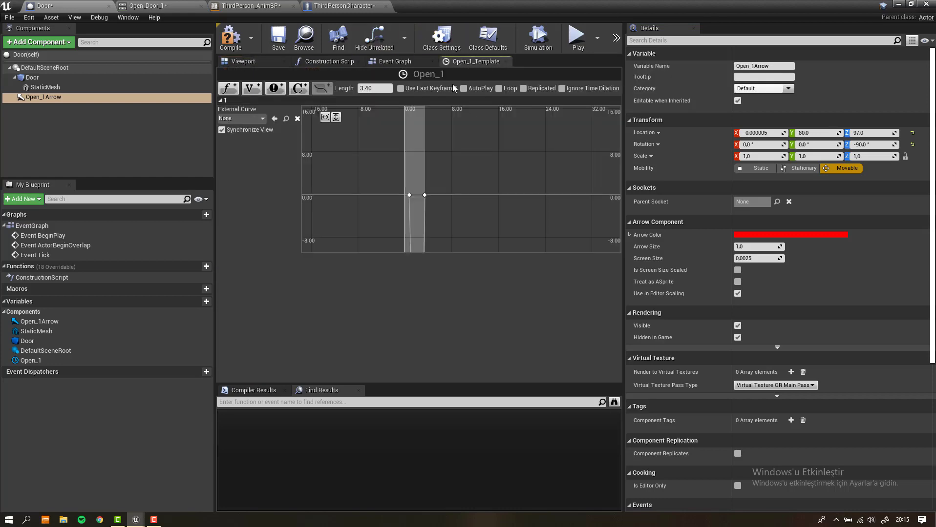
{"action": "left_click", "coordinate": [409, 63]}
- Place an Open_1Arrow reference in the Event Graph feeding a GetWorldLocation node
{"action": "left_click", "coordinate": [505, 61]}
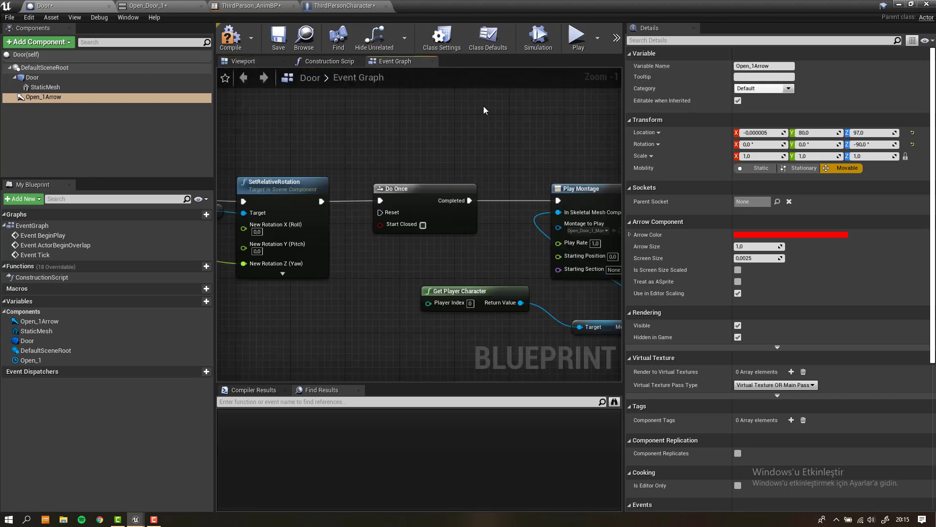
{"action": "right_click_drag", "start_coordinate": [483, 106], "coordinate": [319, 106]}
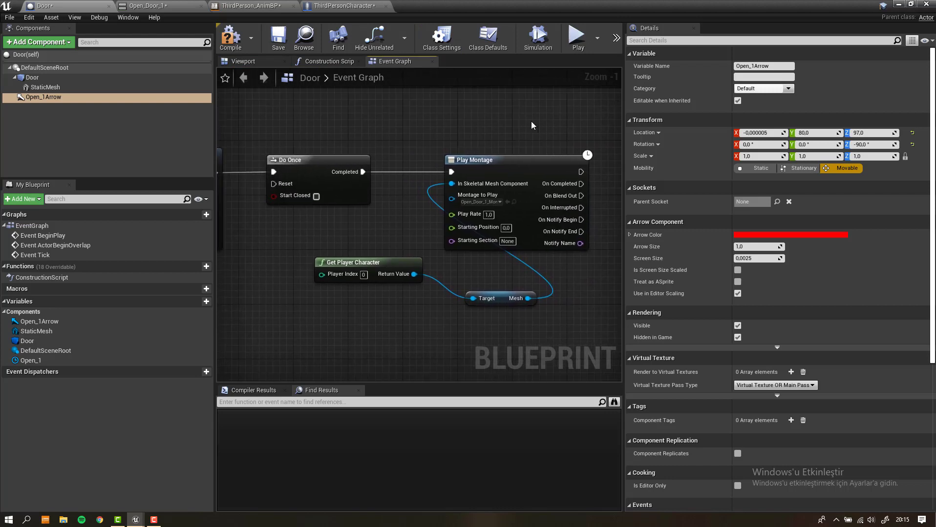
{"action": "right_click_drag", "start_coordinate": [535, 144], "coordinate": [426, 135]}
{"action": "left_click_drag", "start_coordinate": [93, 97], "coordinate": [438, 141]}
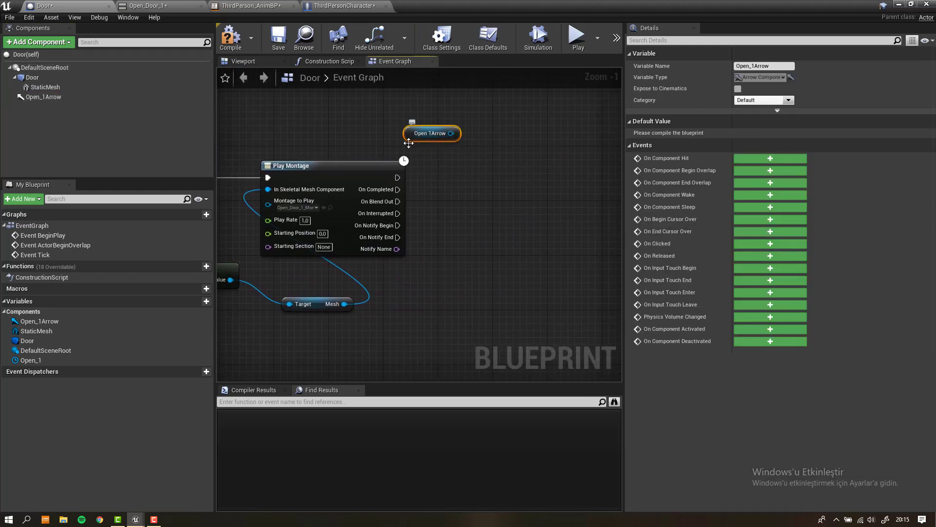
{"action": "left_click_drag", "start_coordinate": [494, 142], "coordinate": [494, 143]}
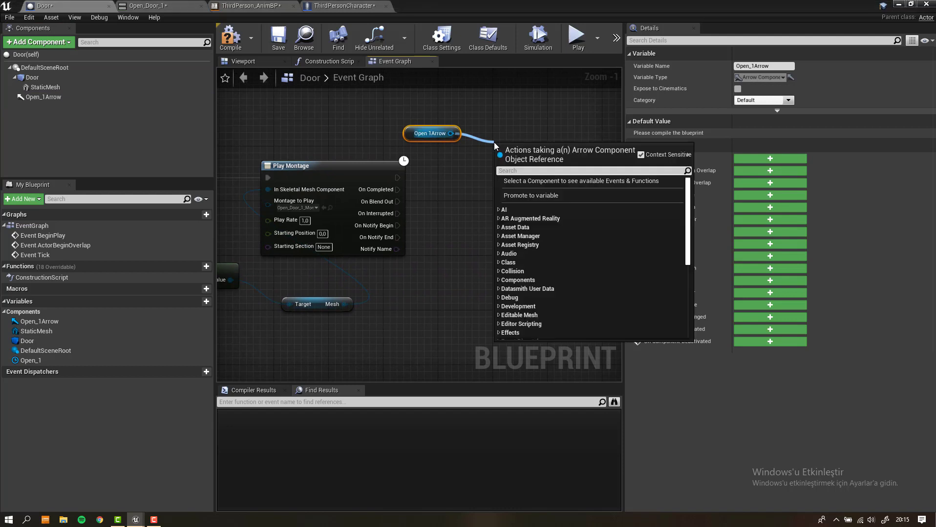
{"action": "type", "text": "get word"}
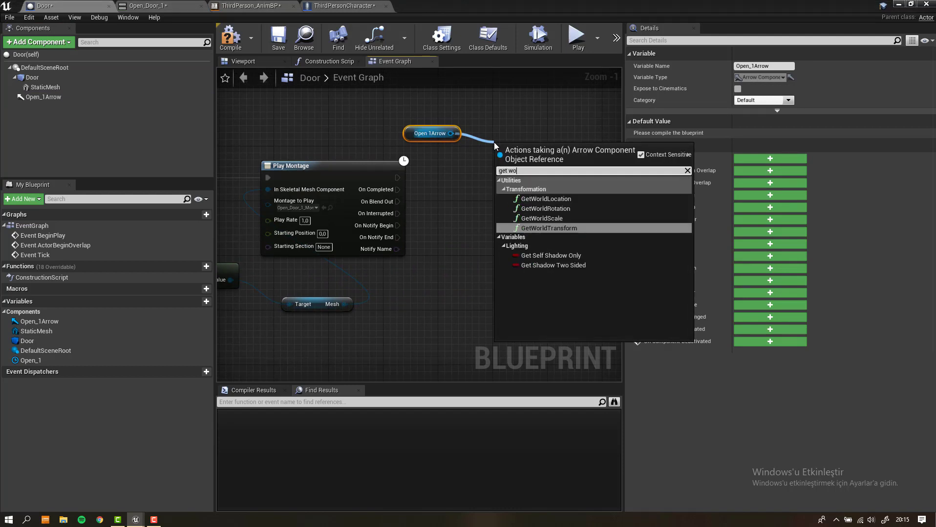
{"action": "key", "text": "BackSpace"}
{"action": "key", "text": "Up"}
{"action": "key", "text": "Up"}
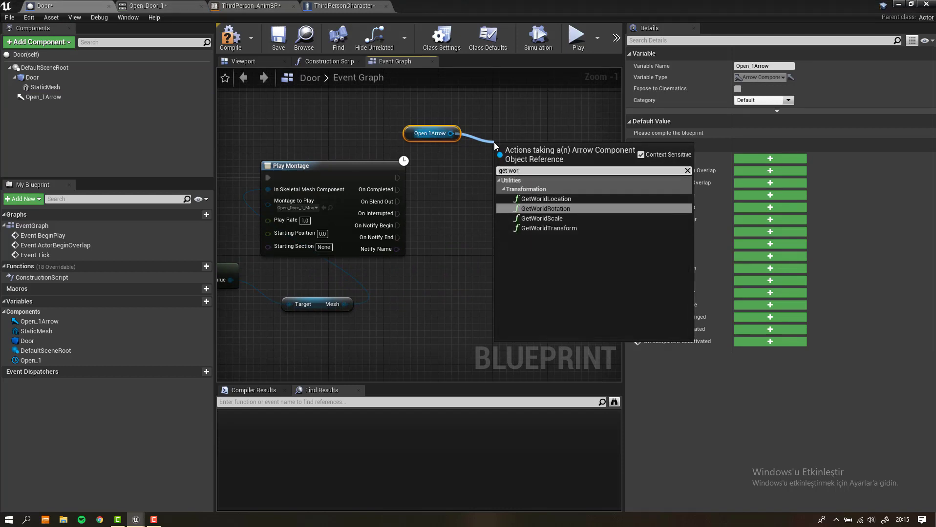
{"action": "key", "text": "Up"}
{"action": "key", "text": "Return"}
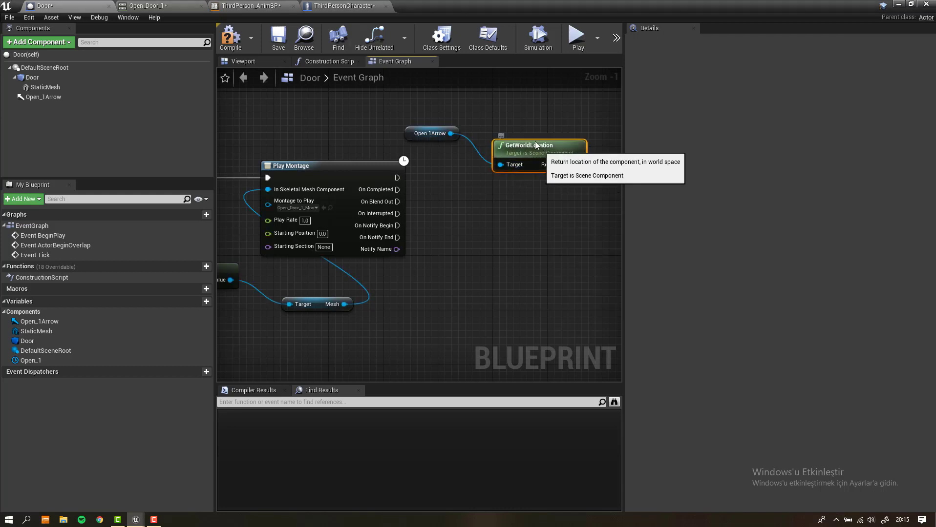
- Add a GetActorTransform node wired from Get Player Character's Return Value
{"action": "scroll", "coordinate": [375, 272], "scroll_direction": "down", "scroll_amount": 4}
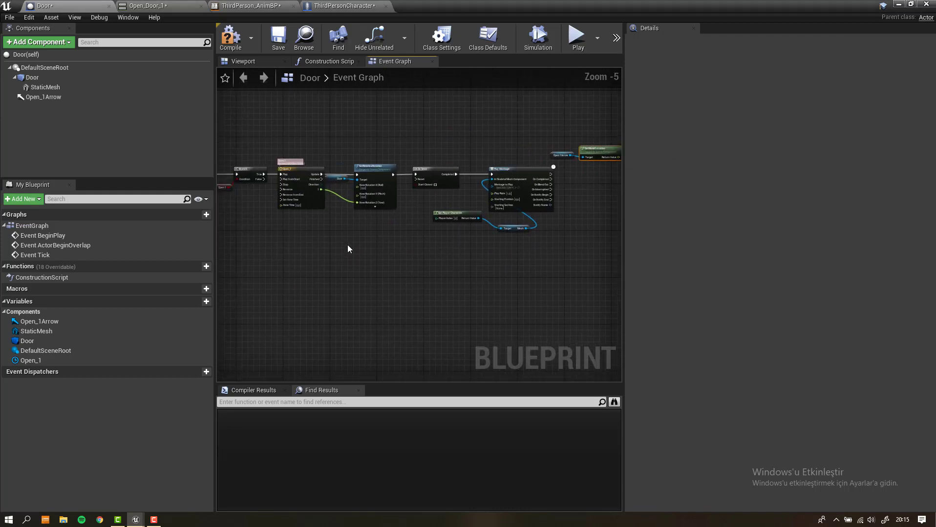
{"action": "scroll", "coordinate": [417, 236], "scroll_direction": "up", "scroll_amount": 2}
{"action": "scroll", "coordinate": [306, 243], "scroll_direction": "up", "scroll_amount": 3}
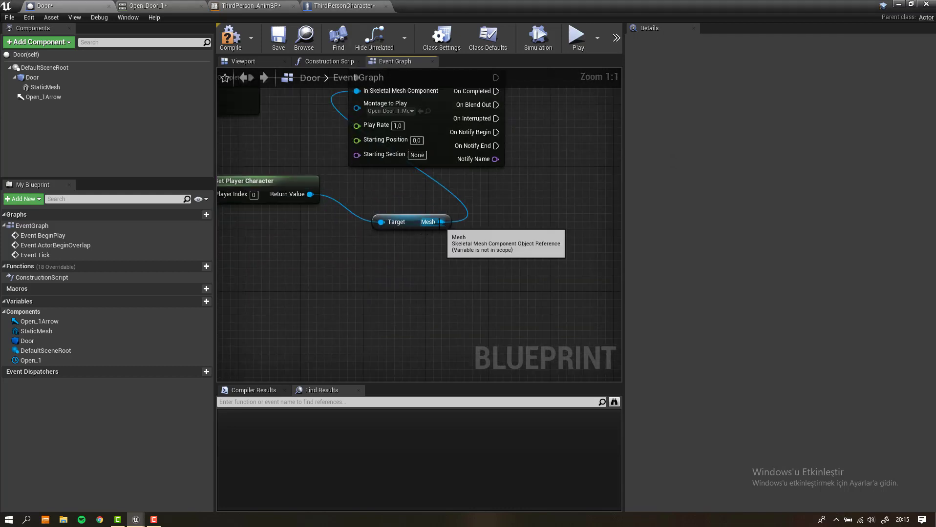
{"action": "left_click_drag", "start_coordinate": [310, 194], "coordinate": [487, 184]}
{"action": "left_click_drag", "start_coordinate": [581, 191], "coordinate": [581, 191]}
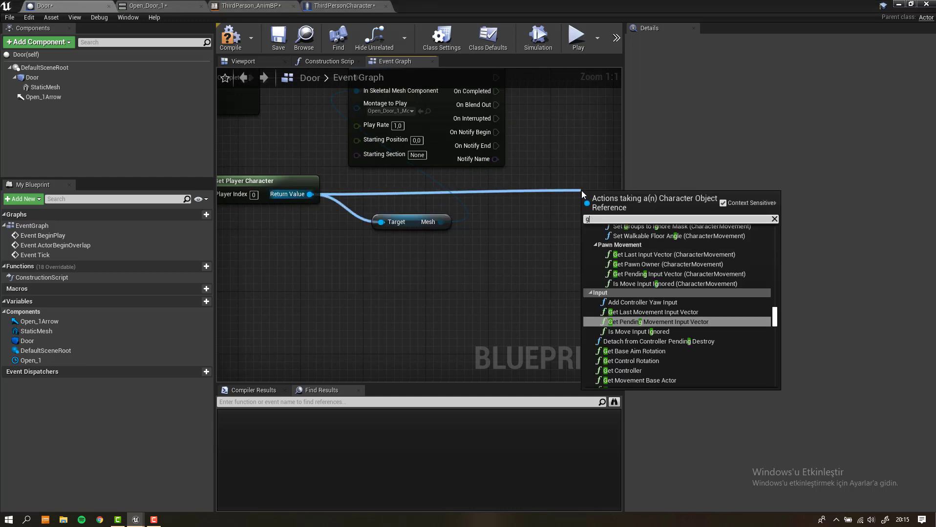
{"action": "type", "text": "get actorl"}
{"action": "key", "text": "BackSpace"}
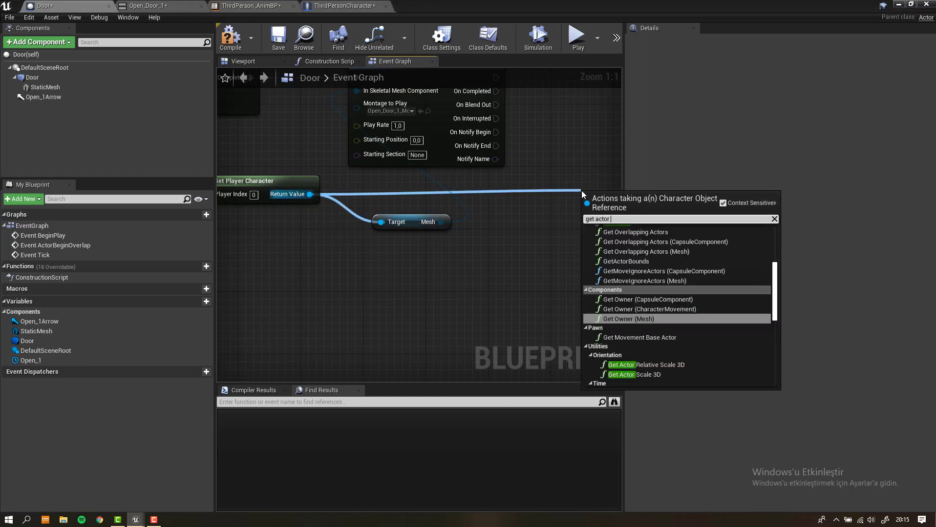
{"action": "type", "text": "tranm"}
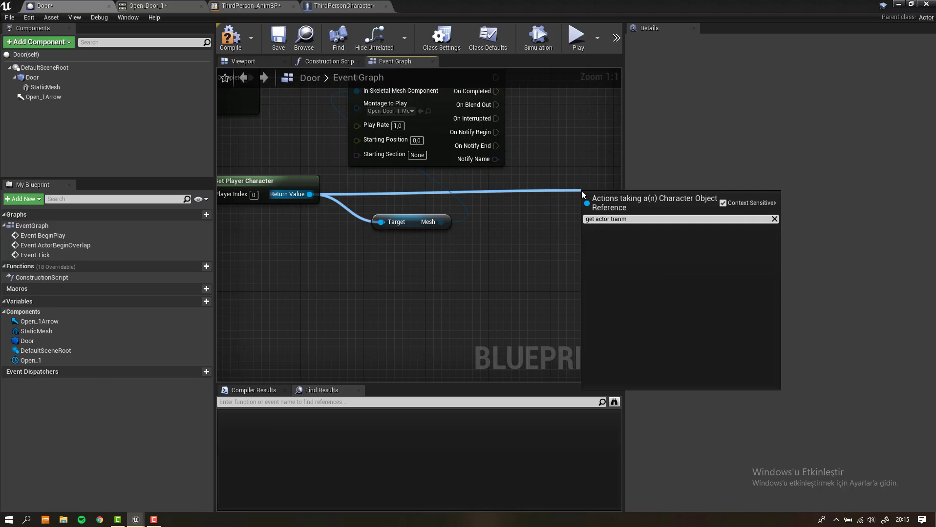
{"action": "key", "text": "Down"}
{"action": "key", "text": "Down"}
{"action": "key", "text": "Down"}
{"action": "key", "text": "Return"}
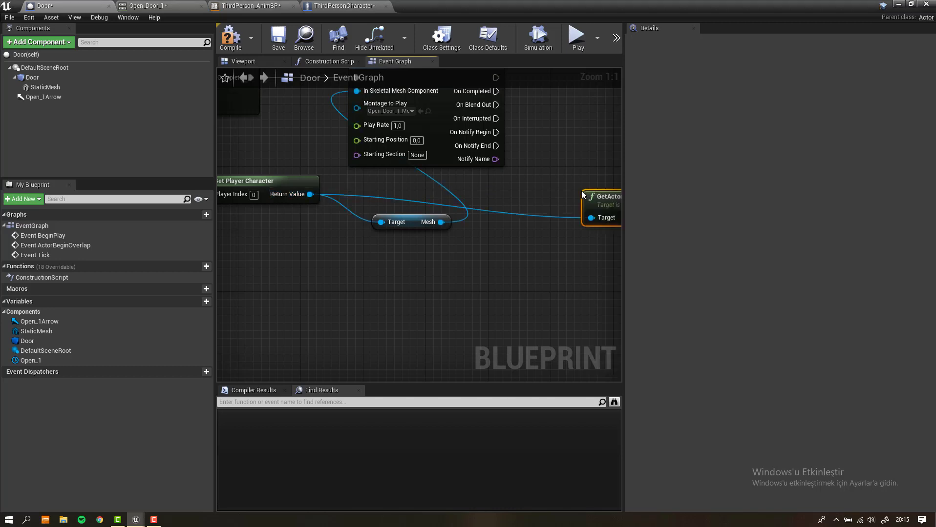
{"action": "right_click_drag", "start_coordinate": [402, 225], "coordinate": [390, 225]}
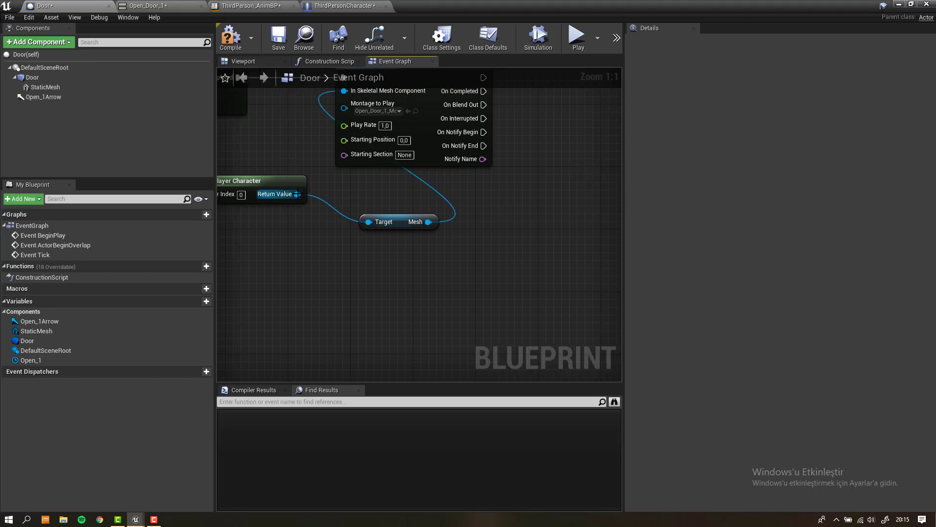
{"action": "left_click_drag", "start_coordinate": [297, 194], "coordinate": [516, 203]}
- Add a SetActorTransform node and position it beside Play Montage
{"action": "type", "text": "set a"}
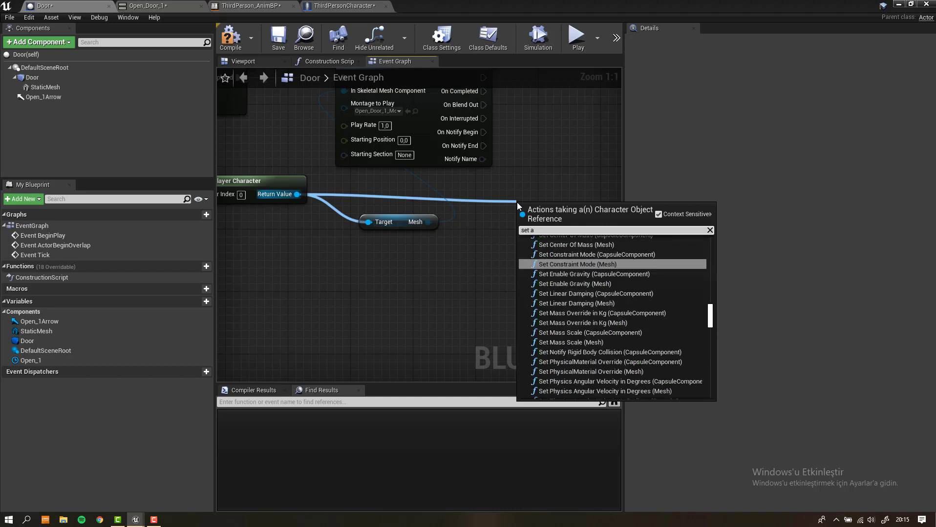
{"action": "type", "text": "ctor tra"}
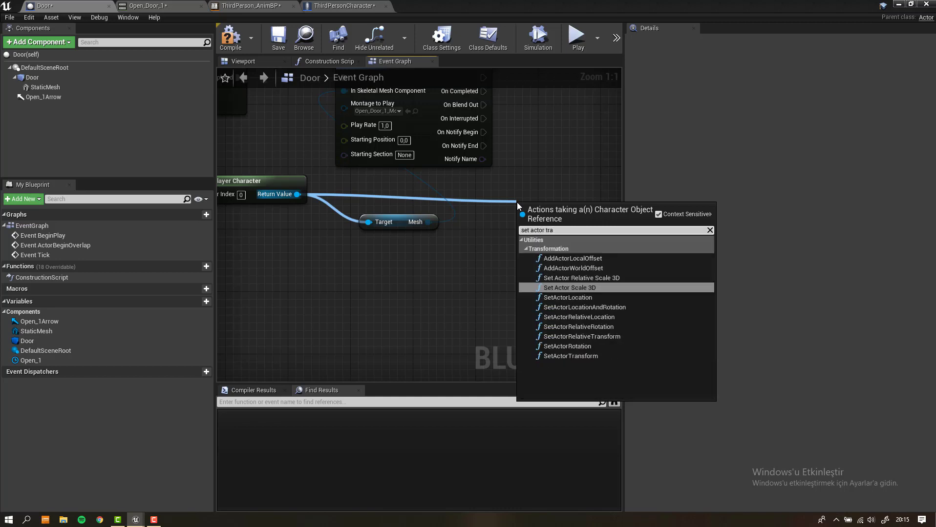
{"action": "left_click", "coordinate": [586, 357]}
{"action": "right_click_drag", "start_coordinate": [546, 200], "coordinate": [474, 254]}
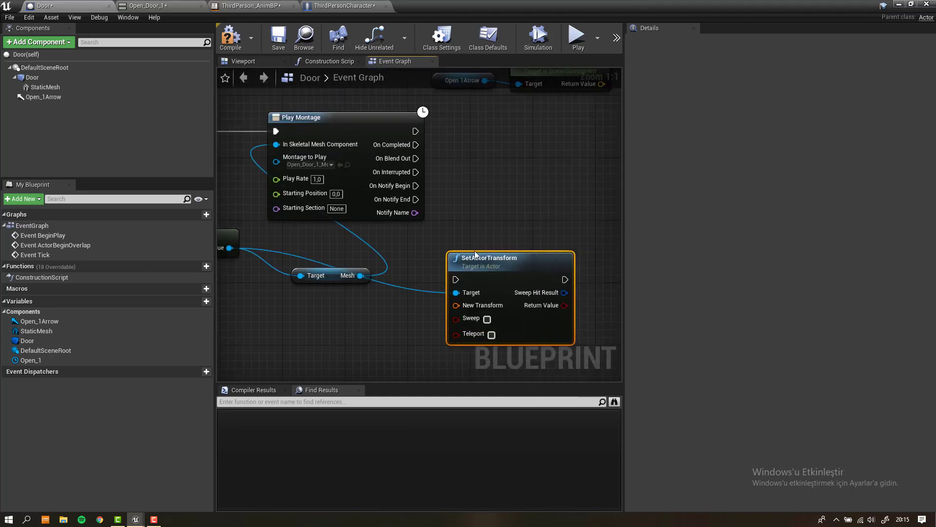
{"action": "left_click_drag", "start_coordinate": [475, 254], "coordinate": [538, 127]}
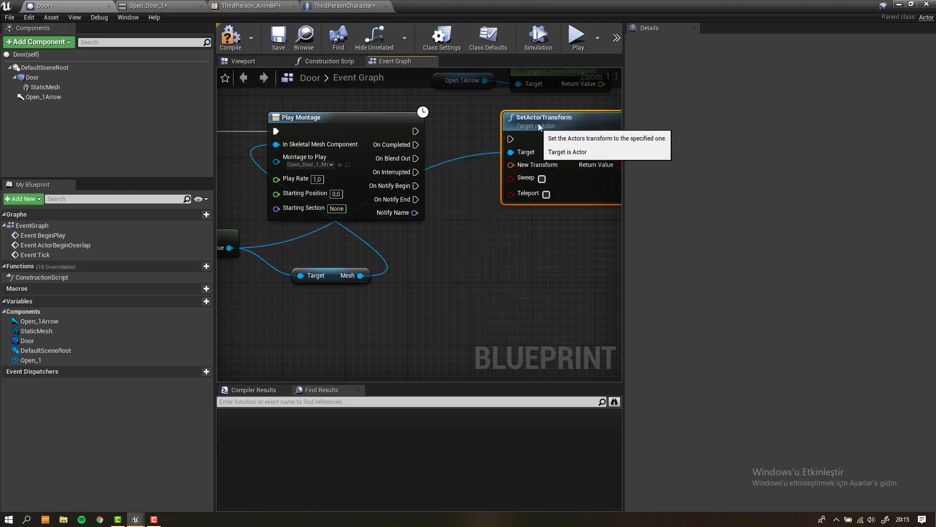
{"action": "right_click_drag", "start_coordinate": [463, 124], "coordinate": [401, 165]}
{"action": "left_click_drag", "start_coordinate": [452, 158], "coordinate": [491, 157]}
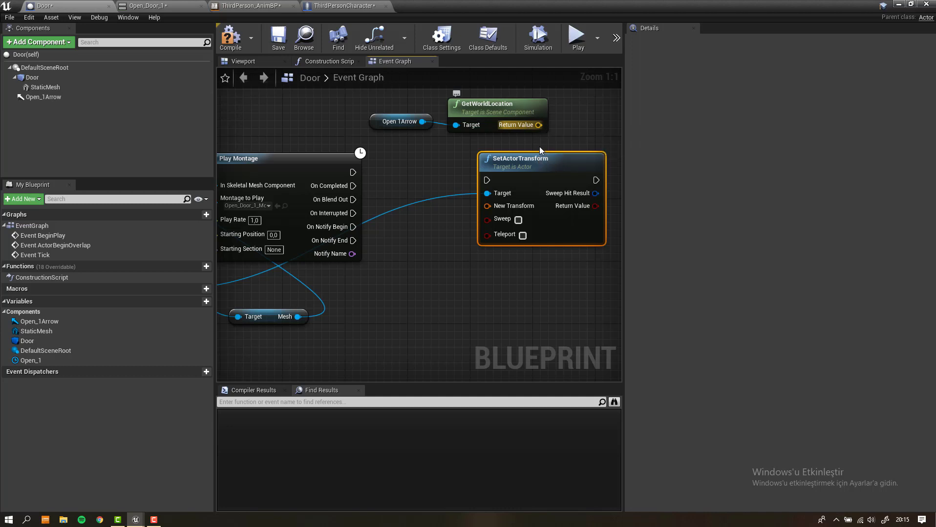
{"action": "left_click_drag", "start_coordinate": [548, 168], "coordinate": [579, 160]}
- Try splitting New Transform for the arrow's location, then recombine it and delete GetWorldLocation
{"action": "right_click", "coordinate": [518, 199]}
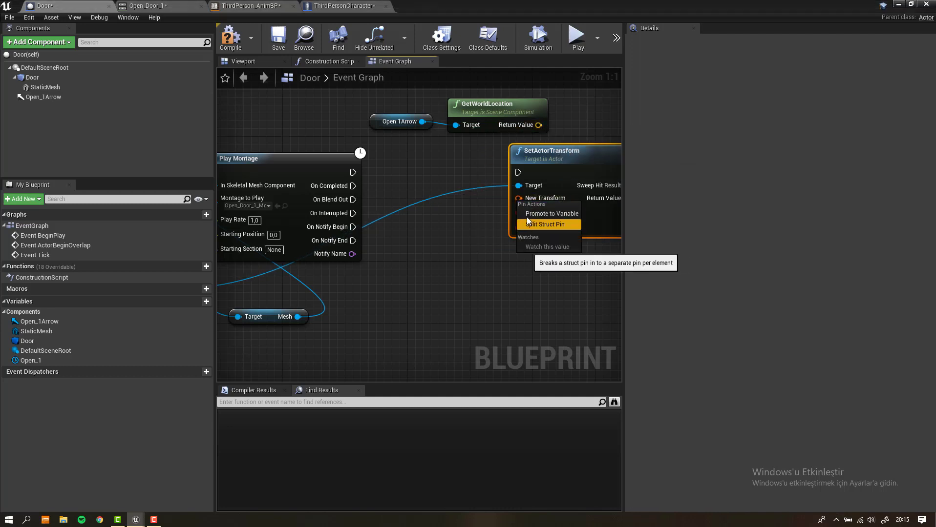
{"action": "left_click", "coordinate": [530, 228]}
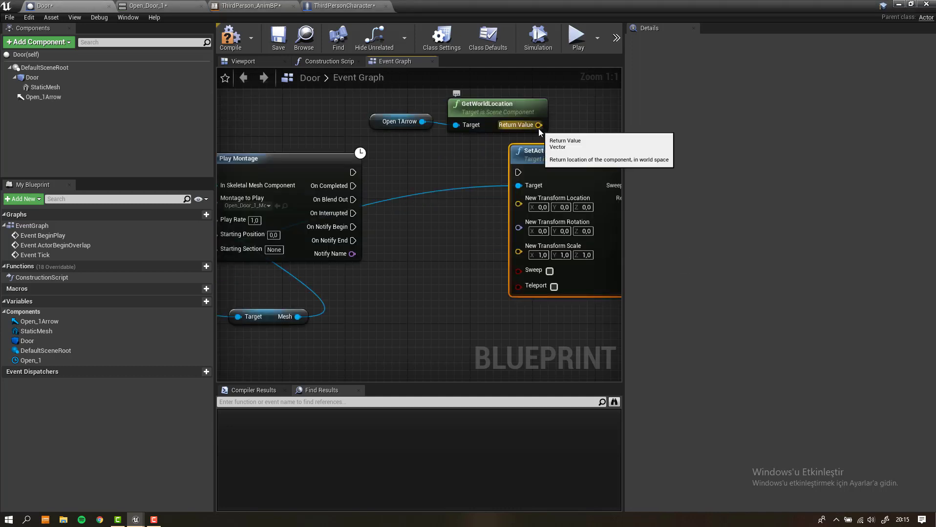
{"action": "left_click_drag", "start_coordinate": [538, 125], "coordinate": [517, 200]}
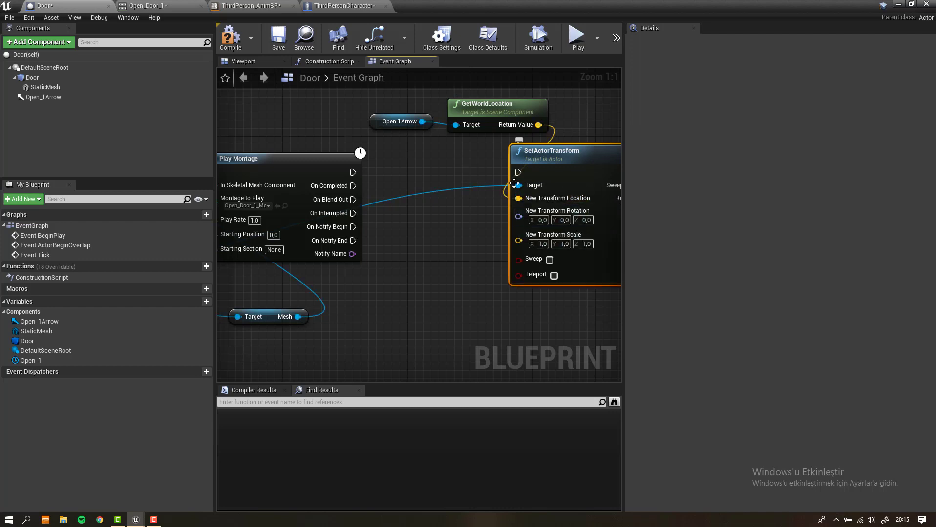
{"action": "left_click", "coordinate": [539, 126], "text": "alt"}
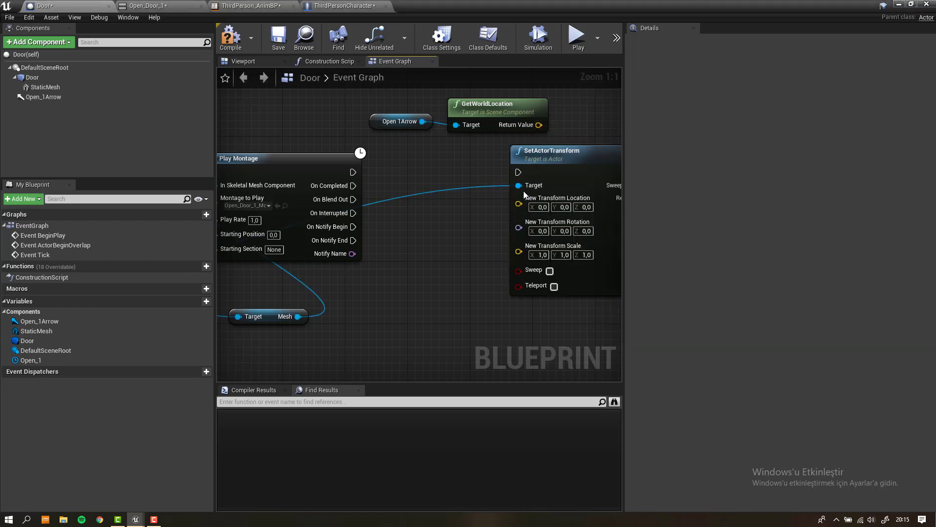
{"action": "right_click", "coordinate": [519, 205]}
{"action": "left_click", "coordinate": [547, 240]}
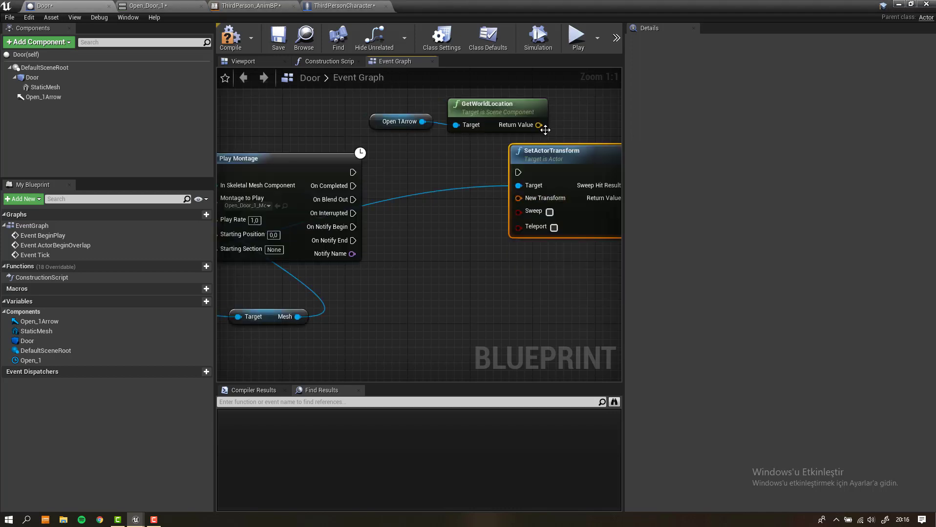
{"action": "left_click", "coordinate": [522, 117]}
{"action": "key", "text": "Delete"}
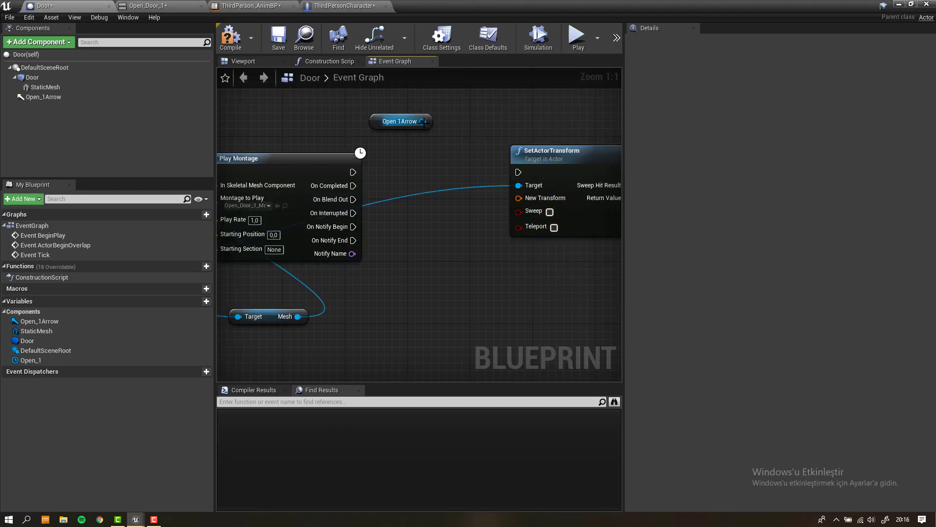
- Wire Open 1Arrow's GetWorldTransform into New Transform, then return to the level editor
{"action": "left_click_drag", "start_coordinate": [455, 118], "coordinate": [456, 117]}
{"action": "type", "text": "get r"}
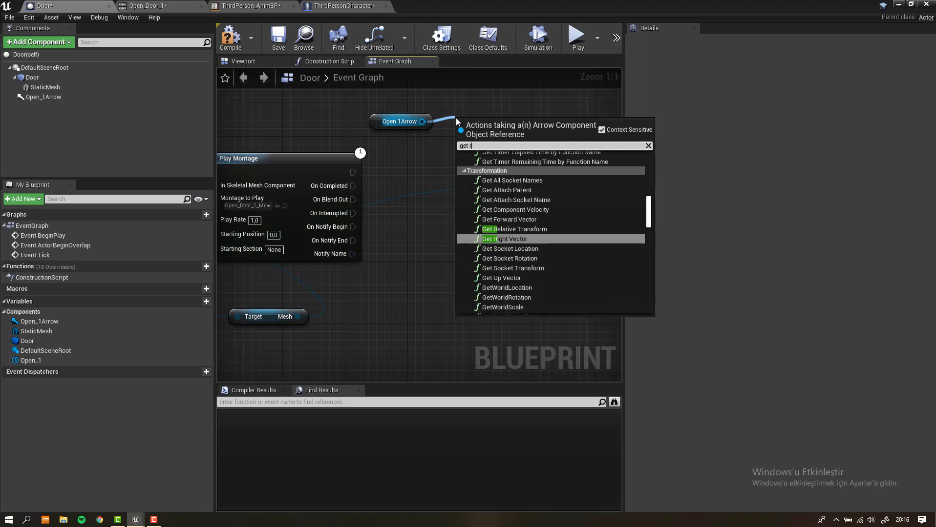
{"action": "key", "text": "BackSpace"}
{"action": "type", "text": "transform"}
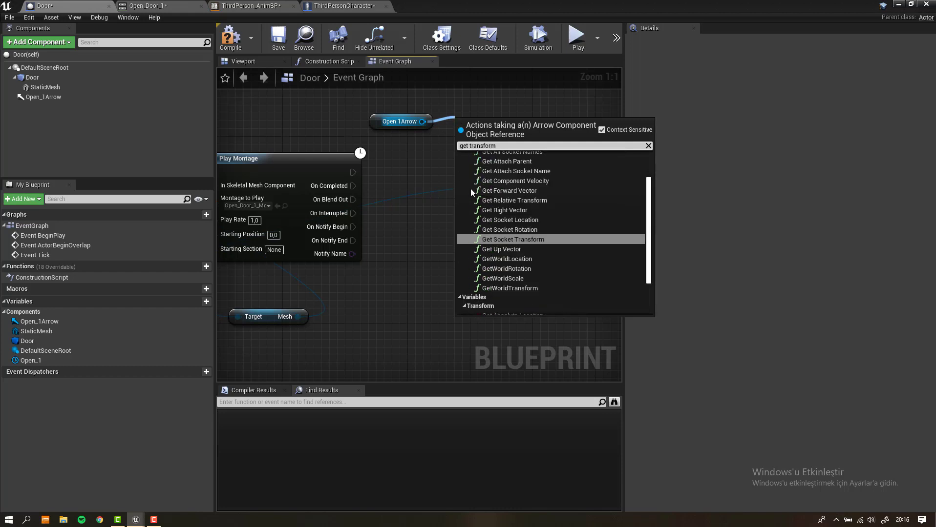
{"action": "left_click", "coordinate": [529, 288]}
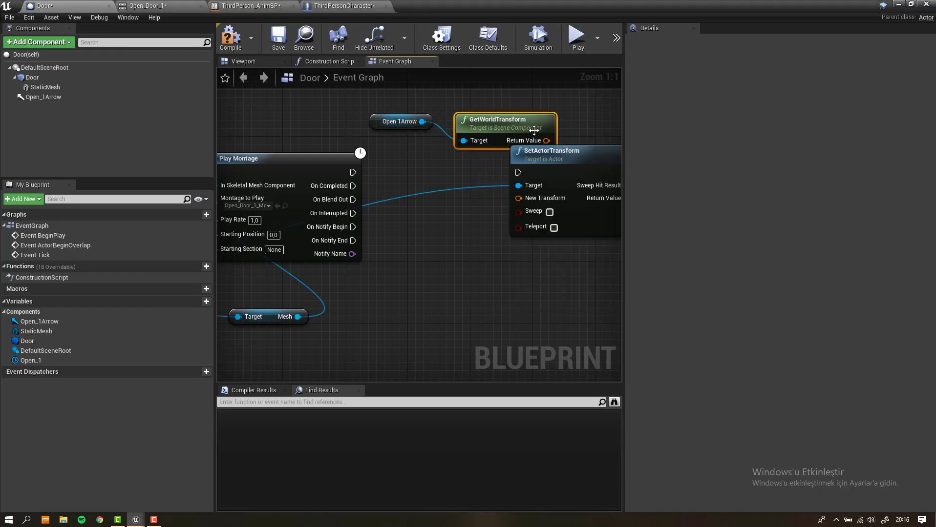
{"action": "left_click_drag", "start_coordinate": [546, 141], "coordinate": [532, 204]}
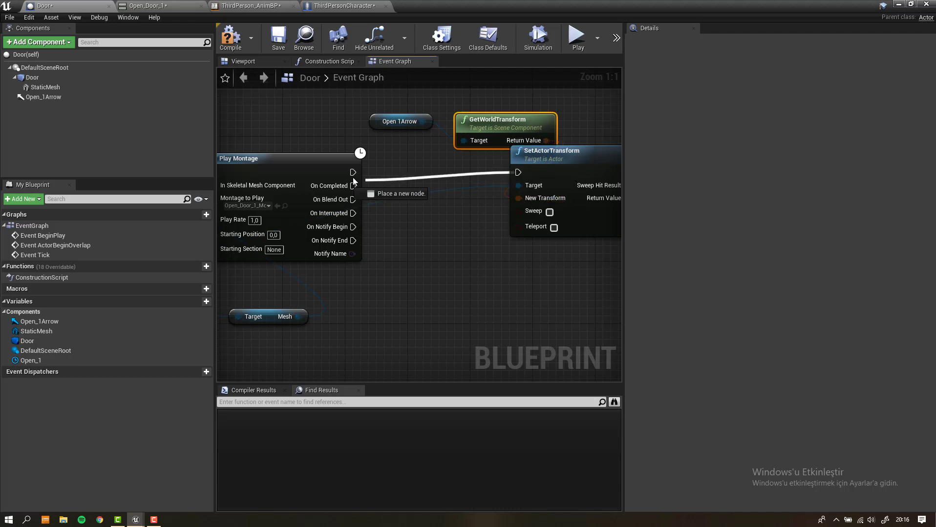
{"action": "left_click", "coordinate": [902, 4]}
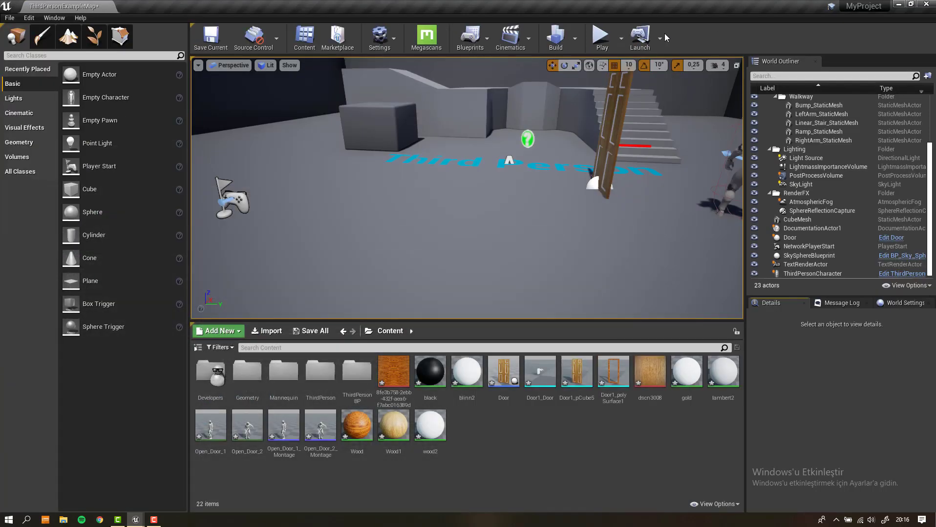
- Play the level, walk the character to the door and trigger it open
{"action": "left_click", "coordinate": [599, 38]}
{"action": "key", "text": "w"}
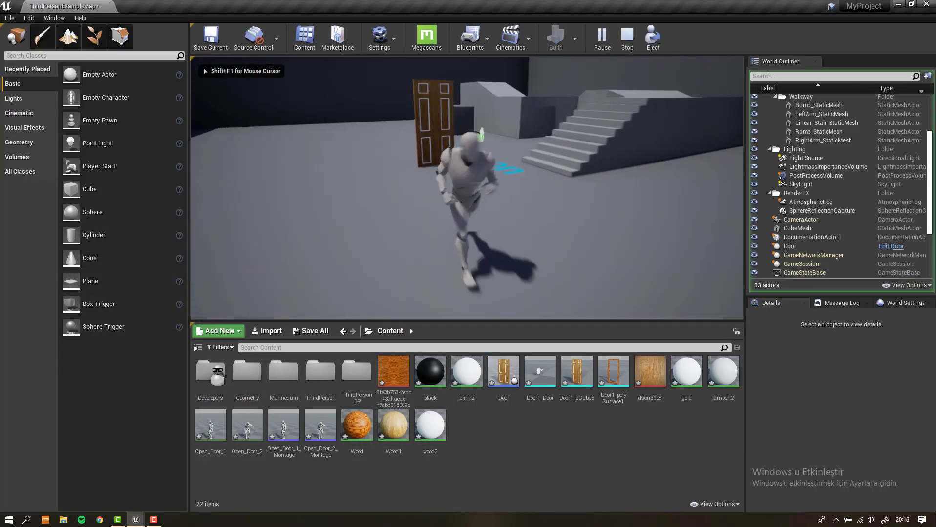
{"action": "key", "text": "e"}
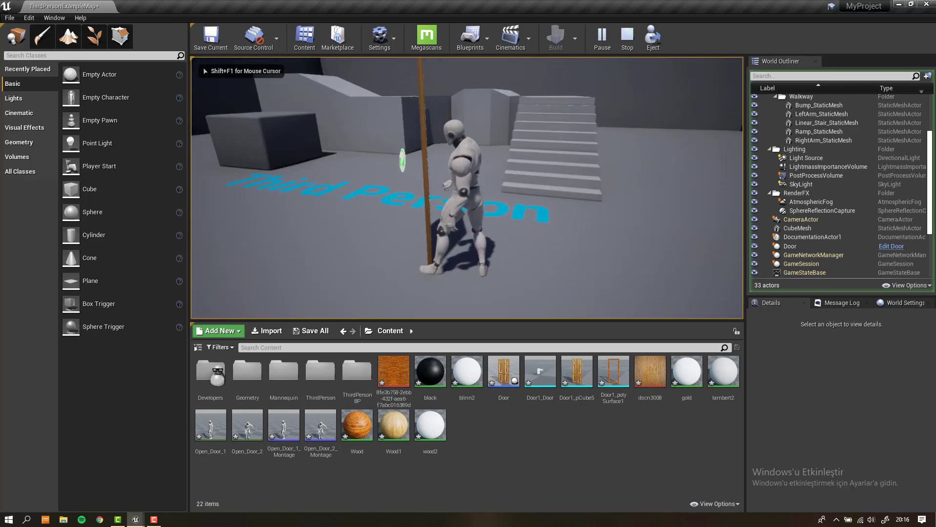
{"action": "key", "text": "e"}
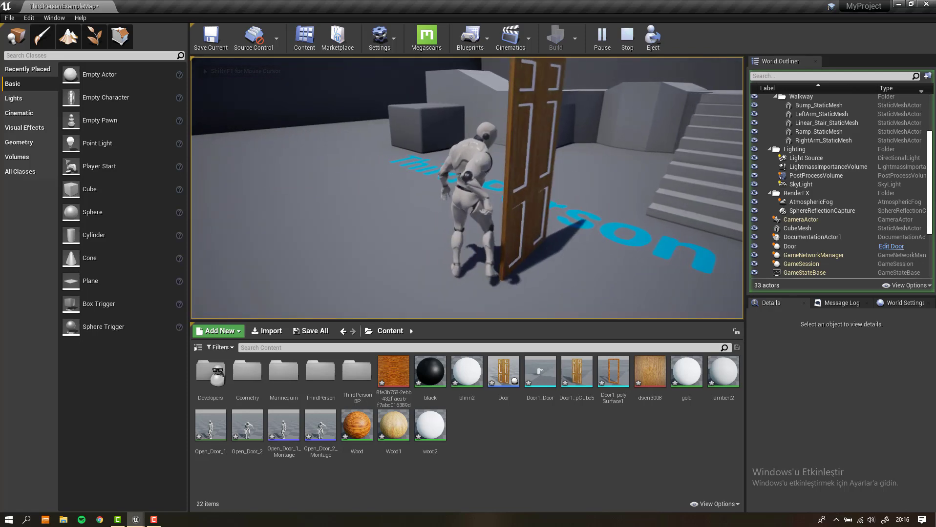
{"action": "key", "text": "w"}
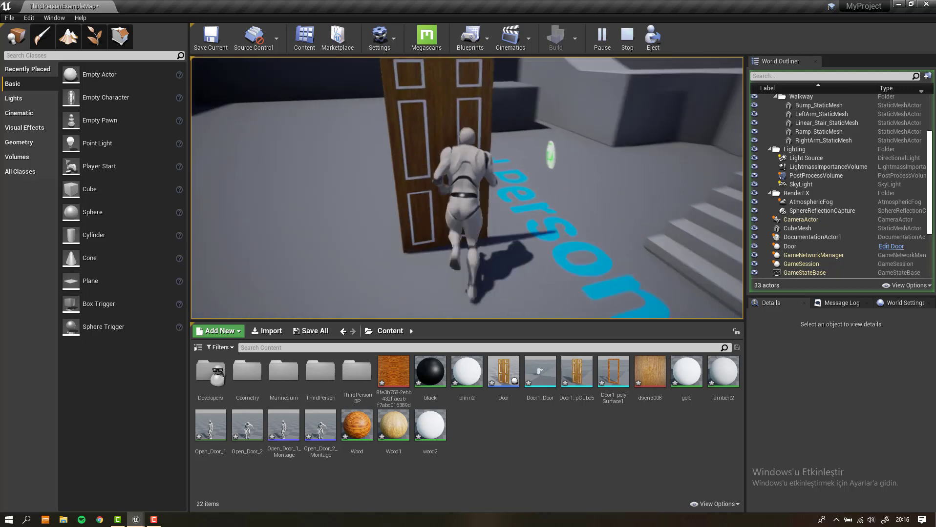
{"action": "key", "text": "d"}
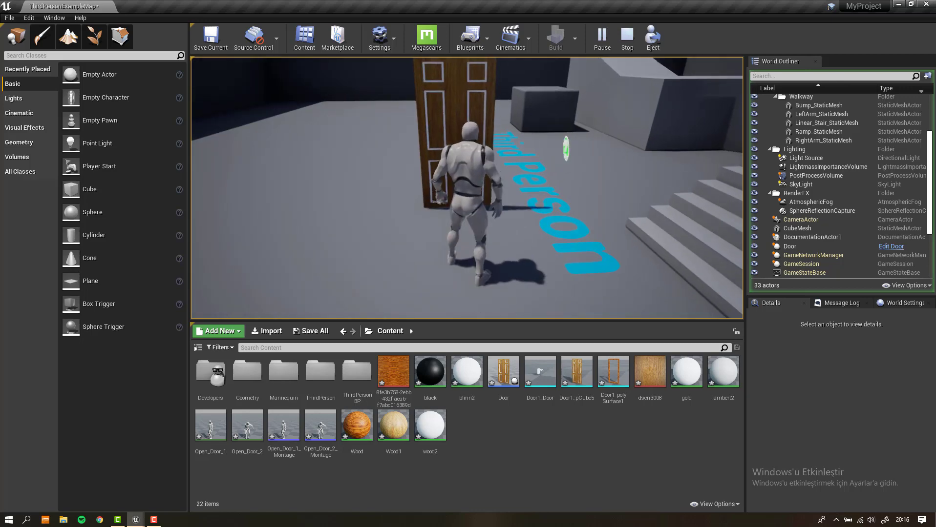
{"action": "left_click", "coordinate": [520, 159]}
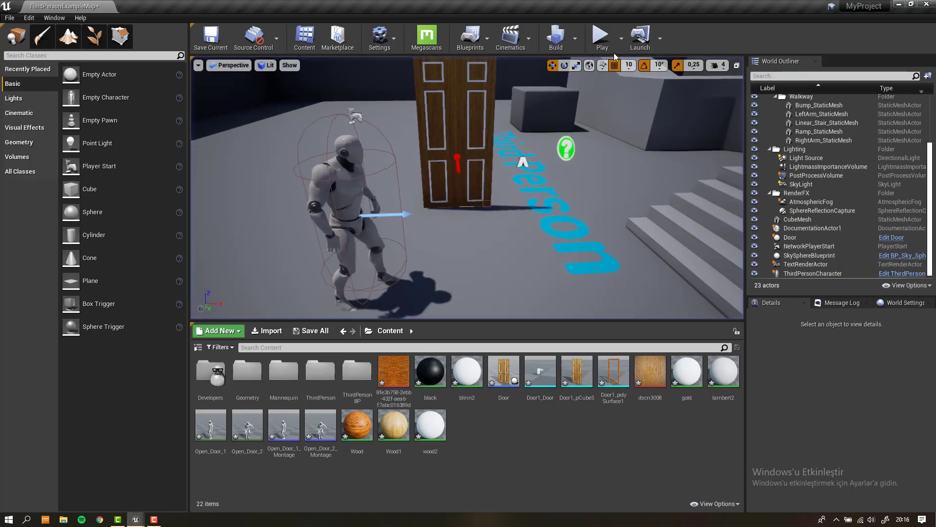
{"action": "key", "text": "e"}
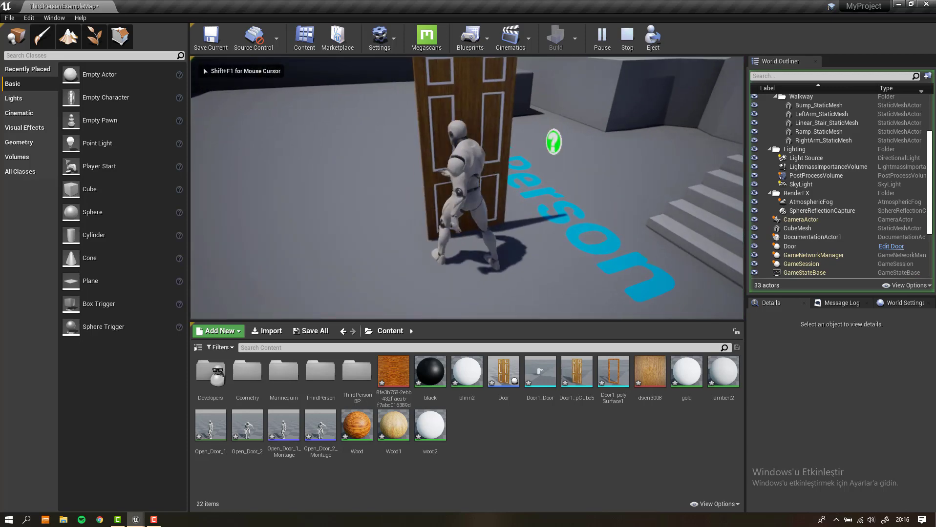
{"action": "key", "text": "w"}
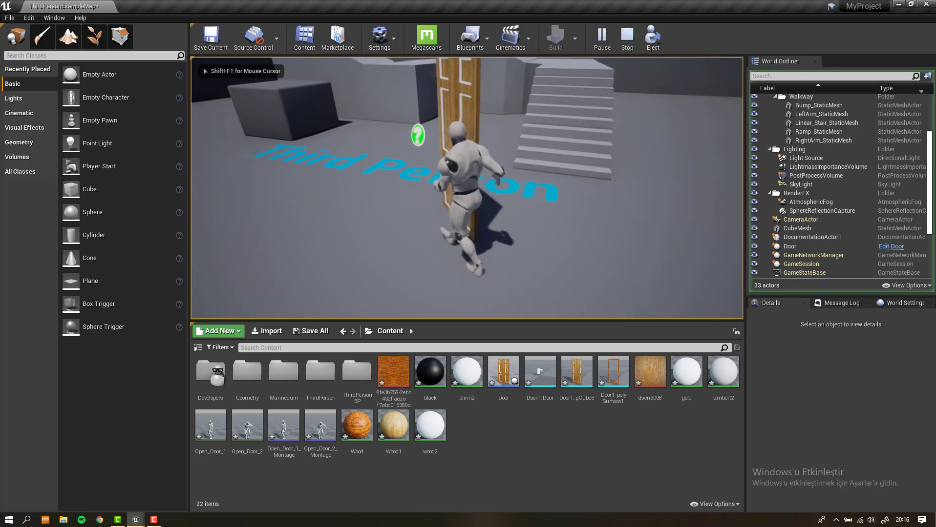
{"action": "key", "text": "a"}
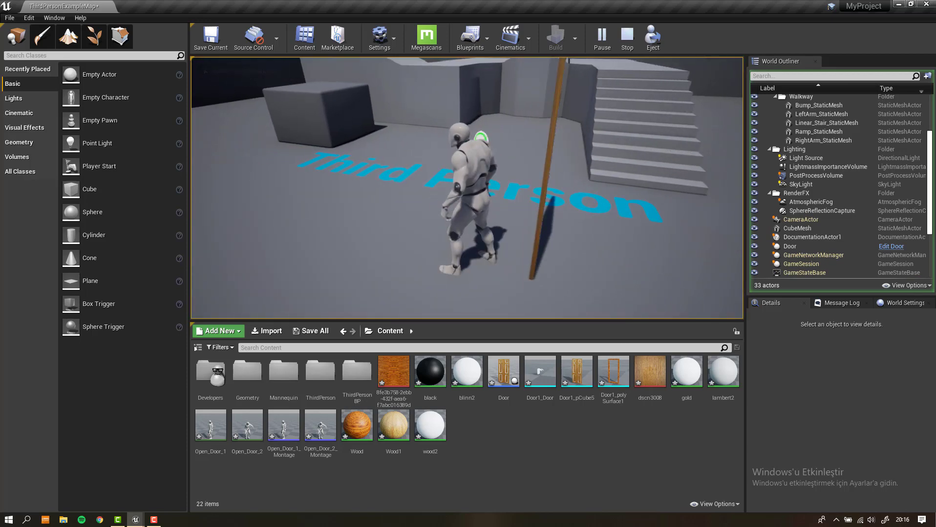
- Stop the session, play again and reopen the door to retest
{"action": "key", "text": "Escape"}
{"action": "left_click", "coordinate": [602, 47]}
{"action": "key", "text": "a"}
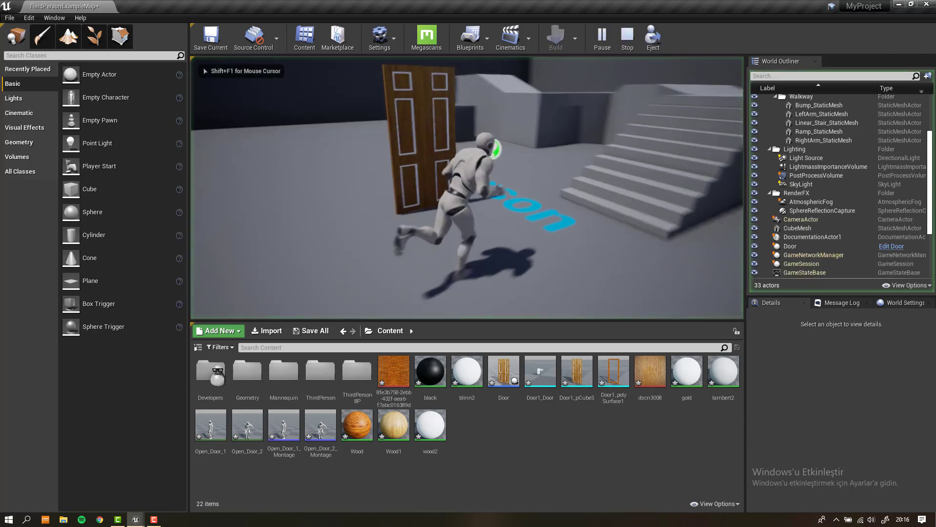
{"action": "key", "text": "e"}
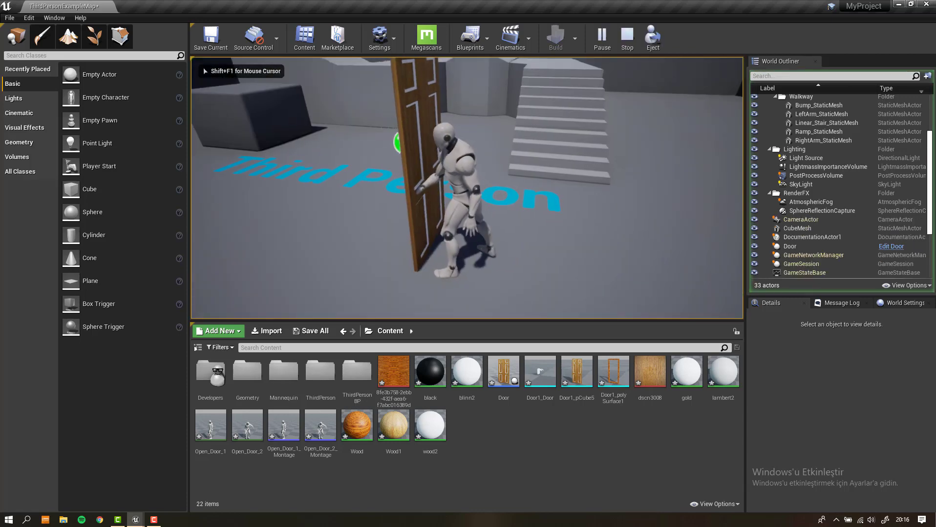
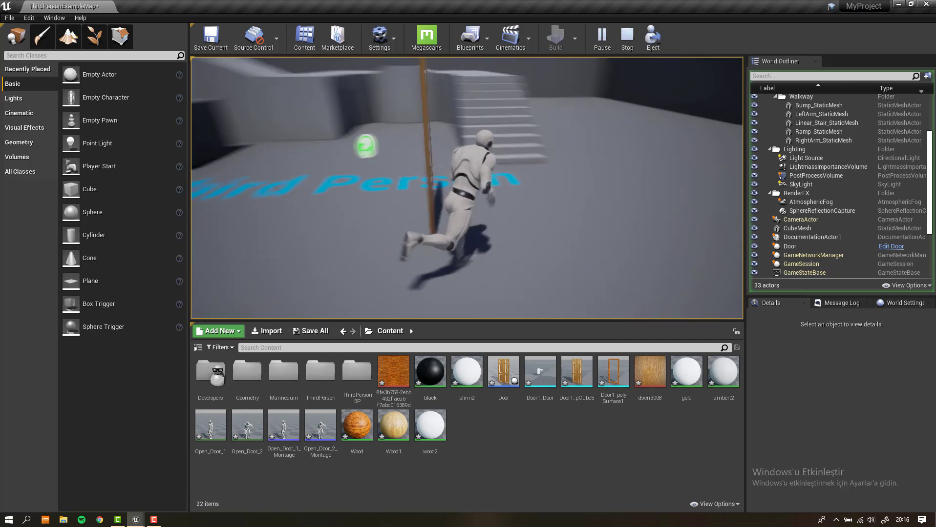
- Press Esc to end the running play test
{"action": "key", "text": "Escape"}
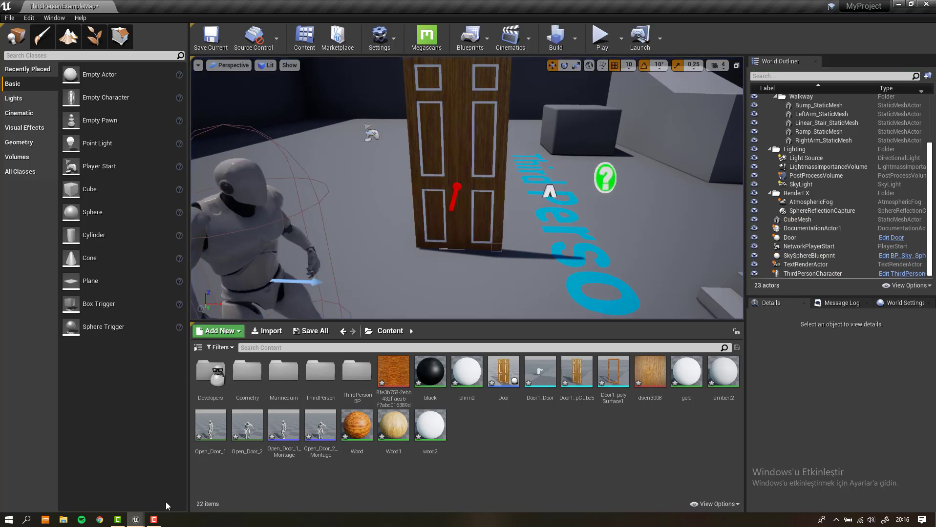
- Add a Set Collision Enabled node for StaticMesh, run right after SetActorTransform
{"action": "left_click", "coordinate": [189, 505]}
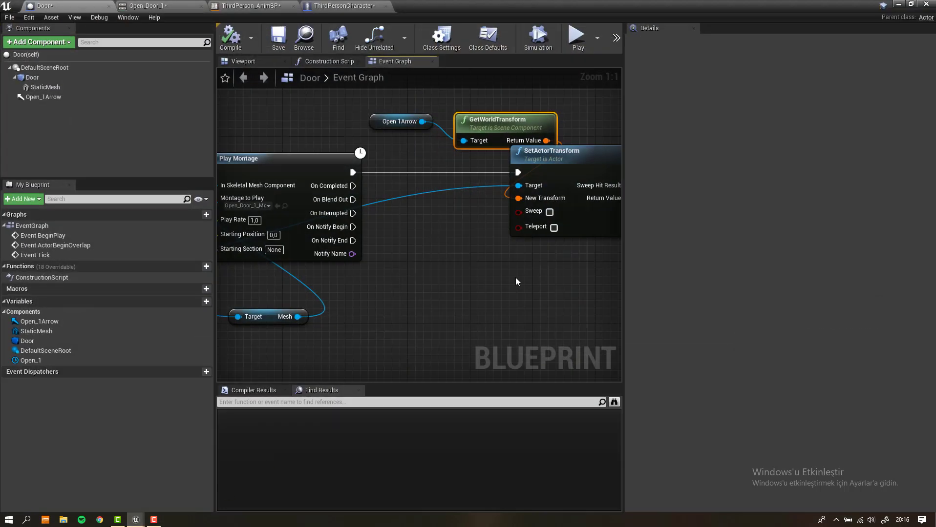
{"action": "scroll", "coordinate": [517, 282], "scroll_direction": "down", "scroll_amount": 1}
{"action": "scroll", "coordinate": [476, 213], "scroll_direction": "down", "scroll_amount": 2}
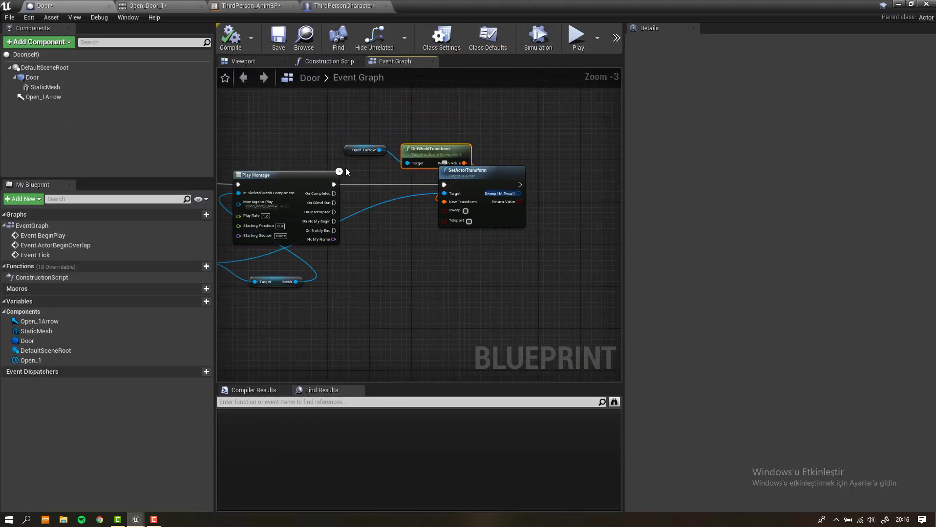
{"action": "mouse_move", "coordinate": [34, 88]}
{"action": "left_mouse_down"}
{"action": "mouse_move", "coordinate": [512, 144]}
{"action": "mouse_move", "coordinate": [581, 163]}
{"action": "left_mouse_up"}
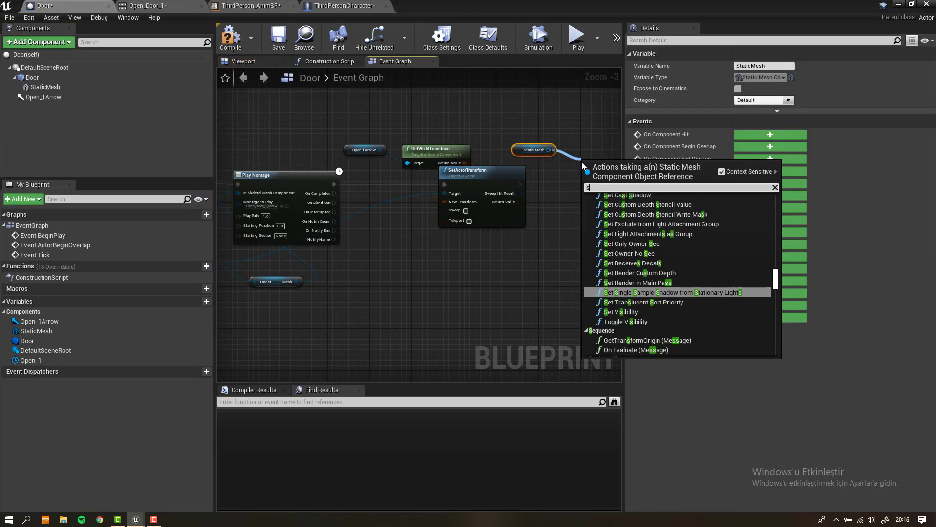
{"action": "type", "text": "set en"}
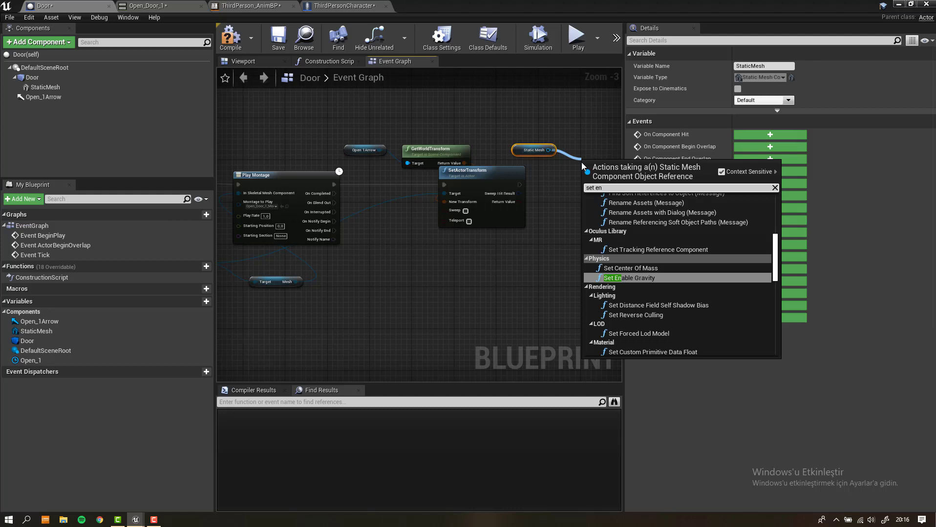
{"action": "type", "text": "able coll"}
{"action": "key", "text": "Return"}
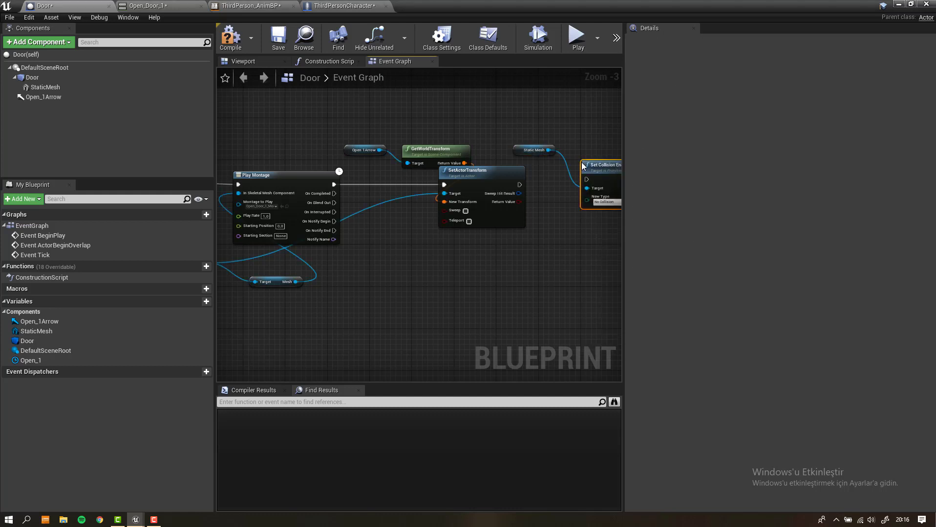
{"action": "scroll", "coordinate": [479, 174], "scroll_direction": "up", "scroll_amount": 3}
{"action": "left_click_drag", "start_coordinate": [474, 170], "coordinate": [434, 172]}
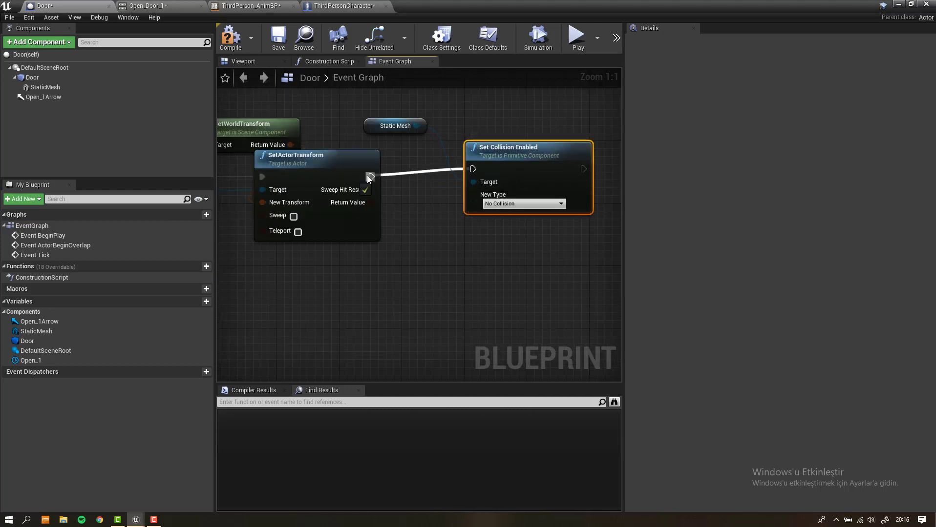
{"action": "left_click_drag", "start_coordinate": [368, 178], "coordinate": [370, 177]}
- Paste a copy on Open_1's Finished set to Query and Physics, then start a play test
{"action": "scroll", "coordinate": [338, 223], "scroll_direction": "down", "scroll_amount": 5}
{"action": "right_click_drag", "start_coordinate": [339, 224], "coordinate": [393, 223]}
{"action": "scroll", "coordinate": [380, 191], "scroll_direction": "up", "scroll_amount": 5}
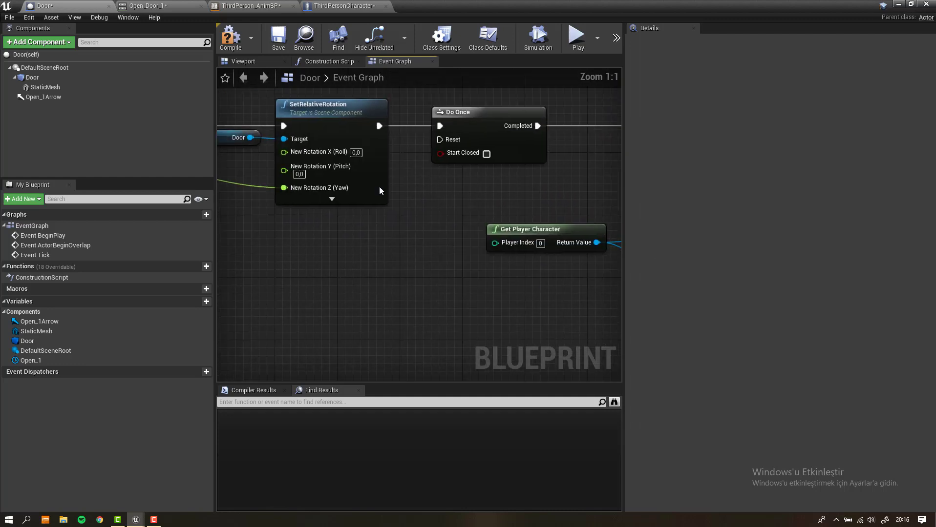
{"action": "right_click_drag", "start_coordinate": [381, 191], "coordinate": [458, 187]}
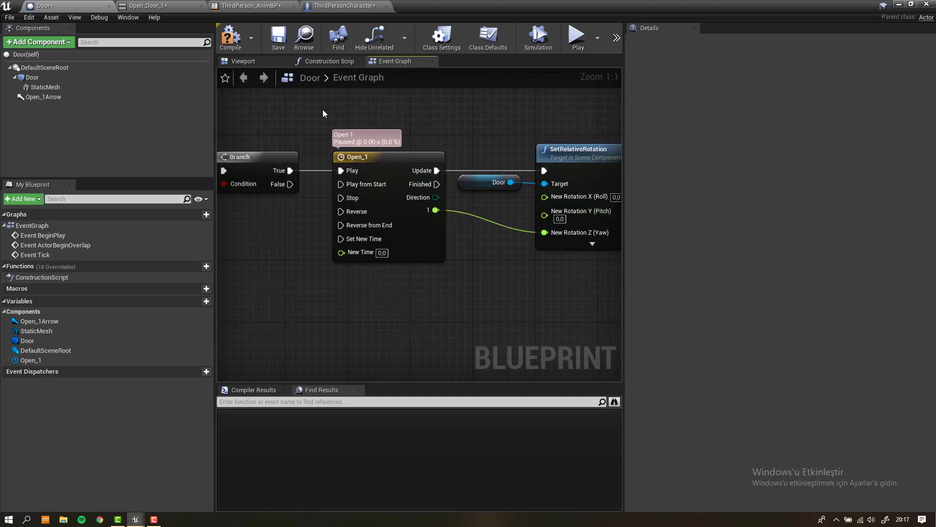
{"action": "right_click_drag", "start_coordinate": [466, 345], "coordinate": [428, 159]}
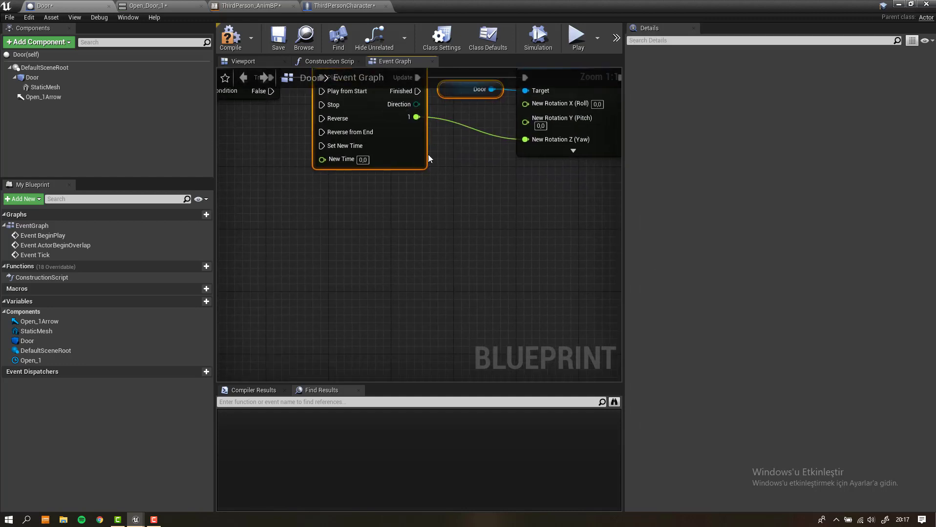
{"action": "scroll", "coordinate": [489, 188], "scroll_direction": "down", "scroll_amount": 5}
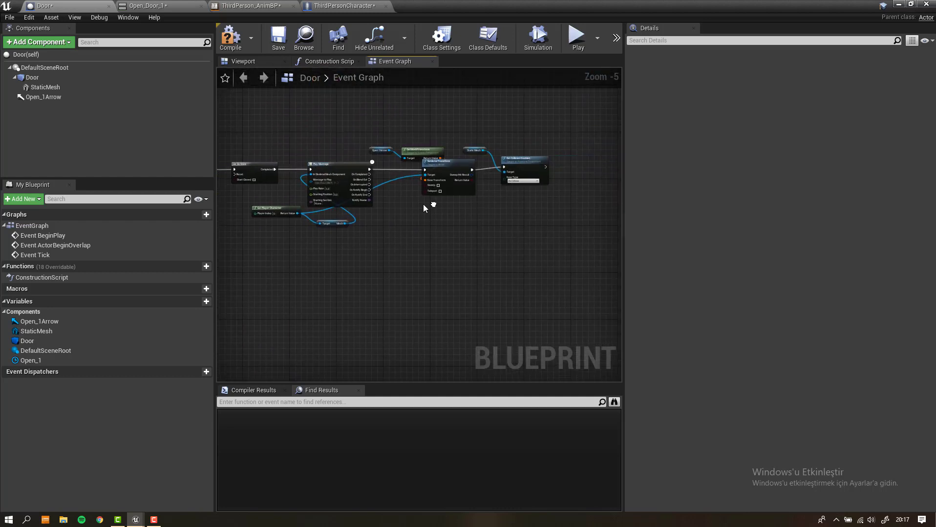
{"action": "scroll", "coordinate": [528, 228], "scroll_direction": "up", "scroll_amount": 2}
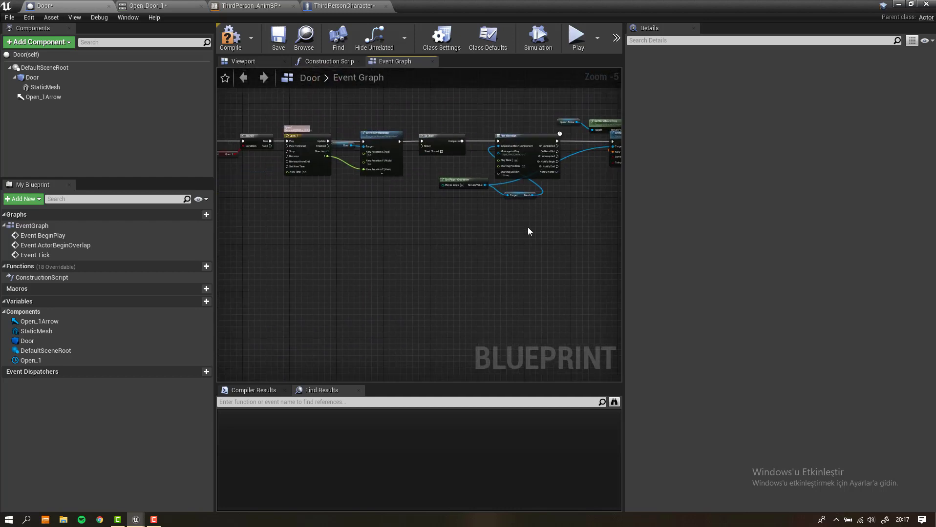
{"action": "scroll", "coordinate": [528, 228], "scroll_direction": "up", "scroll_amount": 1}
{"action": "scroll", "coordinate": [406, 136], "scroll_direction": "up", "scroll_amount": 2}
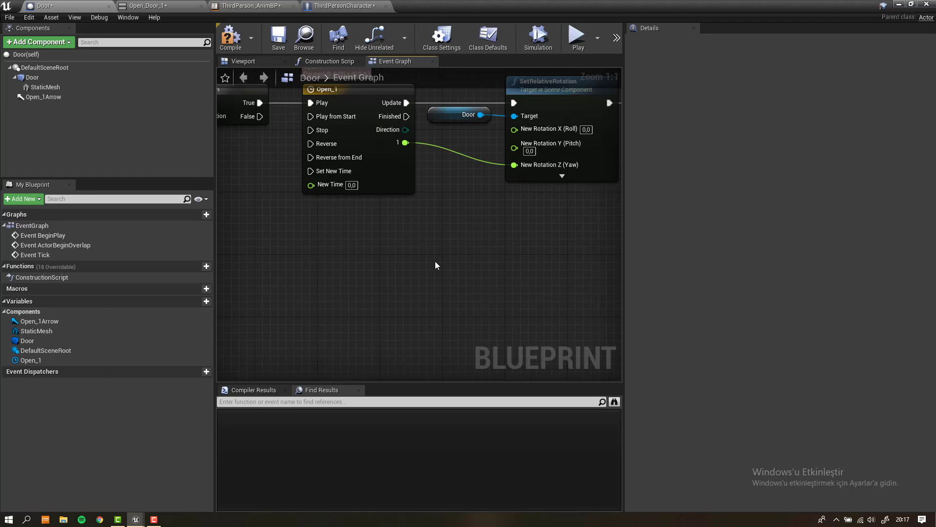
{"action": "key", "text": "ctrl+v"}
{"action": "left_click_drag", "start_coordinate": [406, 116], "coordinate": [498, 298]}
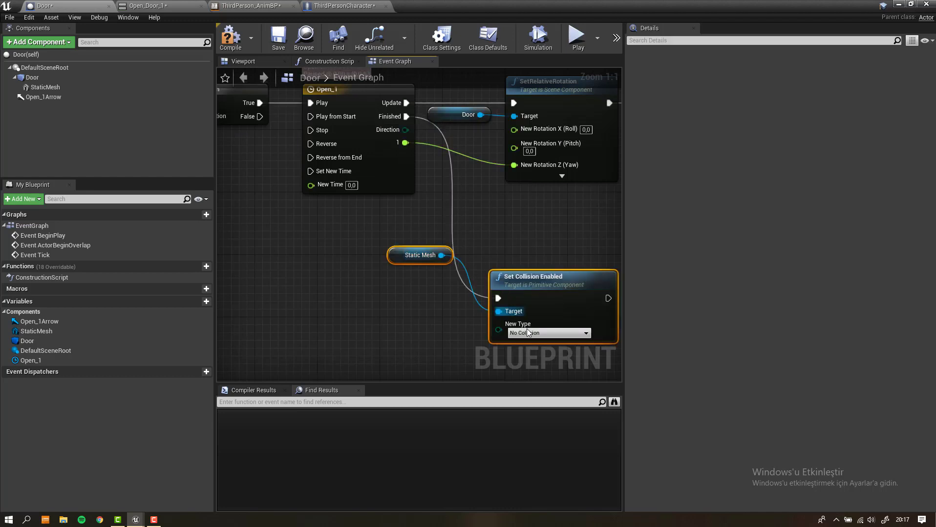
{"action": "left_click", "coordinate": [547, 360]}
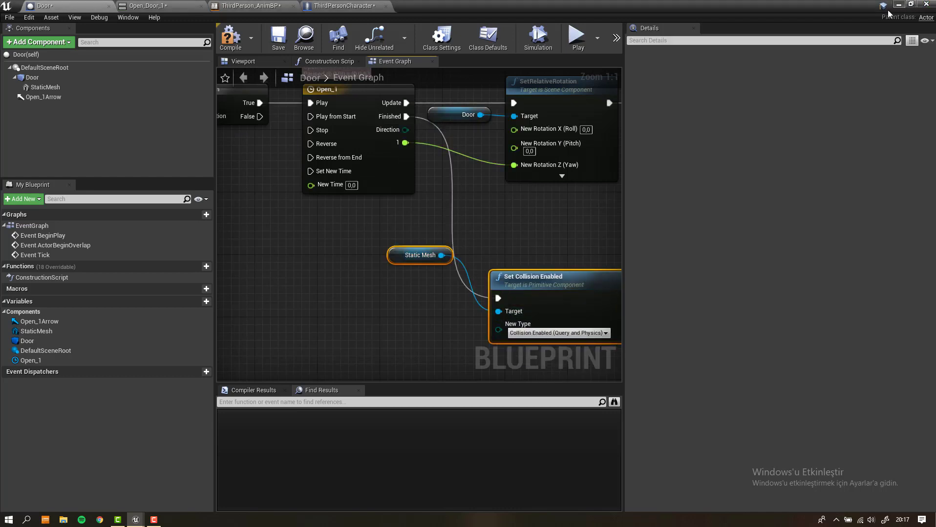
{"action": "left_click", "coordinate": [899, 5]}
{"action": "left_click", "coordinate": [602, 37]}
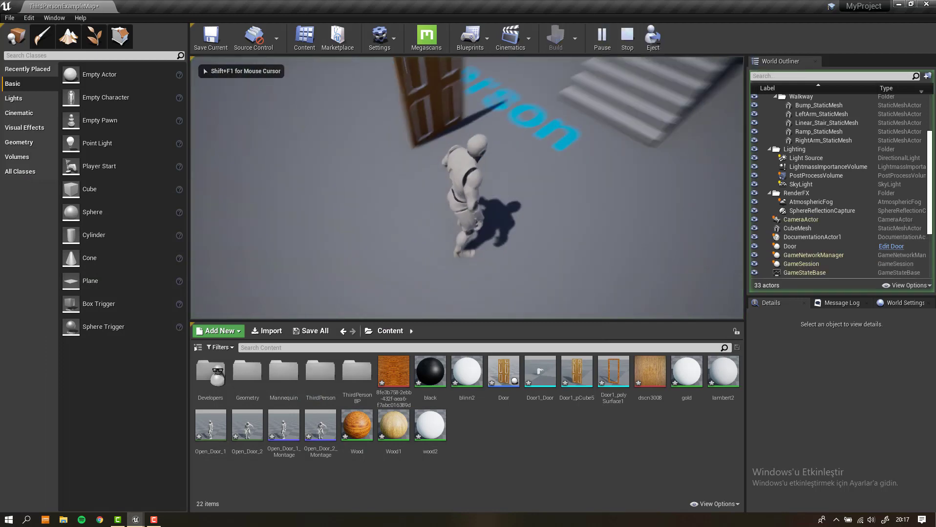
- Walk the character forward through the opening door, then end the play test
{"action": "key", "text": "w"}
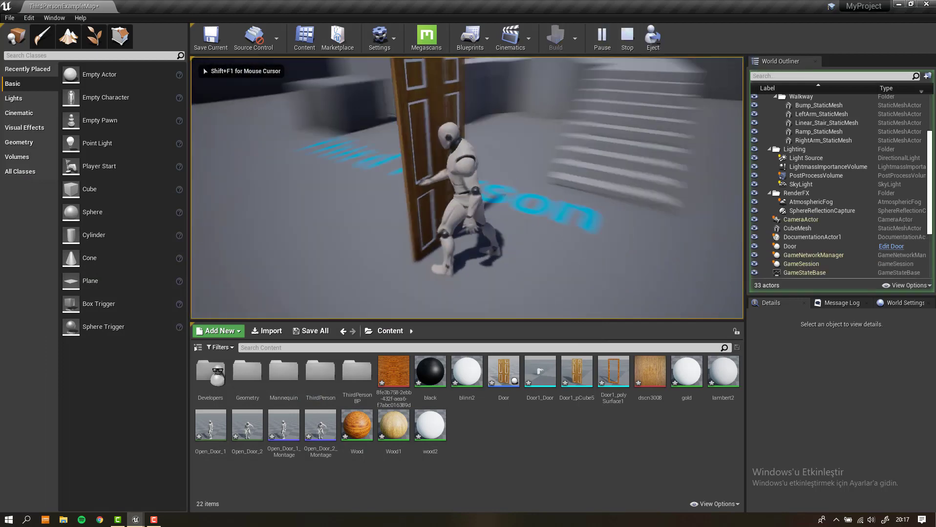
{"action": "key", "text": "w"}
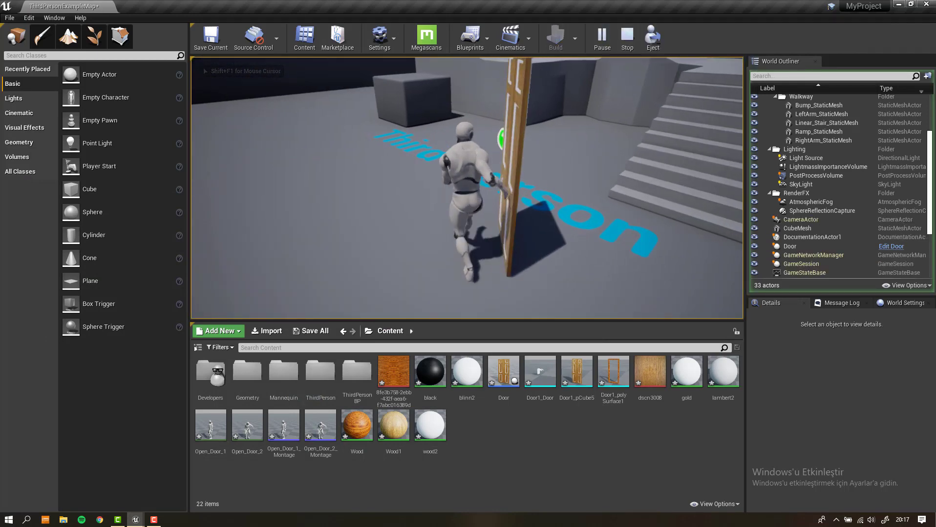
{"action": "key", "text": "w"}
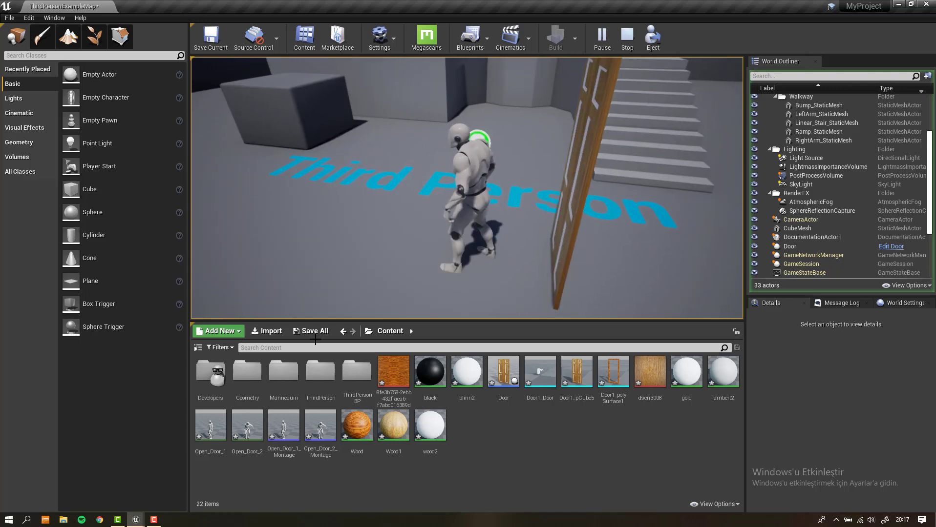
{"action": "key", "text": "Escape"}
- Bring back the Door Blueprint's viewport and select the Open_1Arrow component
{"action": "mouse_move", "coordinate": [135, 520]}
{"action": "left_click", "coordinate": [197, 490]}
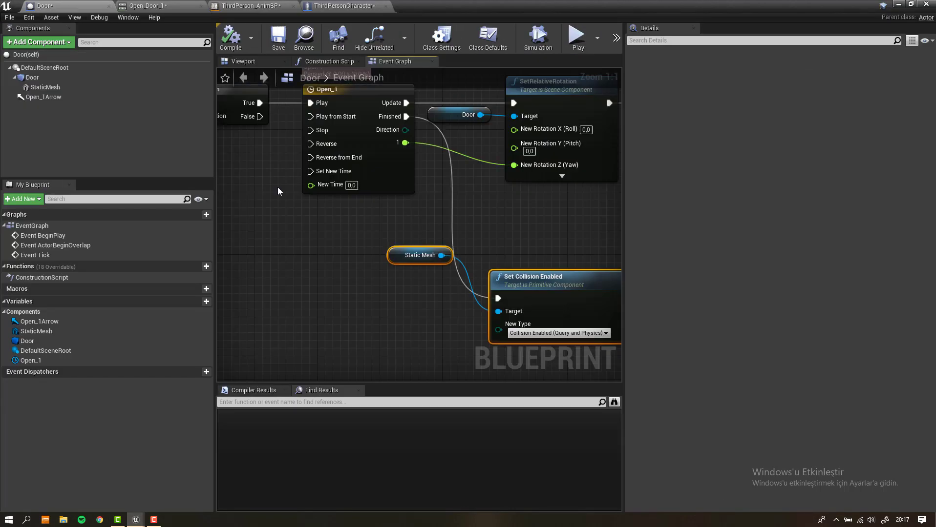
{"action": "left_click", "coordinate": [242, 61]}
{"action": "left_click", "coordinate": [351, 168]}
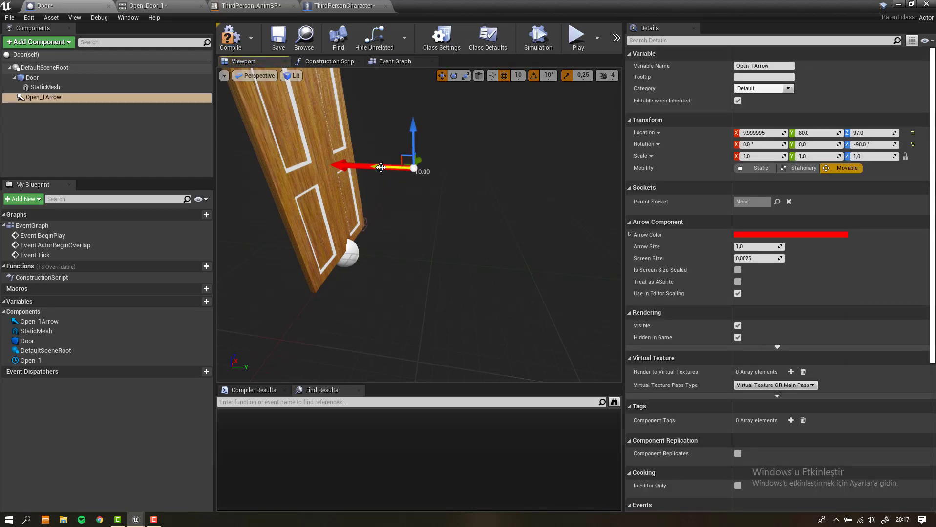
- Play-test walking the character to the door and away, then stop
{"action": "left_click", "coordinate": [897, 4]}
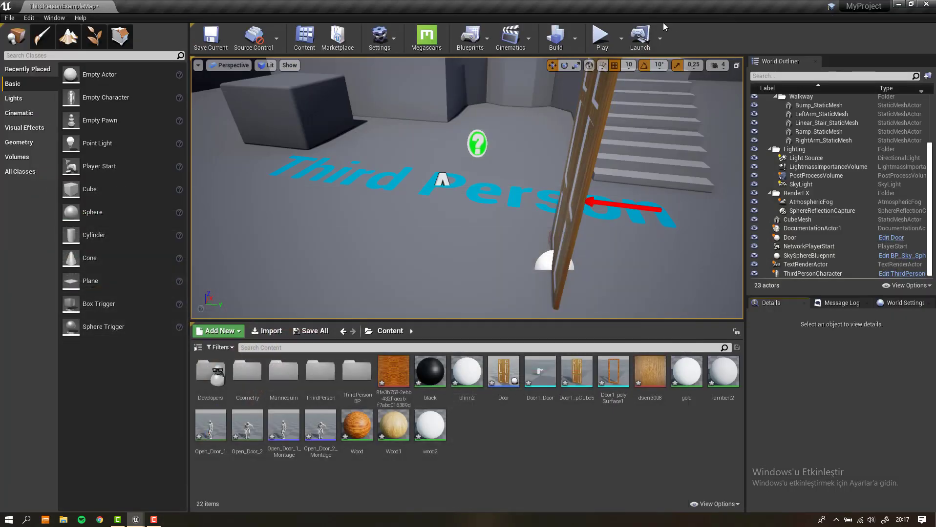
{"action": "left_click", "coordinate": [601, 35]}
{"action": "key", "text": "w"}
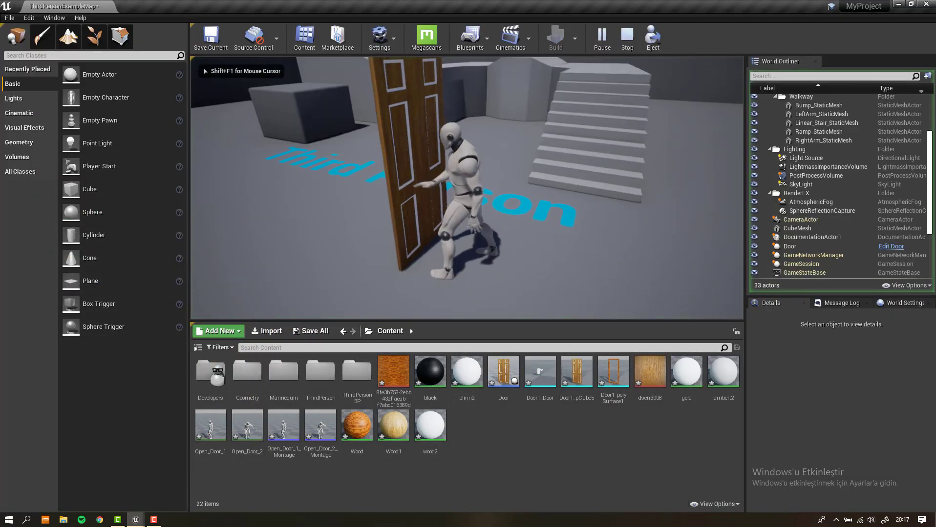
{"action": "key", "text": "a"}
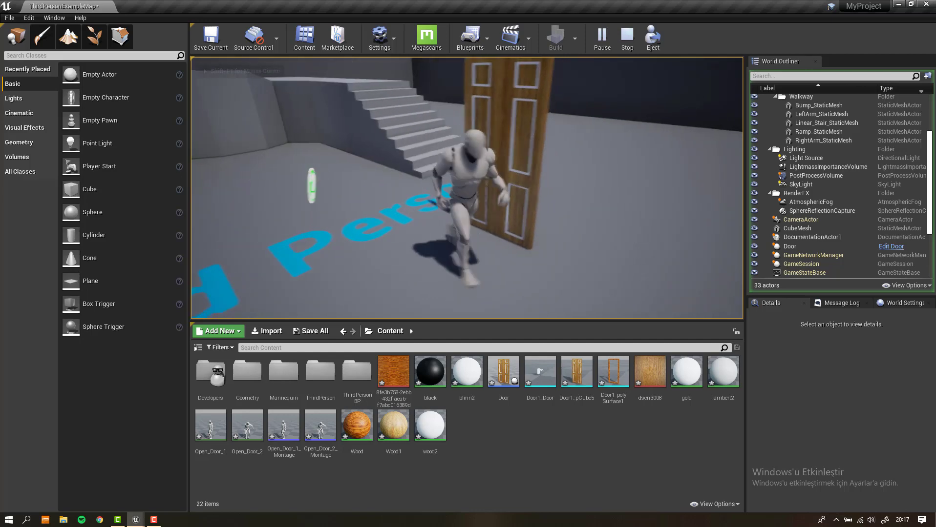
{"action": "key", "text": "Escape"}
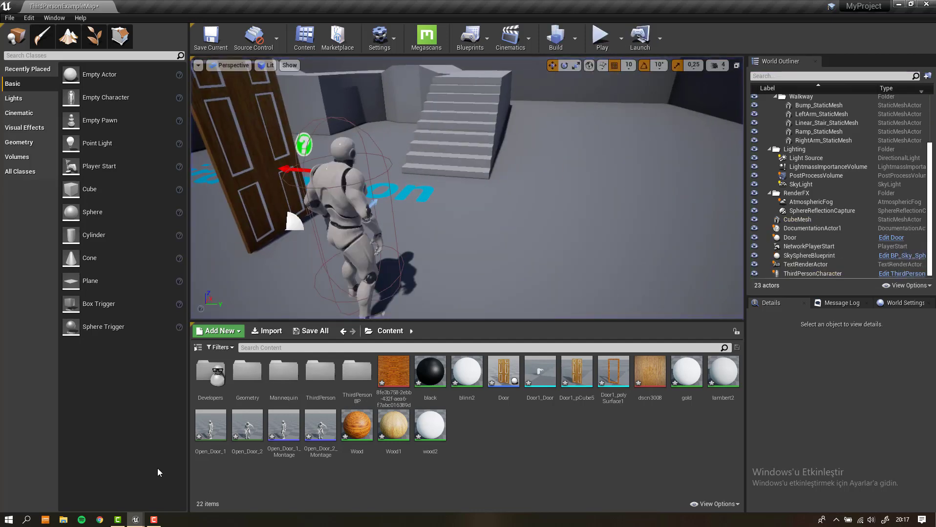
- Play-test again pushing the door open, then stop and restore the Door Blueprint editor
{"action": "left_click", "coordinate": [600, 37]}
{"action": "key", "text": "w"}
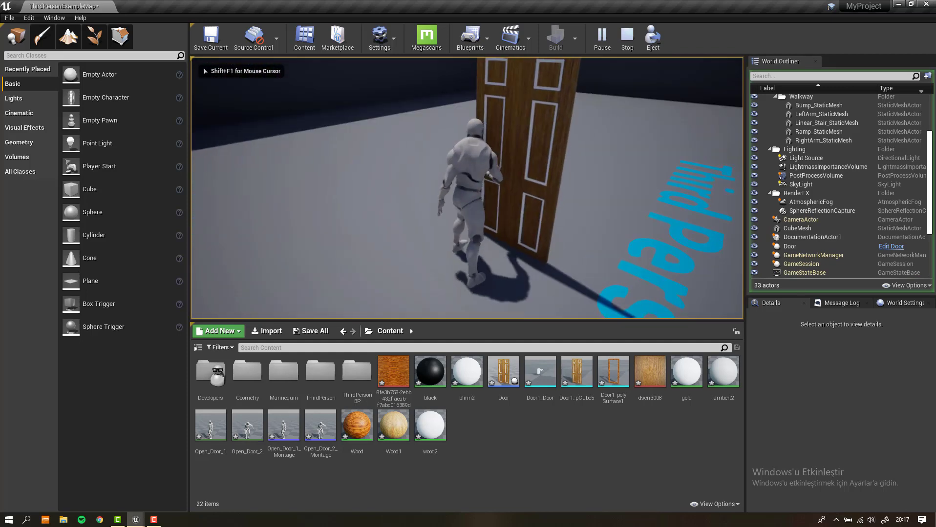
{"action": "key", "text": "a"}
{"action": "key", "text": "e"}
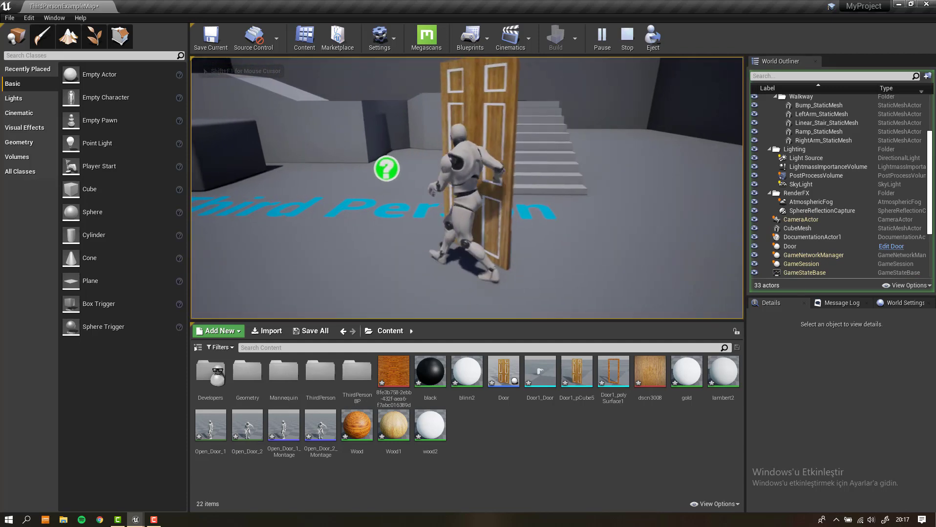
{"action": "key", "text": "Escape"}
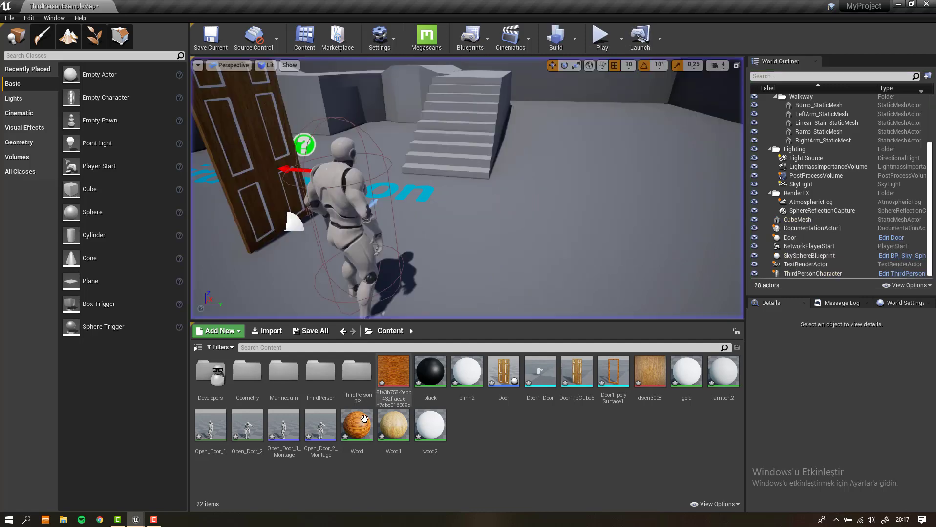
{"action": "mouse_move", "coordinate": [135, 519]}
{"action": "left_click", "coordinate": [195, 471]}
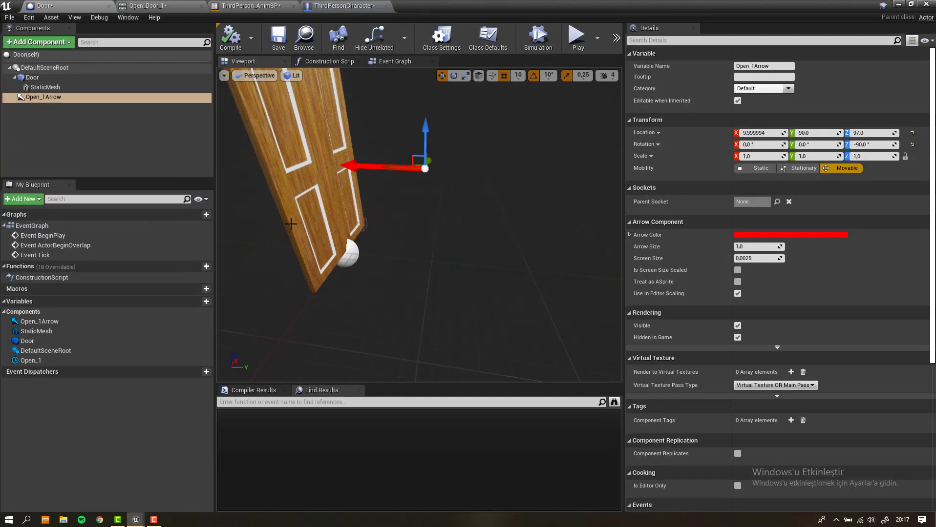
- Add a Box Collision component to the Door named Open_1_Overlap
{"action": "left_click", "coordinate": [390, 62]}
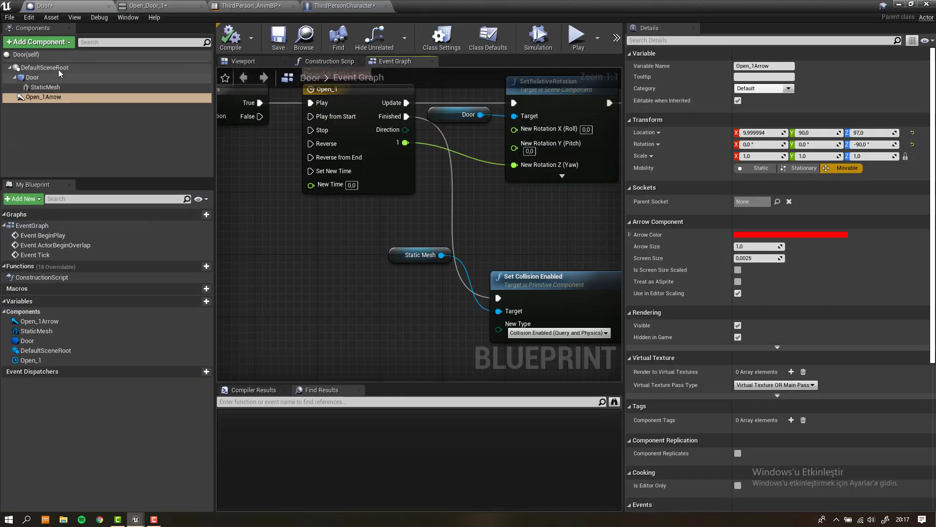
{"action": "left_click", "coordinate": [23, 41]}
{"action": "type", "text": "box"}
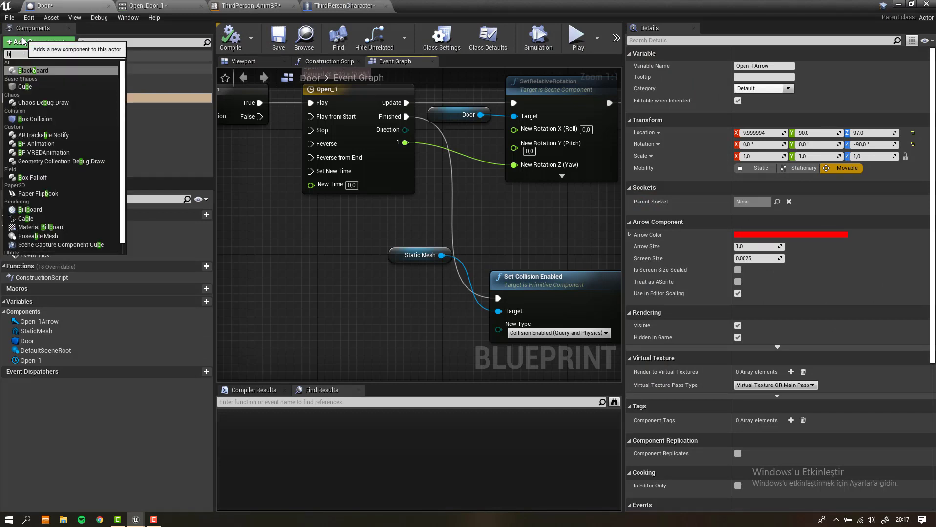
{"action": "key", "text": "Return"}
{"action": "type", "text": "Open_1_Overla"}
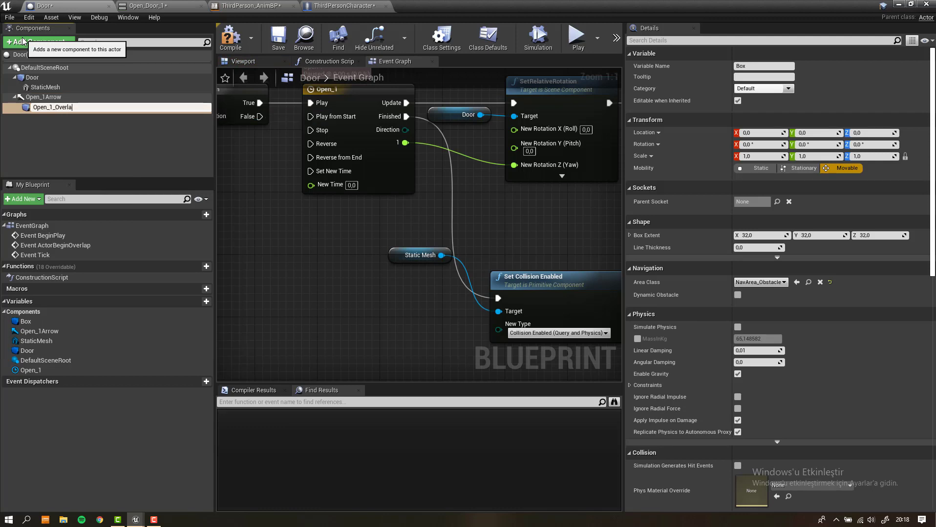
{"action": "type", "text": "p"}
{"action": "key", "text": "Return"}
- Add an On Component Begin Overlap event for Open_1_Overlap to the graph
{"action": "scroll", "coordinate": [801, 368], "scroll_direction": "down", "scroll_amount": 5}
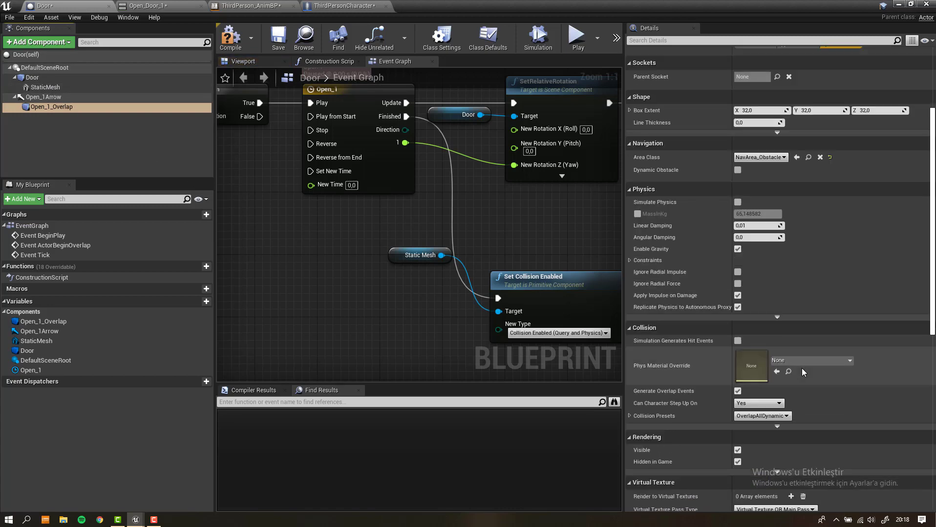
{"action": "scroll", "coordinate": [802, 368], "scroll_direction": "down", "scroll_amount": 5}
{"action": "scroll", "coordinate": [736, 320], "scroll_direction": "down", "scroll_amount": 5}
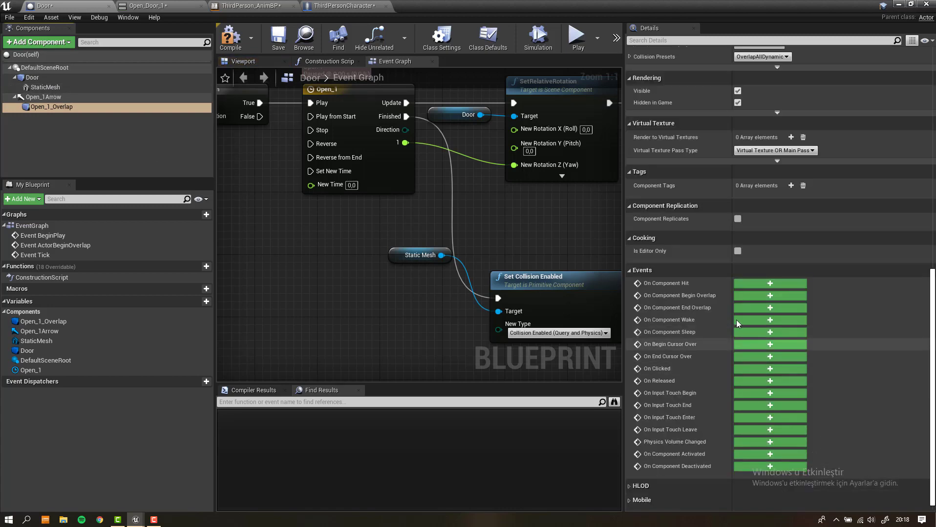
{"action": "left_click", "coordinate": [747, 296]}
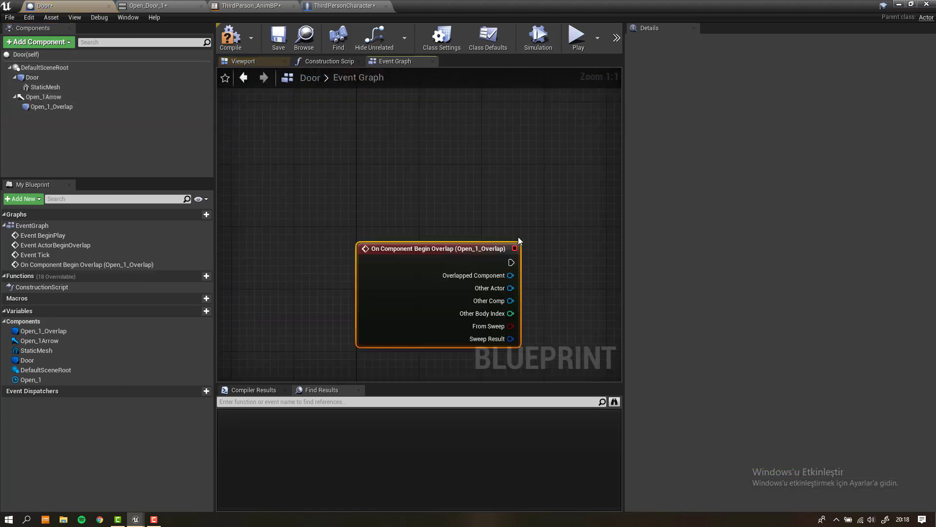
- Create Boolean Open_1Over, set it true after Begin Overlap, and compile
{"action": "left_click", "coordinate": [201, 311]}
{"action": "type", "text": "Open_1Over"}
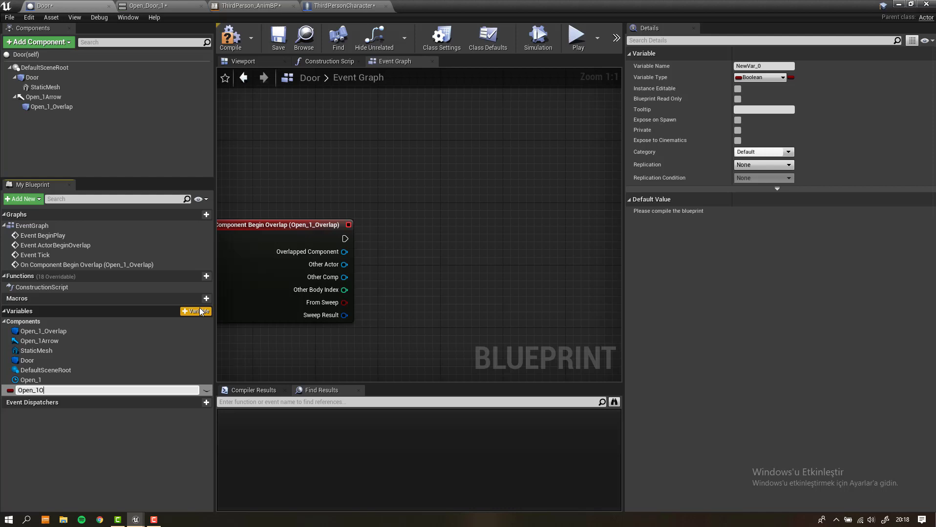
{"action": "key", "text": "Return"}
{"action": "left_click_drag", "start_coordinate": [129, 393], "coordinate": [350, 240]}
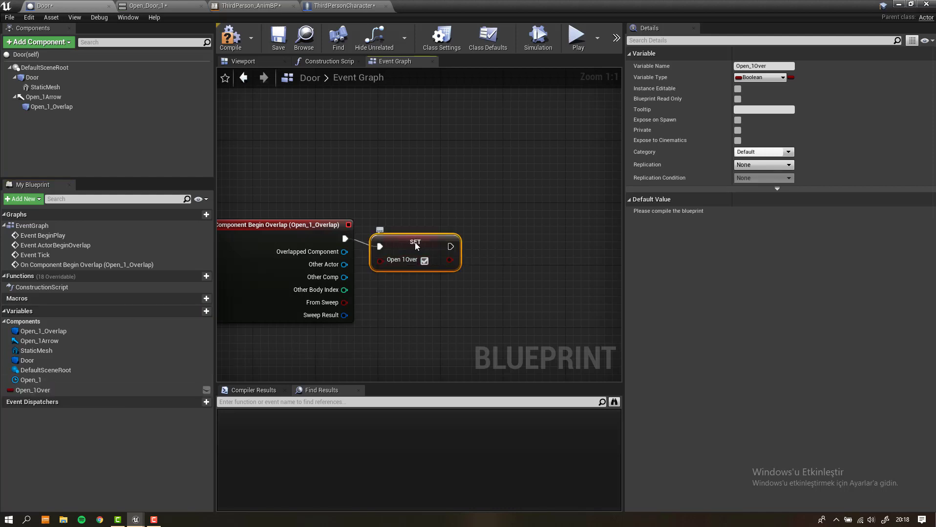
{"action": "left_click", "coordinate": [423, 237]}
{"action": "left_click", "coordinate": [230, 36]}
- Add an On Component End Overlap event for Open_1_Overlap
{"action": "scroll", "coordinate": [450, 215], "scroll_direction": "down", "scroll_amount": 2}
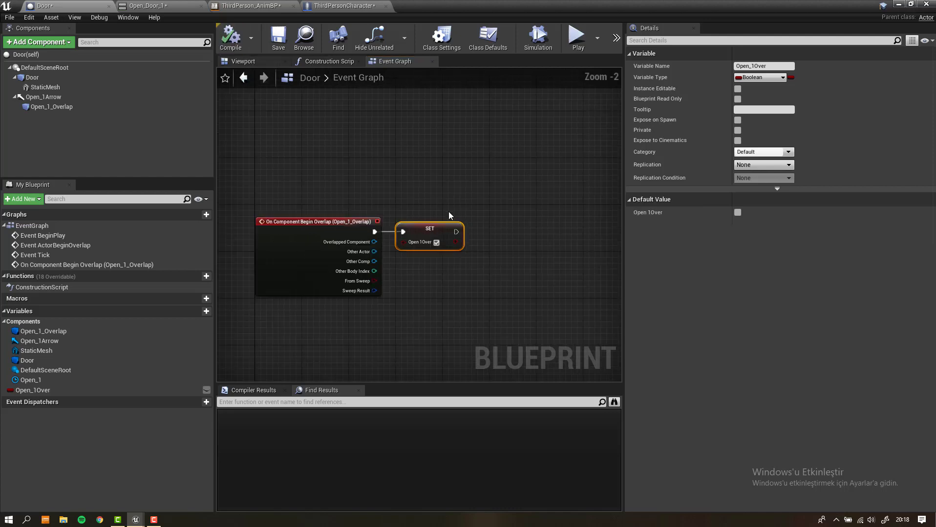
{"action": "left_click", "coordinate": [51, 106]}
{"action": "scroll", "coordinate": [759, 331], "scroll_direction": "down", "scroll_amount": 5}
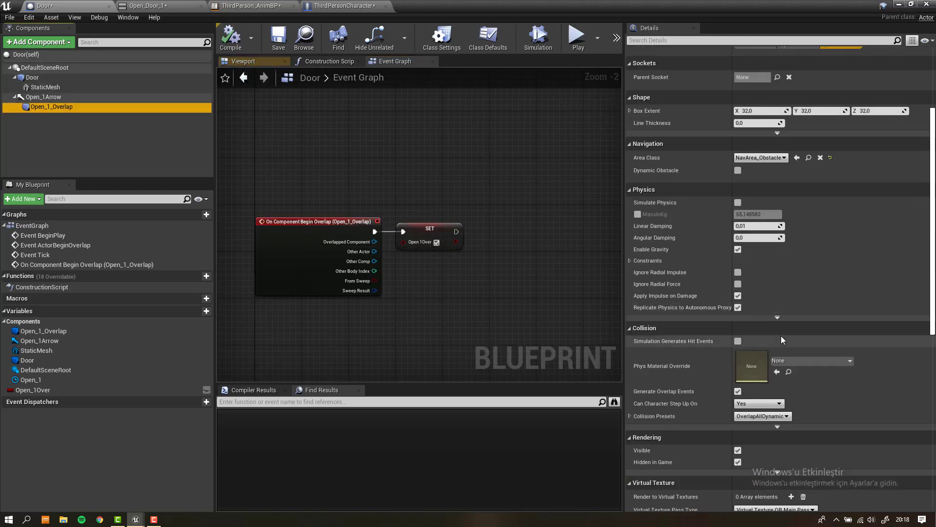
{"action": "scroll", "coordinate": [781, 337], "scroll_direction": "down", "scroll_amount": 5}
{"action": "scroll", "coordinate": [766, 355], "scroll_direction": "down", "scroll_amount": 5}
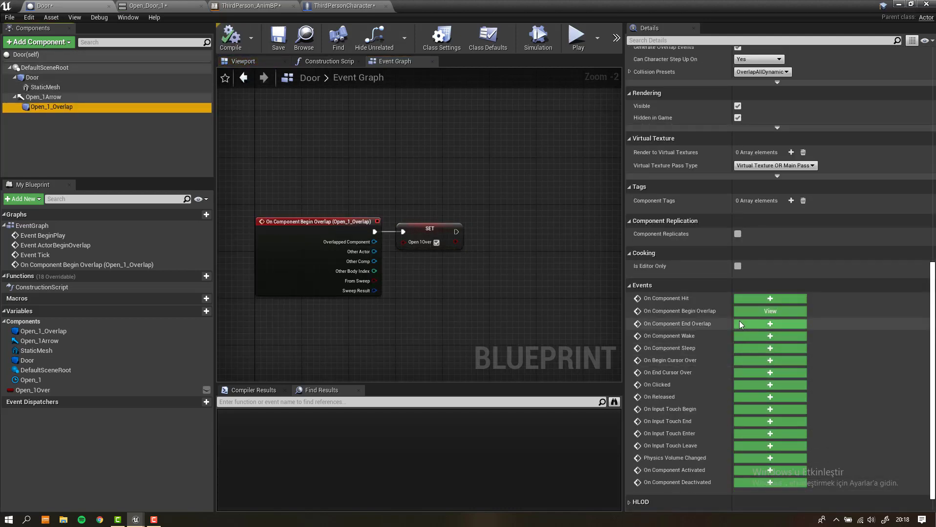
{"action": "left_click", "coordinate": [742, 322]}
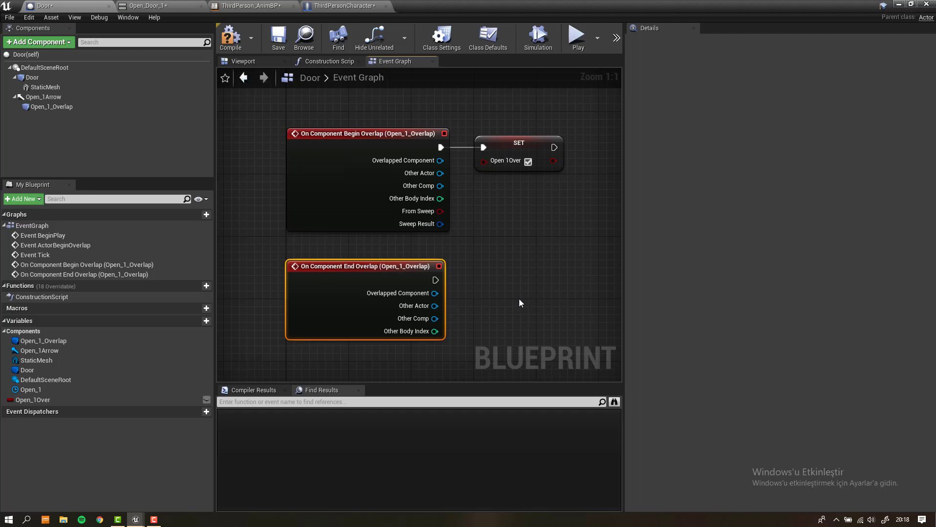
- Set Open_1Over to false after End Overlap, rearranging the SET nodes
{"action": "right_click_drag", "start_coordinate": [519, 303], "coordinate": [464, 298]}
{"action": "left_click_drag", "start_coordinate": [455, 146], "coordinate": [486, 146]}
{"action": "right_click_drag", "start_coordinate": [471, 277], "coordinate": [488, 233]}
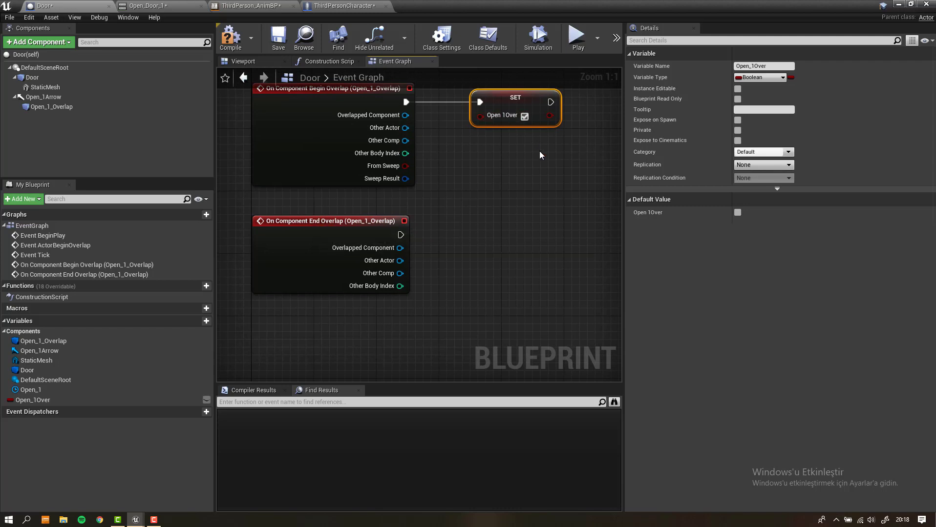
{"action": "mouse_move", "coordinate": [32, 400]}
{"action": "left_mouse_down"}
{"action": "mouse_move", "coordinate": [388, 240]}
{"action": "mouse_move", "coordinate": [459, 232]}
{"action": "left_mouse_up"}
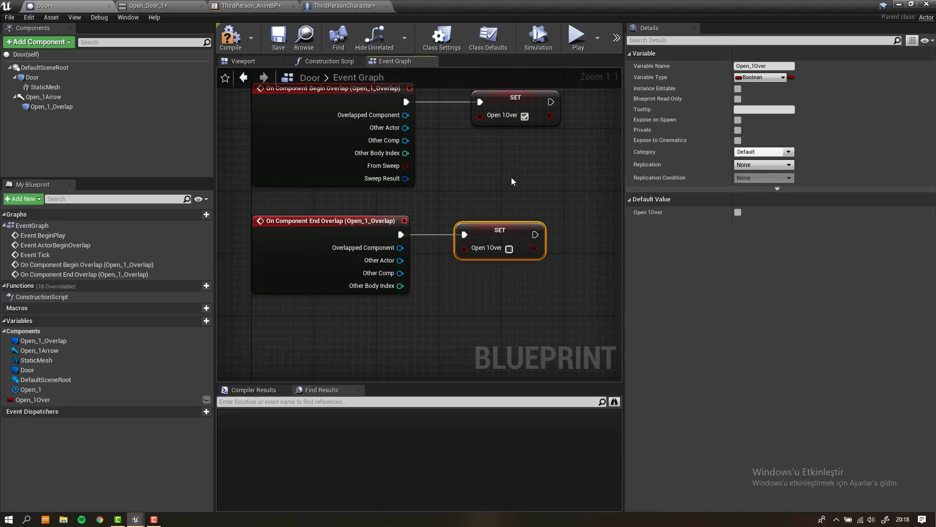
{"action": "right_click_drag", "start_coordinate": [510, 149], "coordinate": [476, 289]}
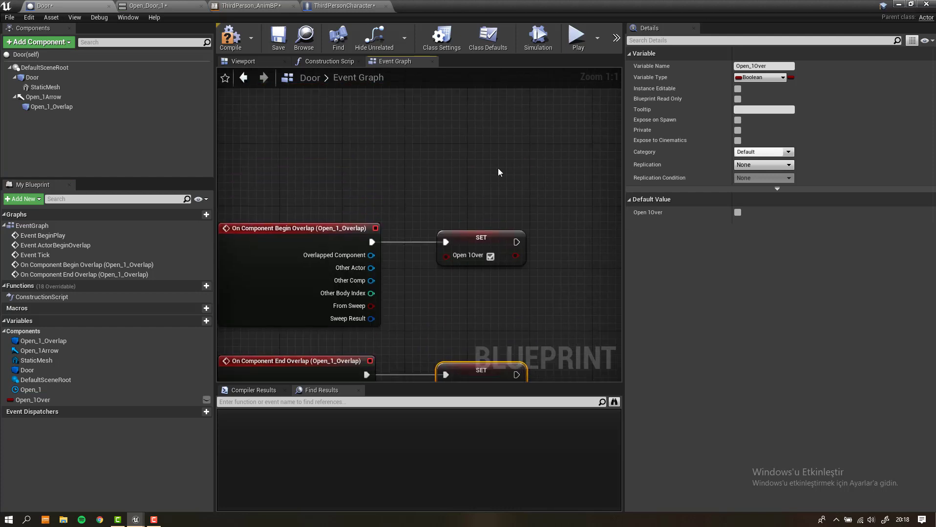
{"action": "right_click_drag", "start_coordinate": [498, 172], "coordinate": [524, 212]}
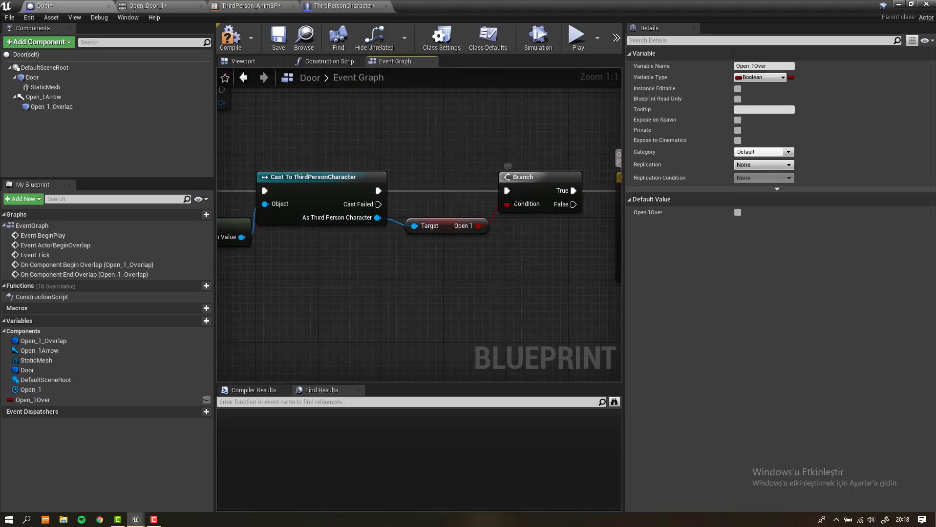
- Feed the Branch condition from an AND of Open 1 and Open_1Over
{"action": "left_click_drag", "start_coordinate": [506, 204], "coordinate": [490, 293]}
{"action": "type", "text": "and"}
{"action": "key", "text": "Return"}
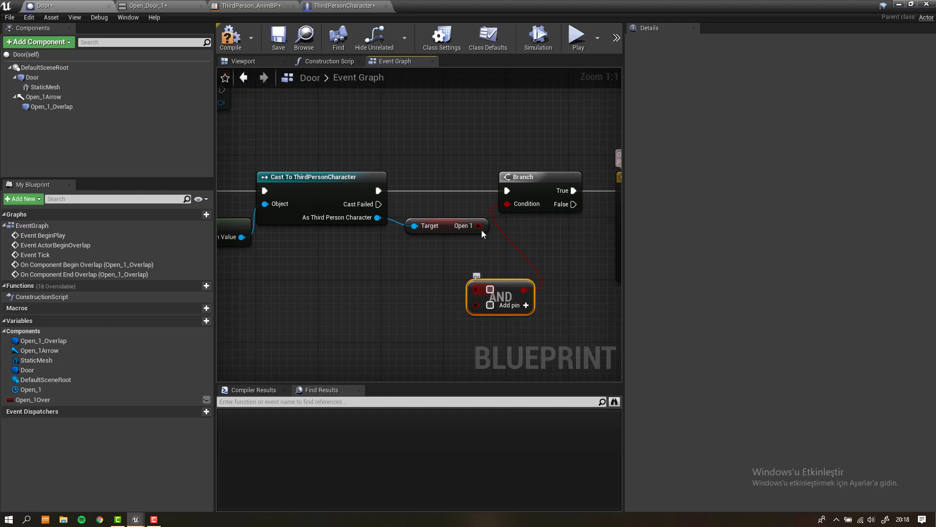
{"action": "left_click_drag", "start_coordinate": [478, 226], "coordinate": [476, 289]}
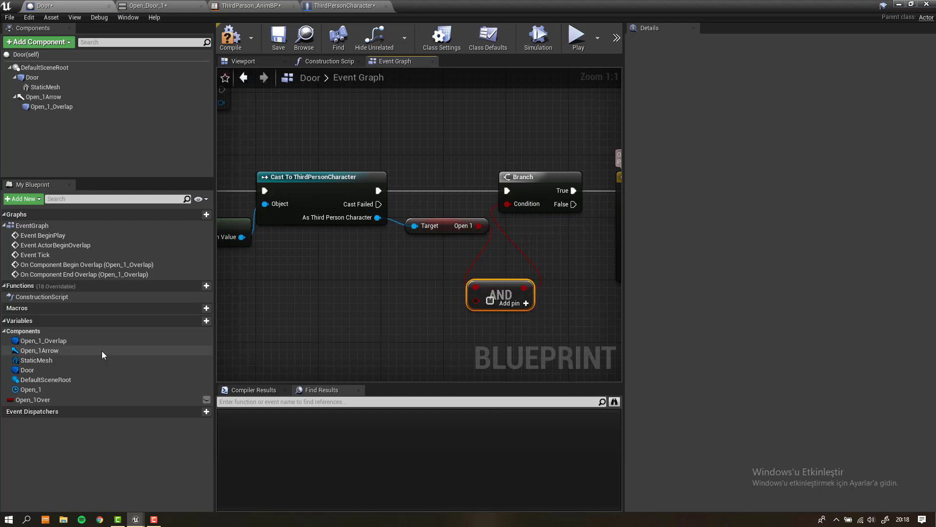
{"action": "left_click_drag", "start_coordinate": [30, 400], "coordinate": [476, 300]}
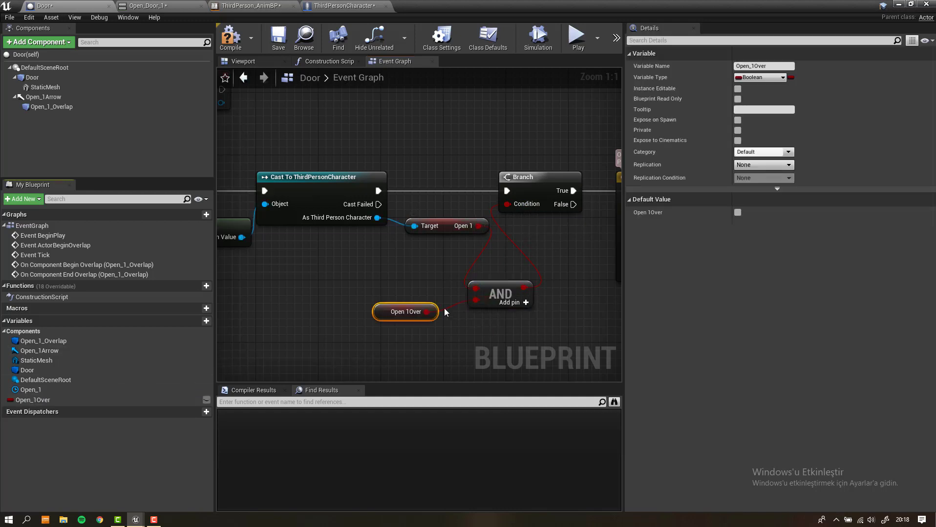
{"action": "left_click_drag", "start_coordinate": [401, 313], "coordinate": [403, 304]}
- Select and reposition the Open 1, Open 1Over and AND nodes to tidy the graph
{"action": "mouse_move", "coordinate": [431, 198]}
{"action": "left_mouse_down"}
{"action": "mouse_move", "coordinate": [604, 309]}
{"action": "mouse_move", "coordinate": [607, 326]}
{"action": "left_mouse_up"}
{"action": "scroll", "coordinate": [544, 218], "scroll_direction": "down", "scroll_amount": 4}
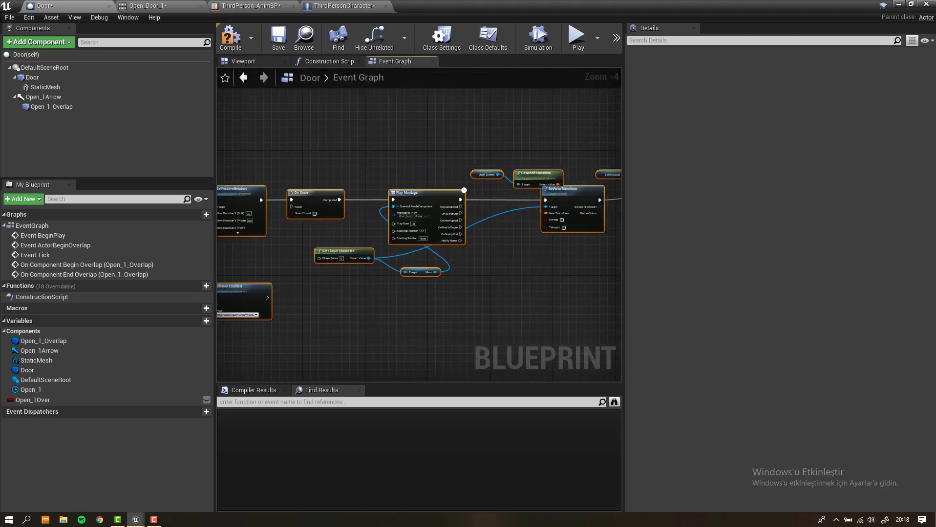
{"action": "right_click_drag", "start_coordinate": [225, 242], "coordinate": [494, 244]}
{"action": "scroll", "coordinate": [367, 229], "scroll_direction": "up", "scroll_amount": 3}
{"action": "mouse_move", "coordinate": [386, 157]}
{"action": "left_mouse_down"}
{"action": "mouse_move", "coordinate": [384, 316]}
{"action": "mouse_move", "coordinate": [371, 250]}
{"action": "mouse_move", "coordinate": [341, 231]}
{"action": "left_mouse_up"}
{"action": "scroll", "coordinate": [341, 231], "scroll_direction": "down", "scroll_amount": 3}
{"action": "mouse_move", "coordinate": [309, 271]}
{"action": "right_mouse_down"}
{"action": "mouse_move", "coordinate": [274, 220]}
{"action": "mouse_move", "coordinate": [284, 325]}
{"action": "right_mouse_up"}
{"action": "scroll", "coordinate": [230, 238], "scroll_direction": "up", "scroll_amount": 2}
{"action": "left_click_drag", "start_coordinate": [391, 207], "coordinate": [441, 124]}
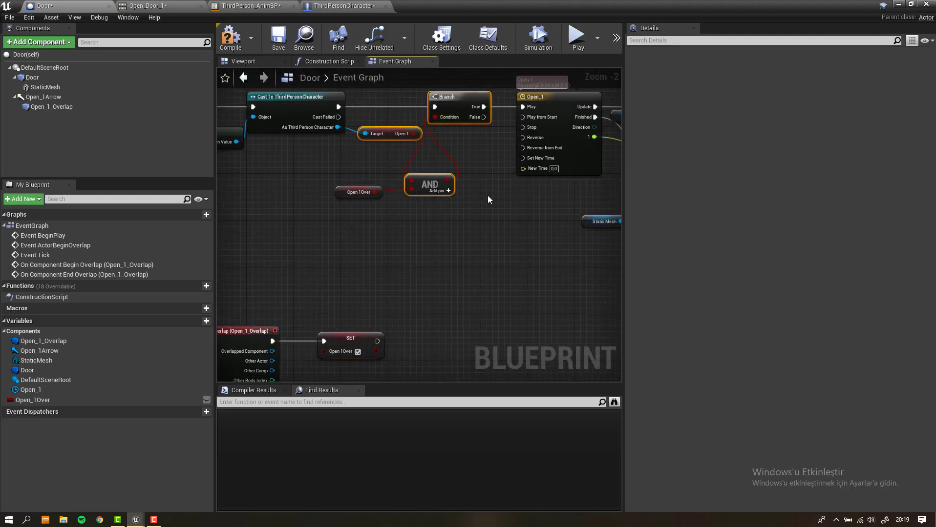
{"action": "left_click_drag", "start_coordinate": [471, 244], "coordinate": [358, 131]}
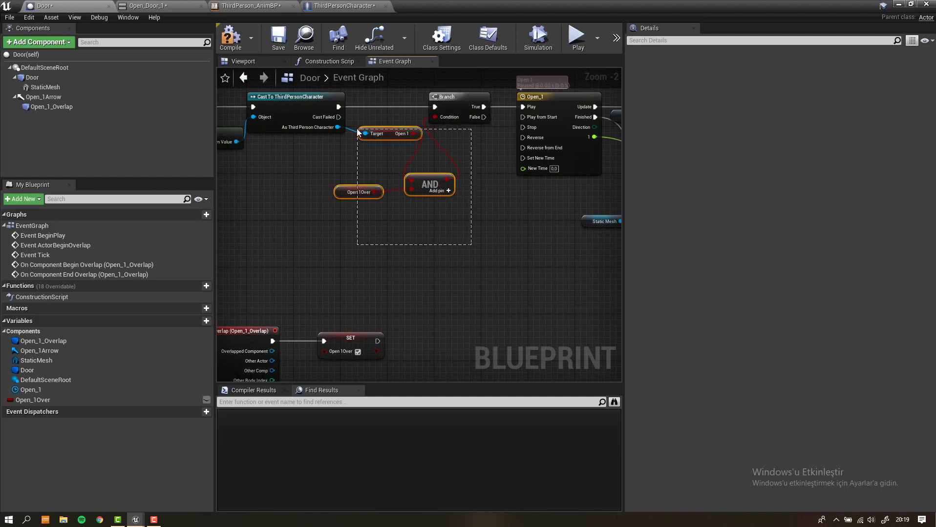
{"action": "right_click_drag", "start_coordinate": [475, 150], "coordinate": [259, 169]}
{"action": "scroll", "coordinate": [313, 147], "scroll_direction": "down", "scroll_amount": 4}
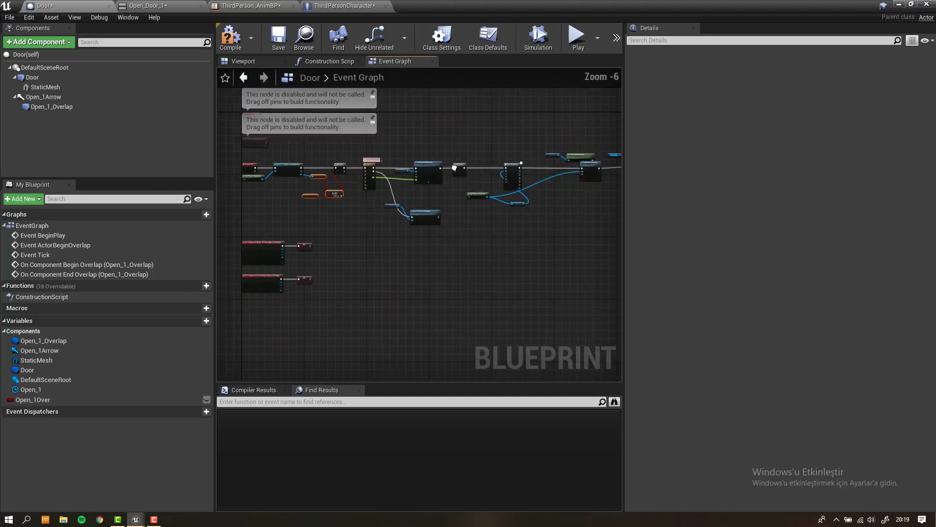
{"action": "left_click_drag", "start_coordinate": [312, 128], "coordinate": [584, 256]}
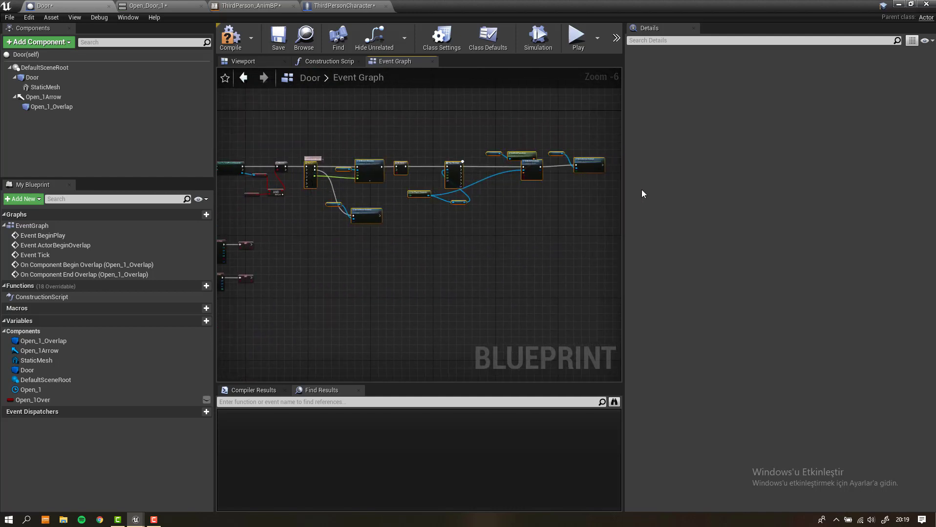
- Play-test walking the character up to the door to open it, then stop
{"action": "left_click", "coordinate": [904, 4]}
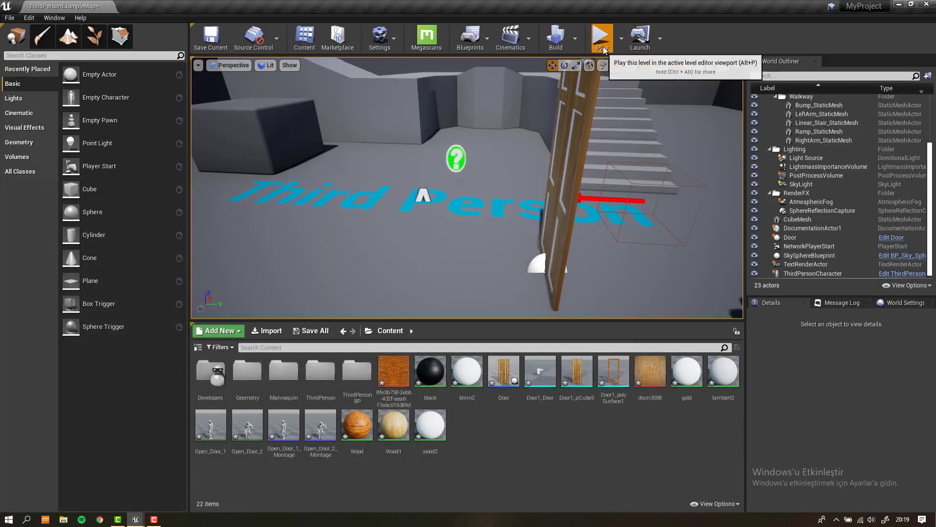
{"action": "left_click", "coordinate": [601, 35]}
{"action": "key", "text": "a"}
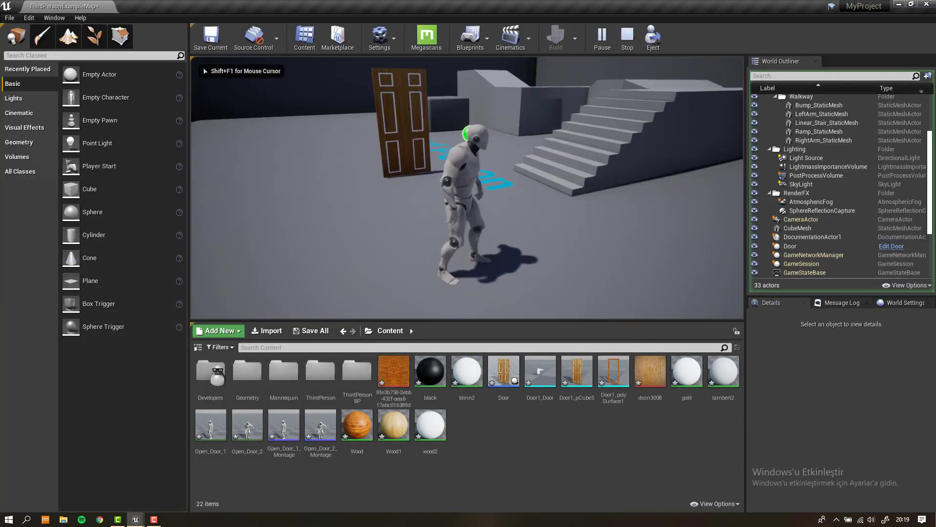
{"action": "key", "text": "a"}
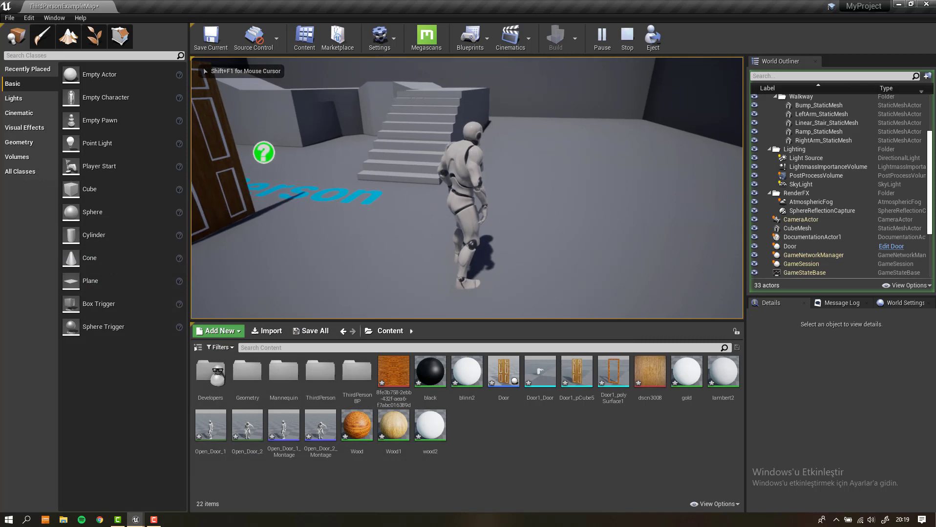
{"action": "key", "text": "w"}
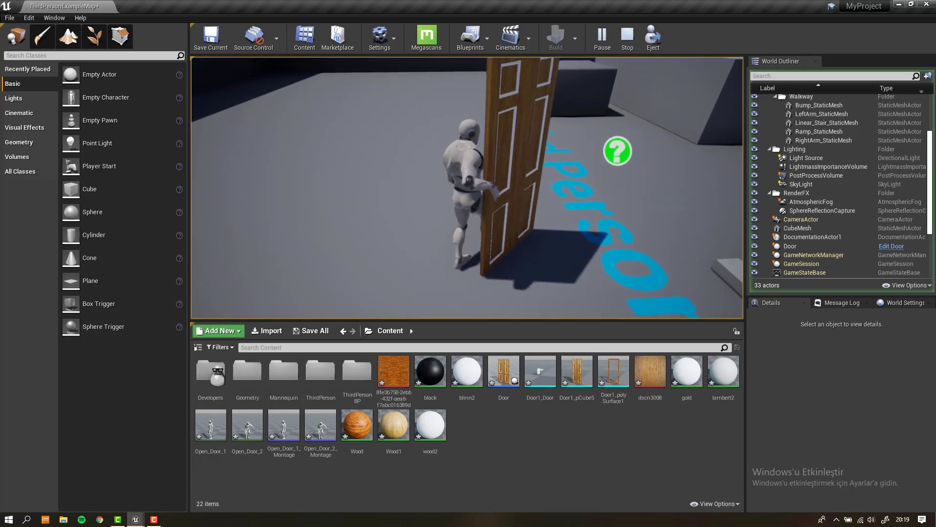
{"action": "key", "text": "e"}
{"action": "key", "text": "s"}
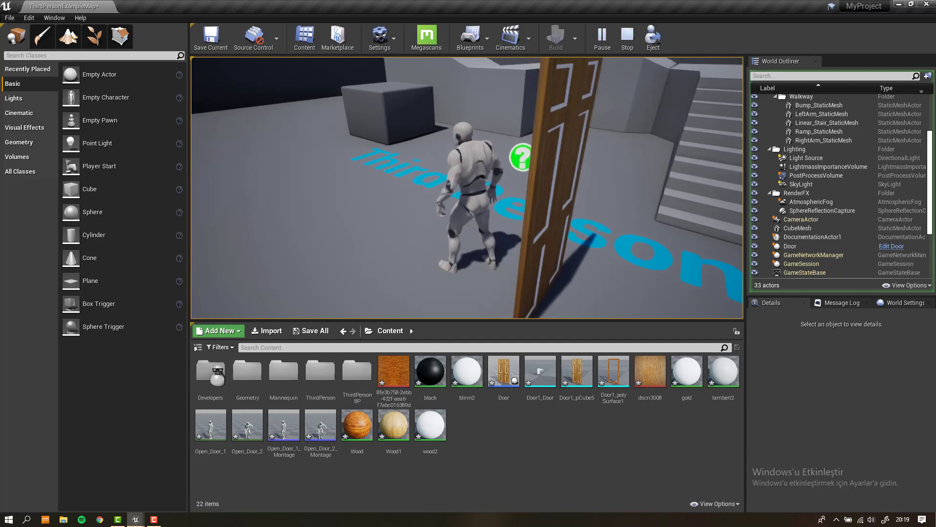
{"action": "key", "text": "Escape"}
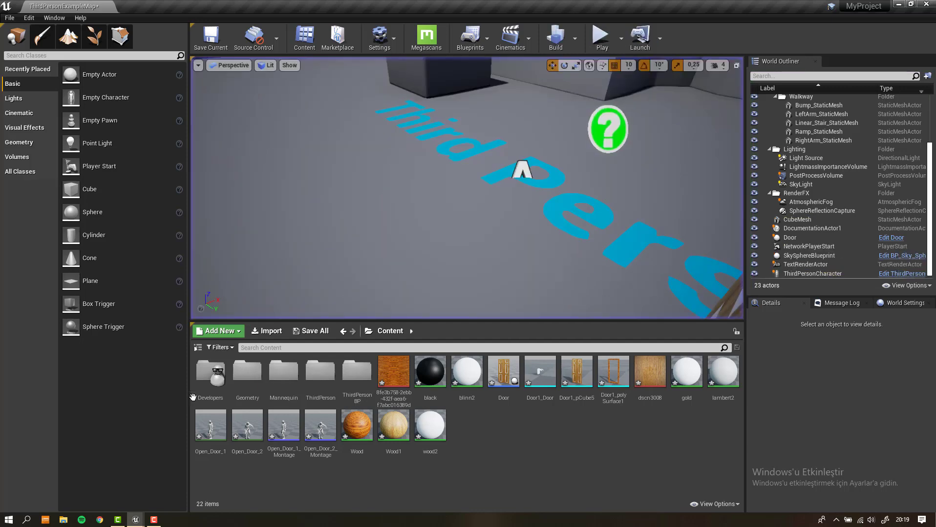
- Review the AND check in the Door graph and start another play test
{"action": "left_click", "coordinate": [201, 499]}
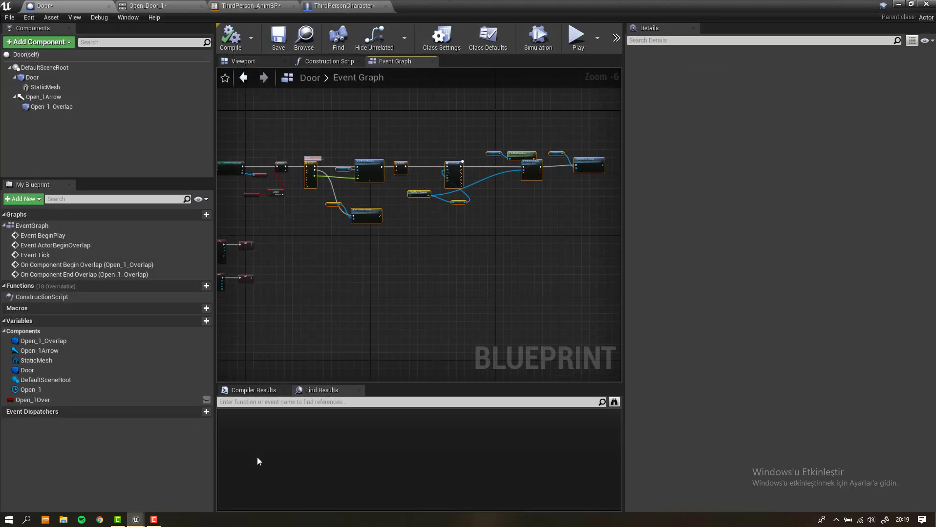
{"action": "scroll", "coordinate": [296, 243], "scroll_direction": "up", "scroll_amount": 2}
{"action": "scroll", "coordinate": [446, 237], "scroll_direction": "up", "scroll_amount": 1}
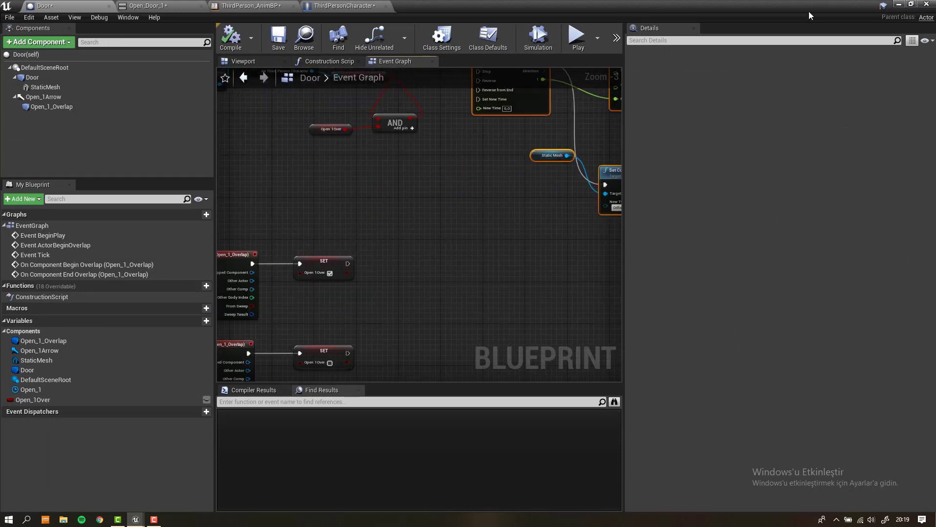
{"action": "left_click", "coordinate": [897, 4]}
{"action": "left_click", "coordinate": [601, 37]}
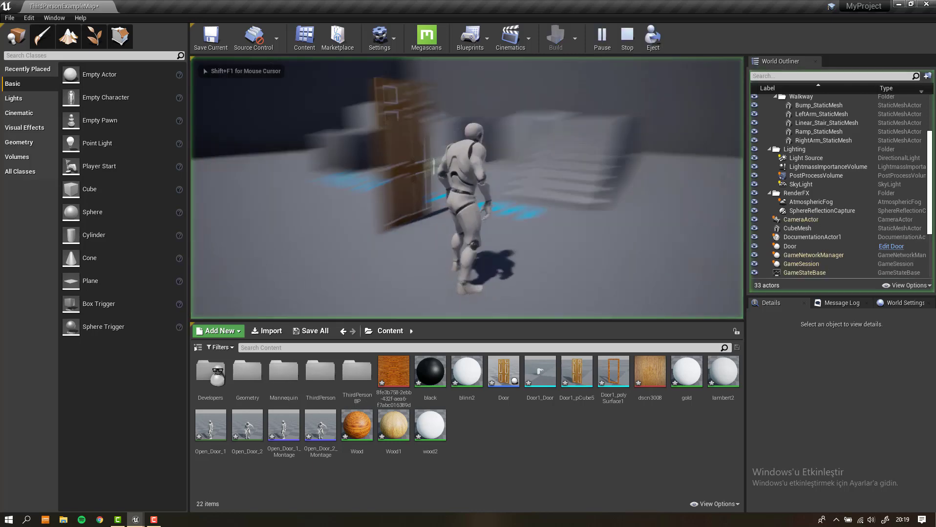
- Walk the character toward and away from the door, then stop and restore the Blueprint editor
{"action": "key", "text": "s"}
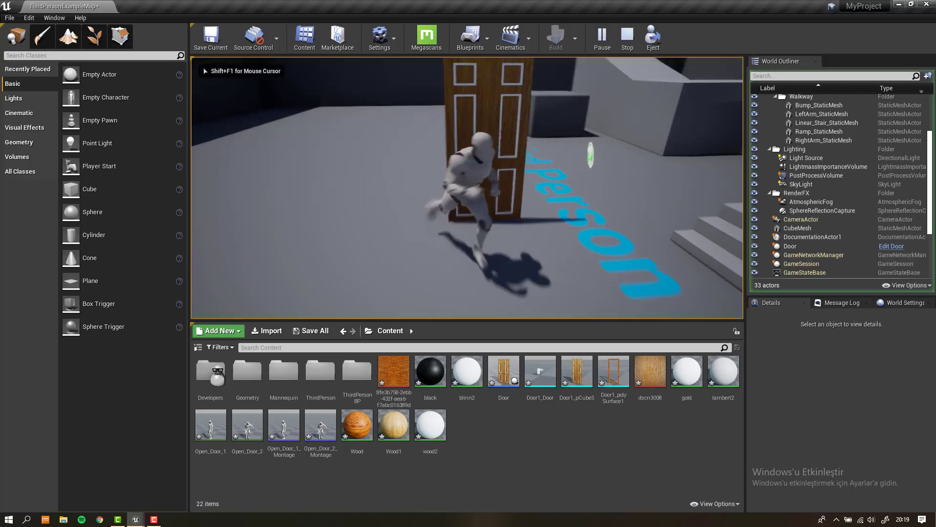
{"action": "key", "text": "w"}
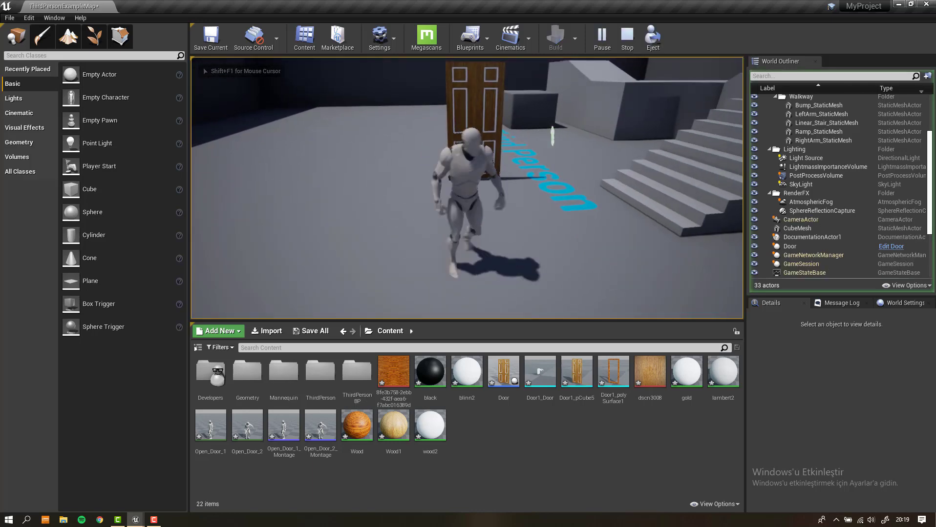
{"action": "key", "text": "s"}
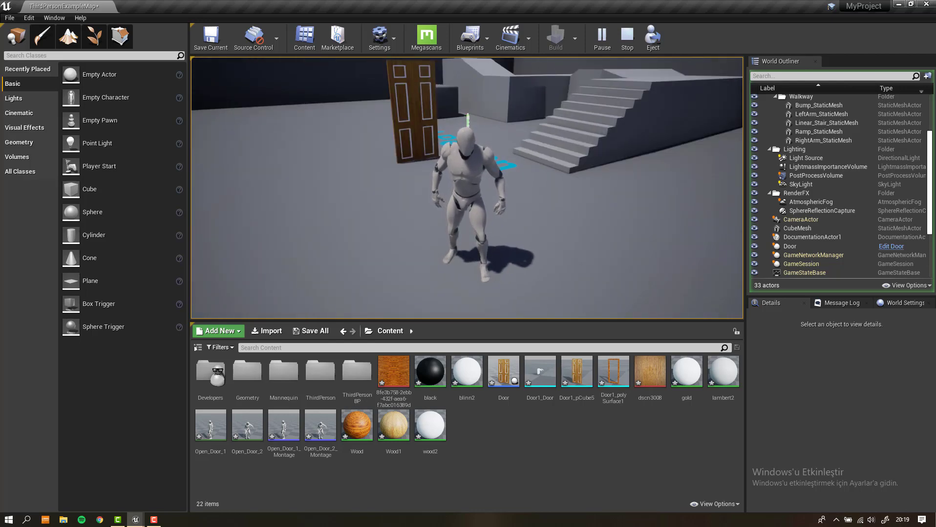
{"action": "key", "text": "w"}
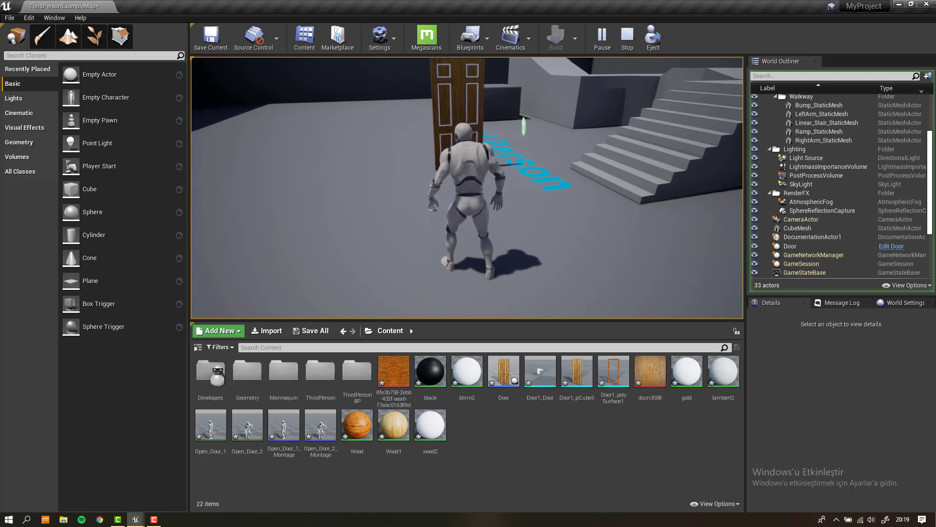
{"action": "key", "text": "Escape"}
{"action": "mouse_move", "coordinate": [135, 522]}
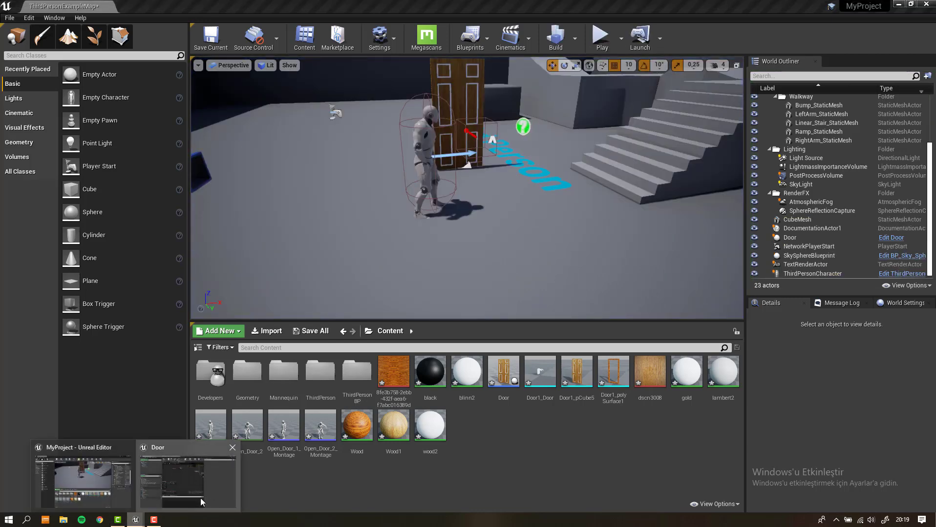
{"action": "left_click", "coordinate": [200, 497]}
- Duplicate the SET Open 1 node for F Released with Open 1 set to false
{"action": "left_click", "coordinate": [311, 4]}
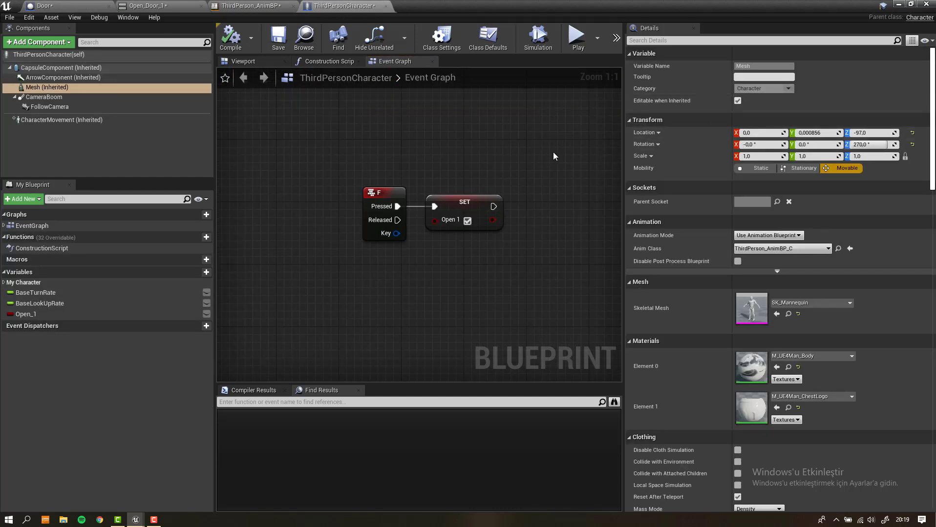
{"action": "left_click_drag", "start_coordinate": [462, 202], "coordinate": [469, 190]}
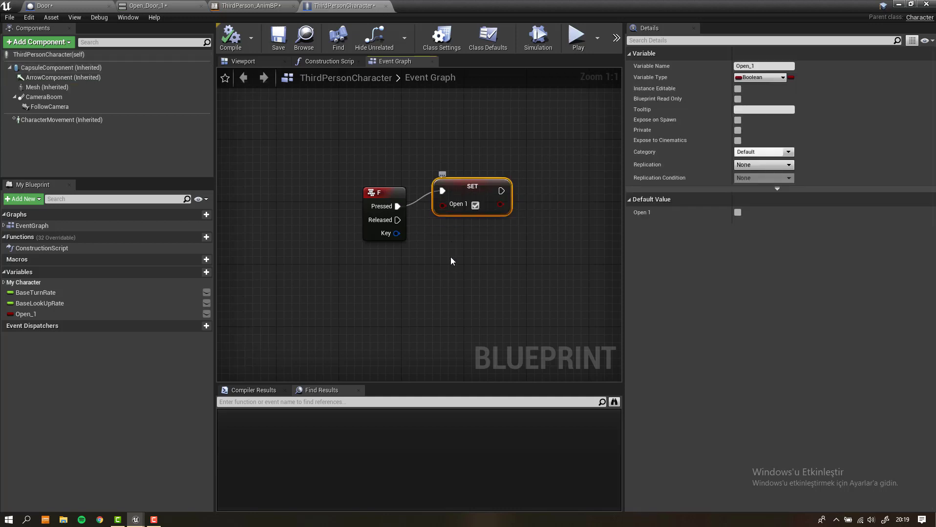
{"action": "key", "text": "ctrl+c"}
{"action": "key", "text": "ctrl+v"}
{"action": "mouse_move", "coordinate": [489, 334]}
{"action": "left_mouse_down"}
{"action": "mouse_move", "coordinate": [473, 232]}
{"action": "mouse_move", "coordinate": [397, 219]}
{"action": "left_mouse_up"}
{"action": "left_click", "coordinate": [475, 244]}
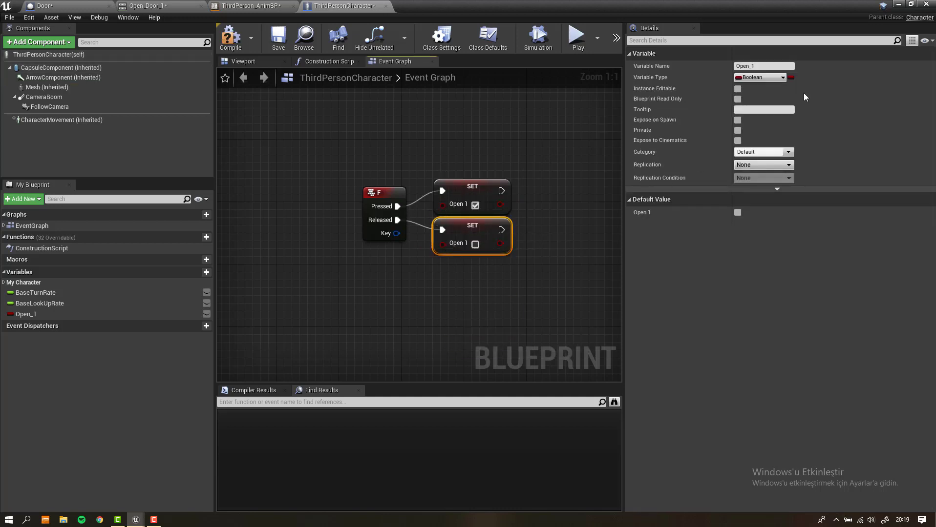
{"action": "left_click", "coordinate": [898, 4]}
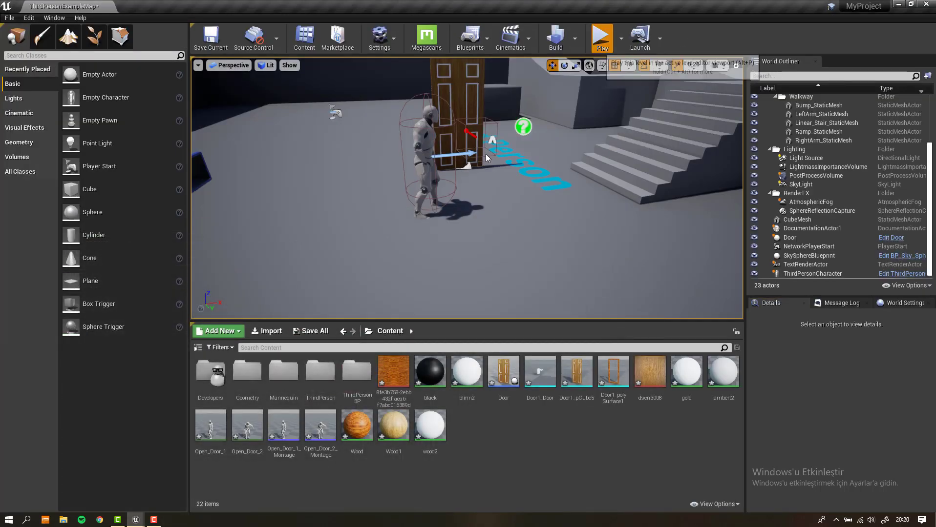
- Play-test walking the character to the door and opening it, then stop
{"action": "left_click", "coordinate": [601, 35]}
{"action": "key", "text": "w"}
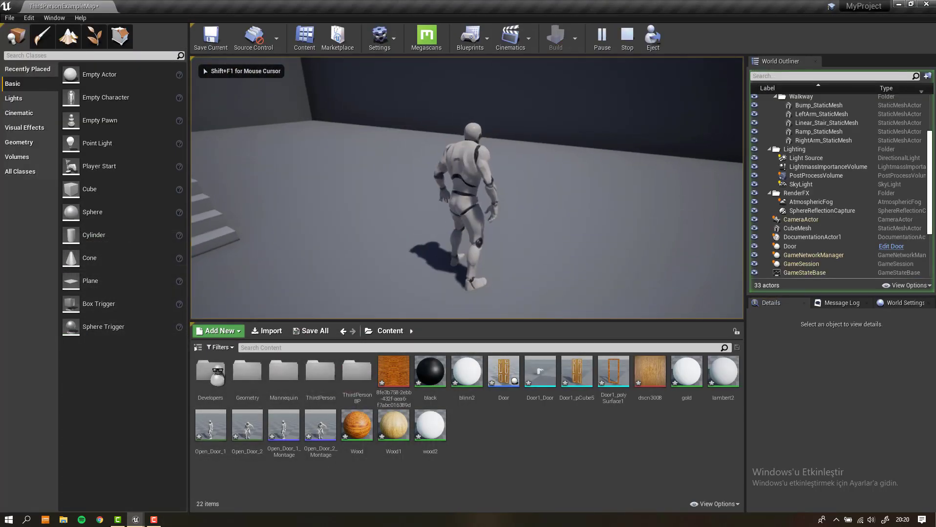
{"action": "key", "text": "w"}
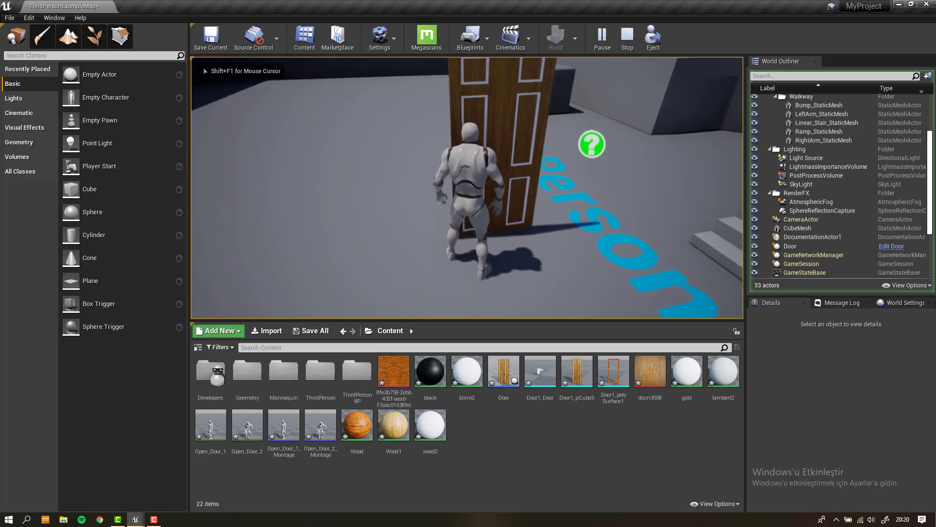
{"action": "key", "text": "w"}
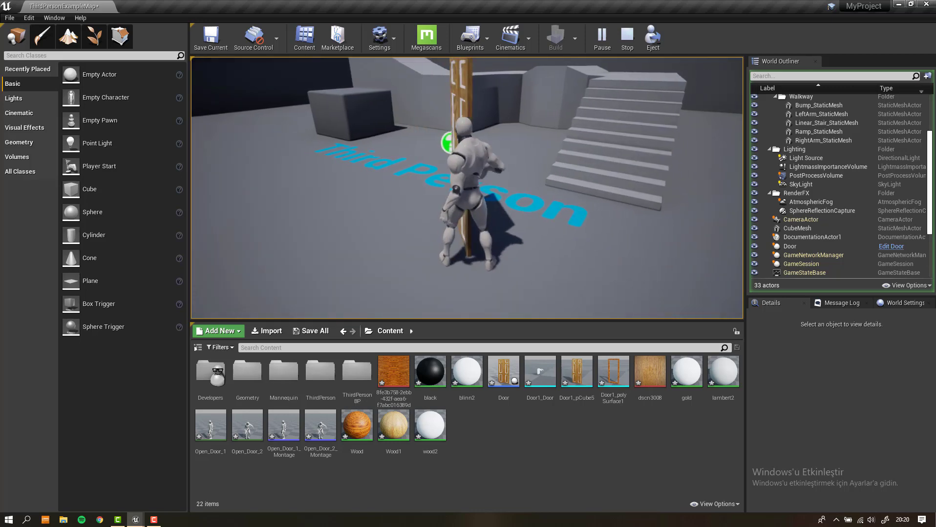
{"action": "key", "text": "e"}
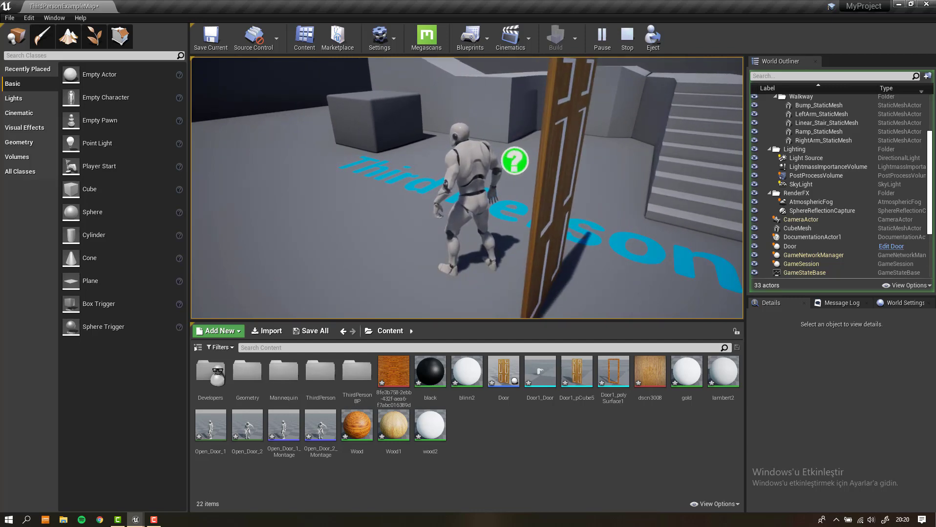
{"action": "key", "text": "Escape"}
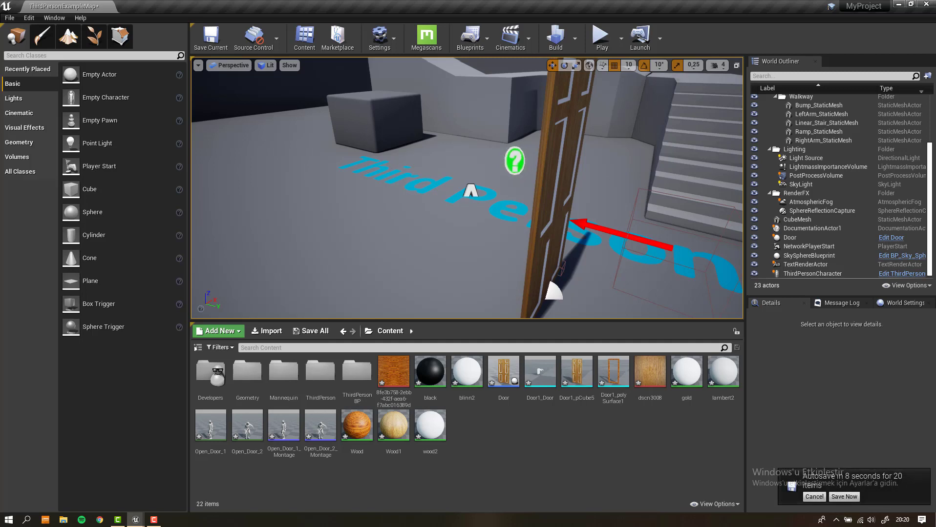
- Save the pending changes with Save Now on the autosave notification
{"action": "left_click", "coordinate": [851, 496]}
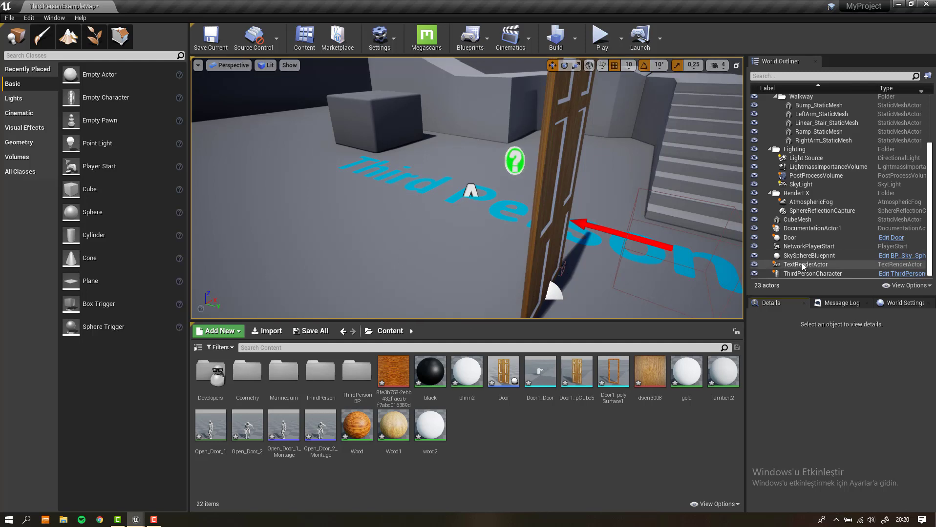
{"action": "double_click", "coordinate": [252, 431]}
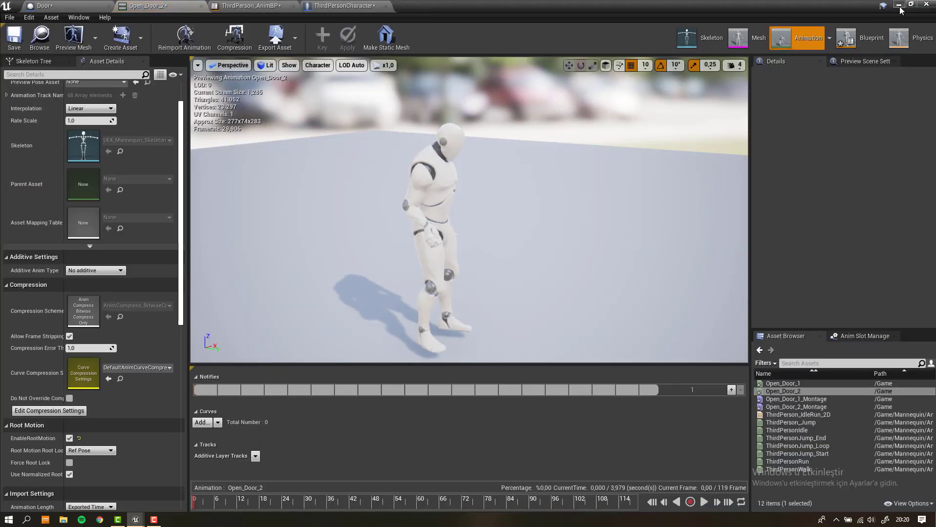
{"action": "left_click", "coordinate": [899, 5]}
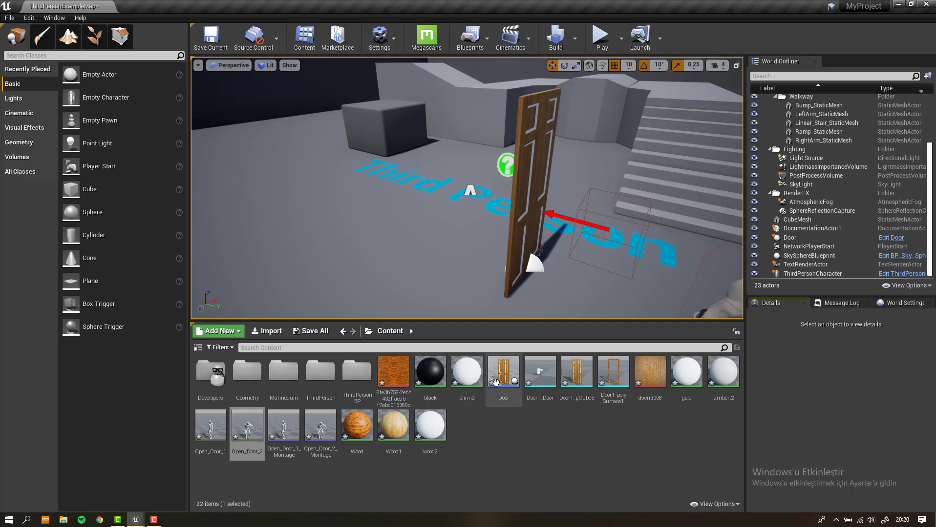
{"action": "double_click", "coordinate": [504, 372]}
{"action": "left_click", "coordinate": [899, 4]}
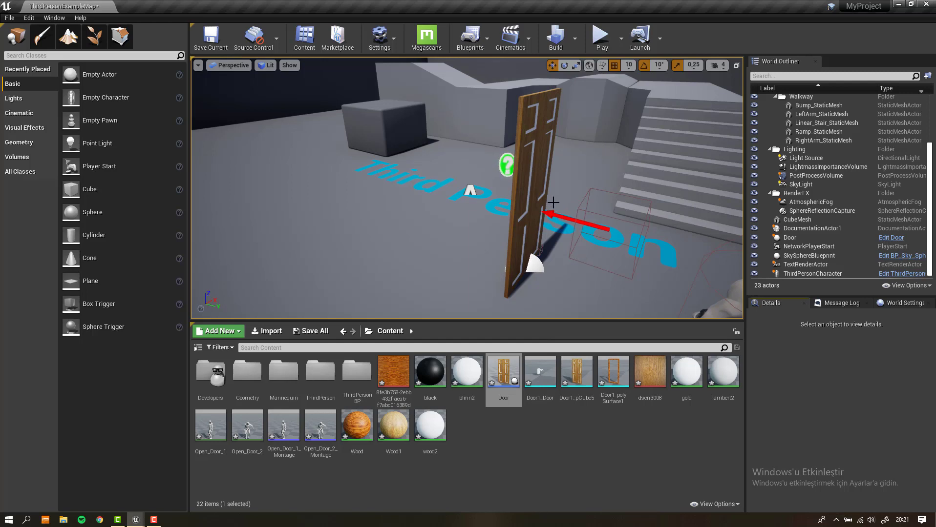
{"action": "middle_click_drag", "start_coordinate": [474, 100], "coordinate": [619, 216]}
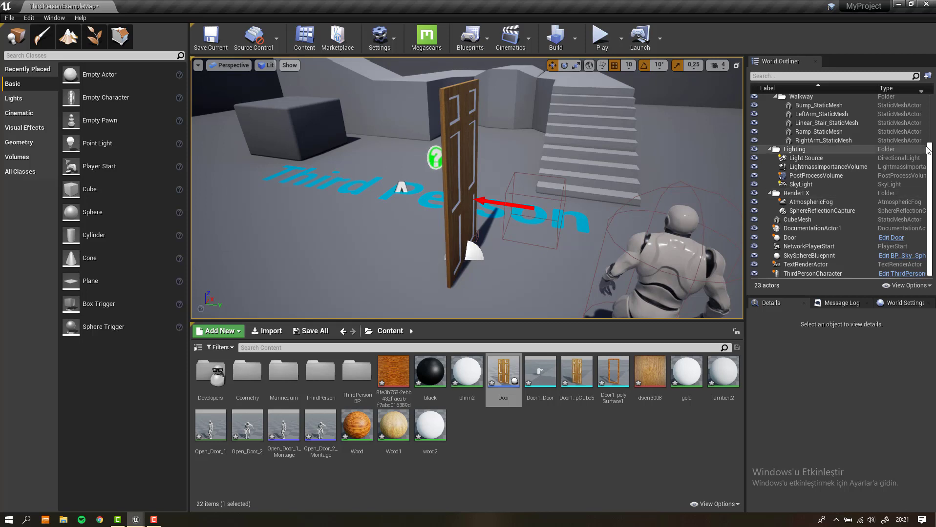
{"action": "left_click_drag", "start_coordinate": [929, 151], "coordinate": [932, 99]}
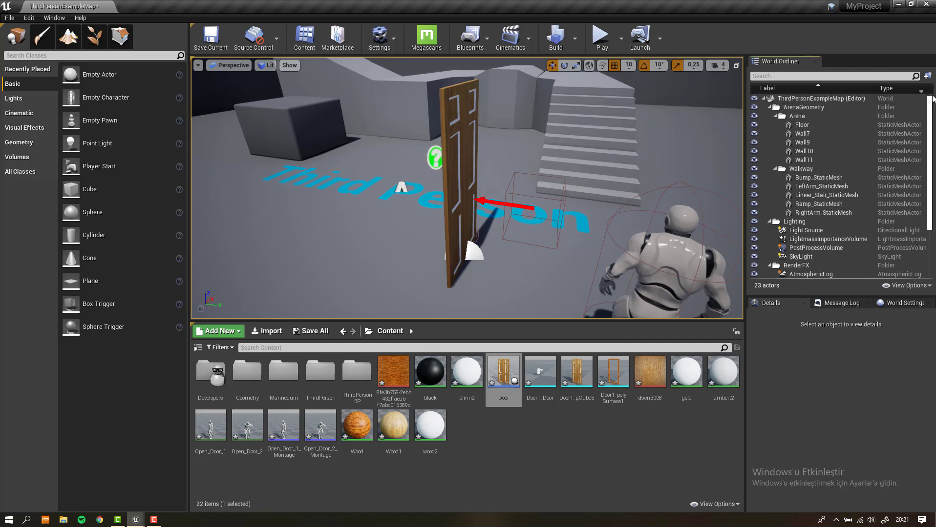